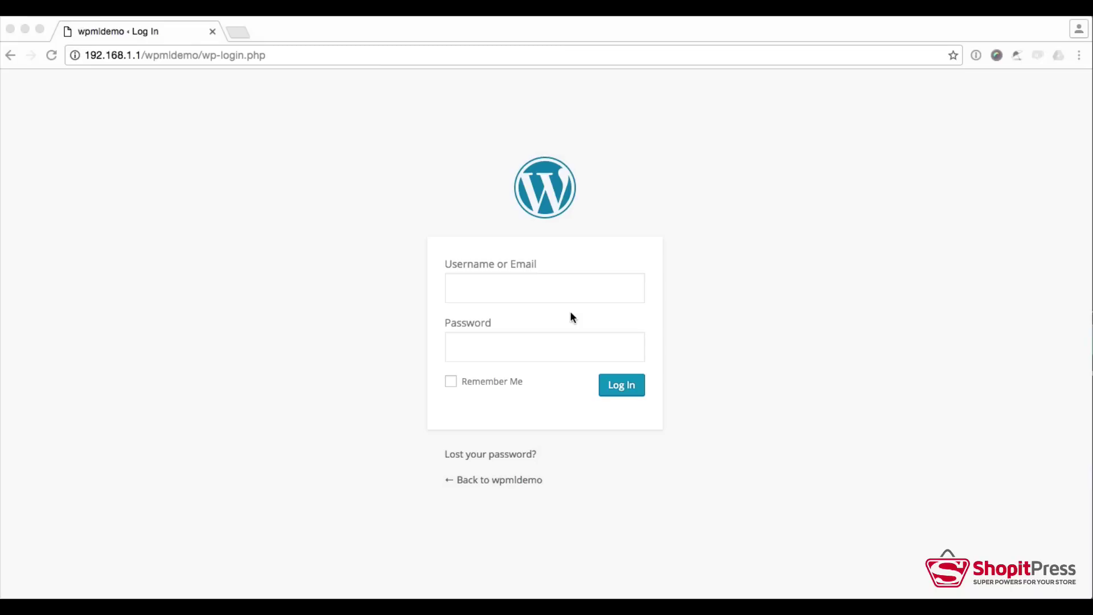
Step: Log into the WordPress dashboard with the admin account and dismiss the save-password prompts
left_click(560, 289)
key("Tab")
key("Return")
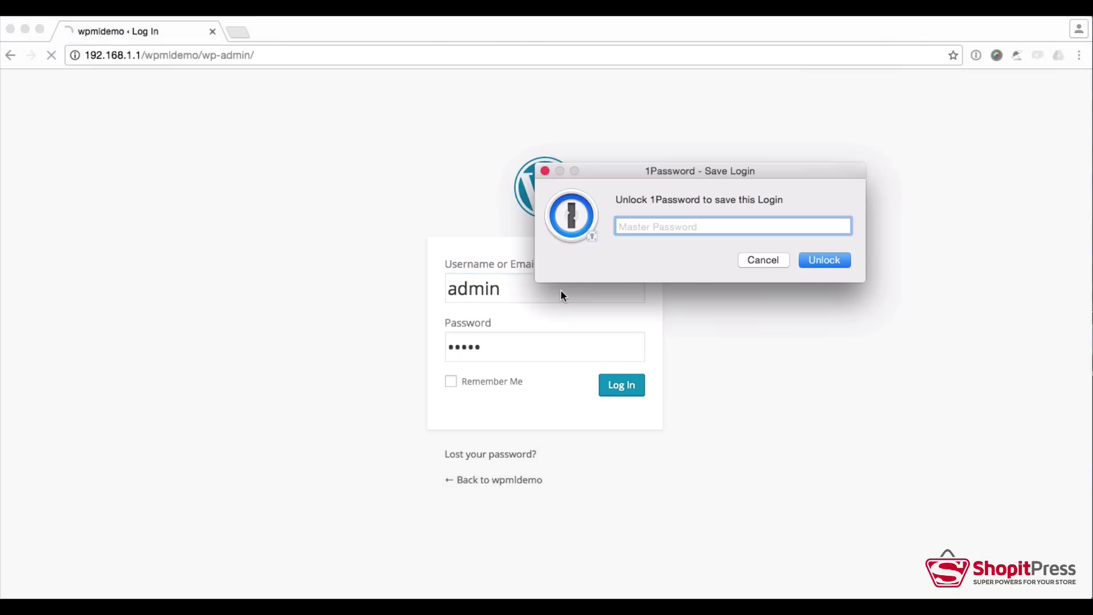
left_click(758, 260)
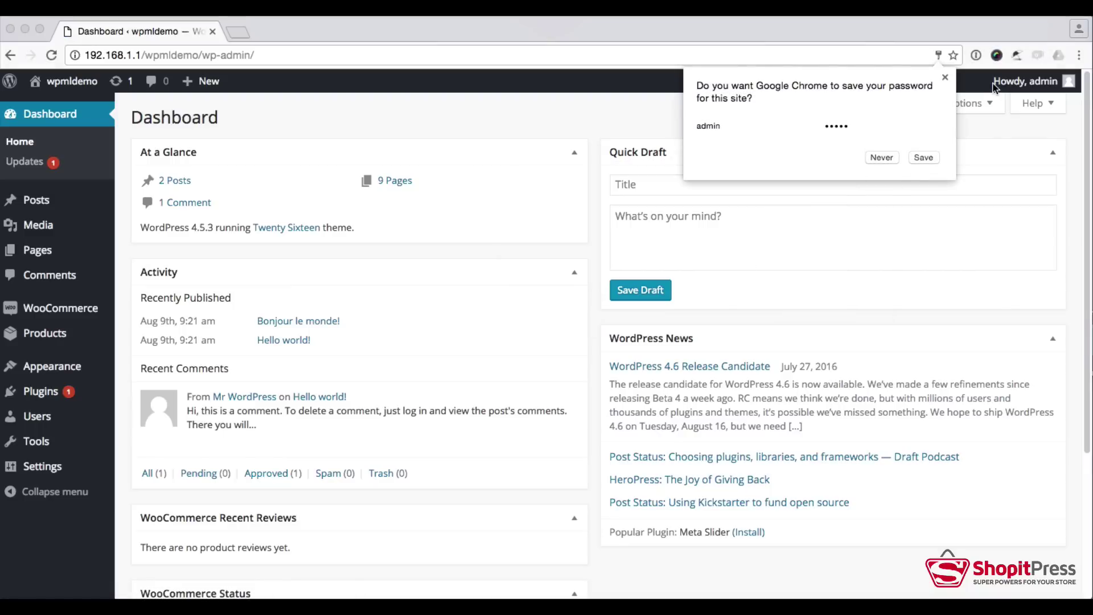
left_click(943, 81)
Step: Upload sitepress-multilingual-cms.3.4.1.1.zip as a new plugin, install it and activate it
mouse_move(66, 346)
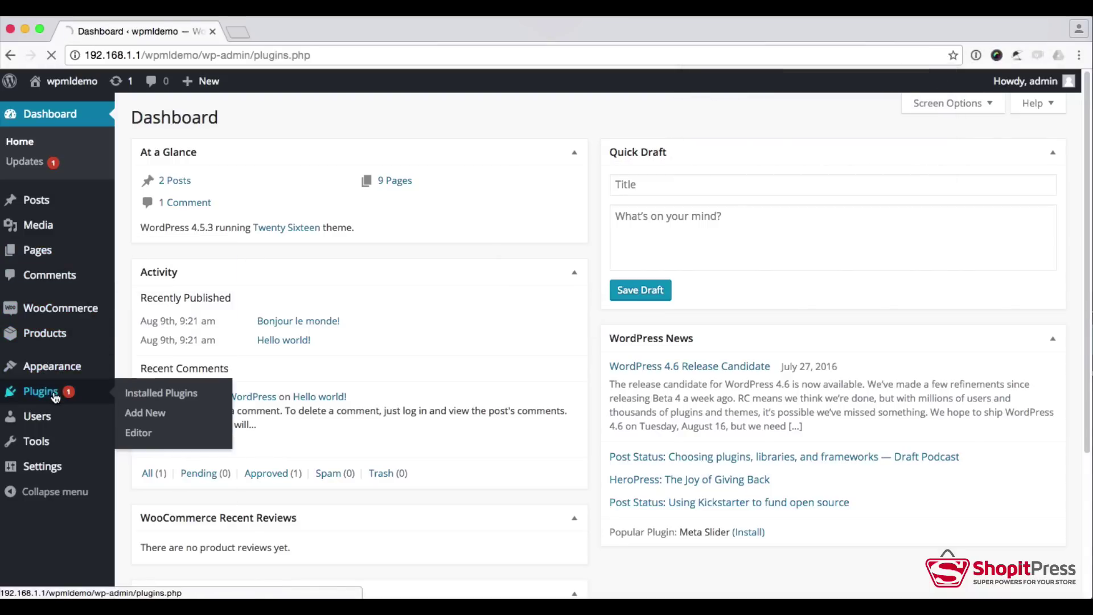
left_click(40, 391)
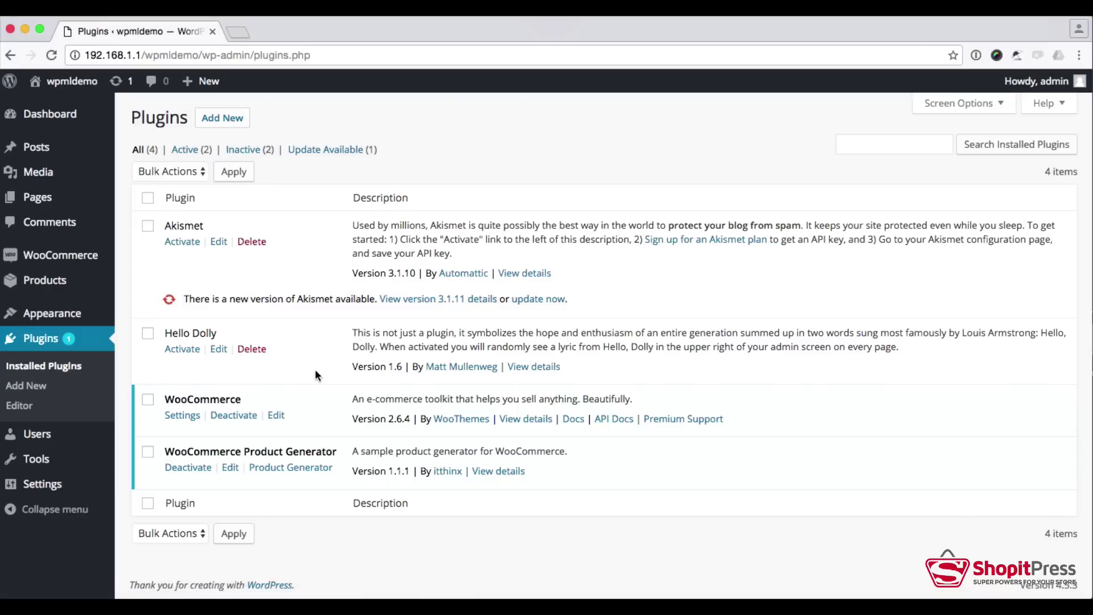
left_click(225, 119)
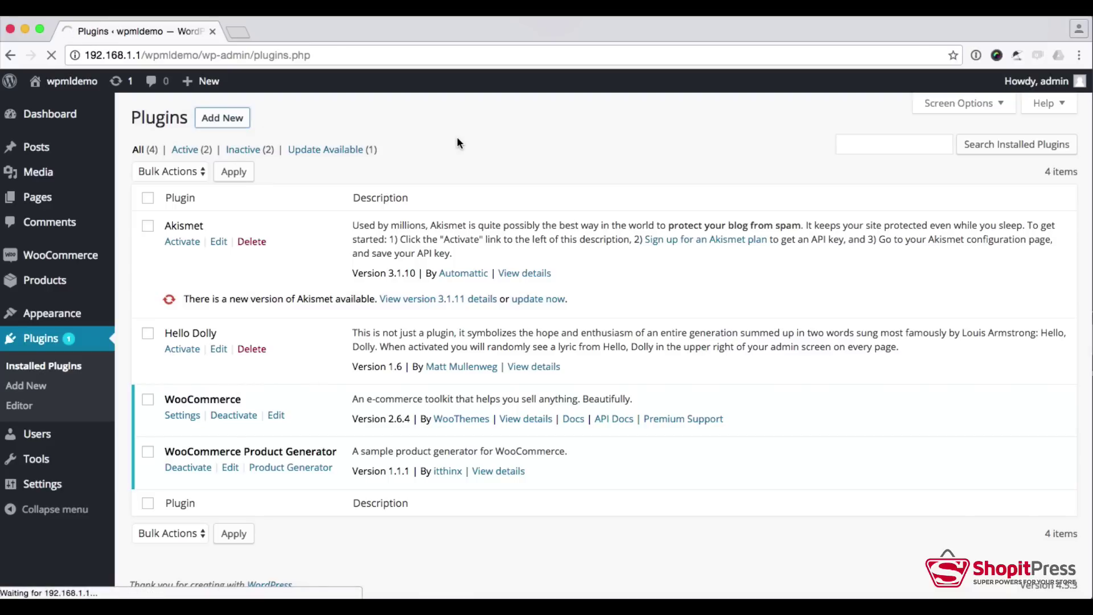
left_click(267, 118)
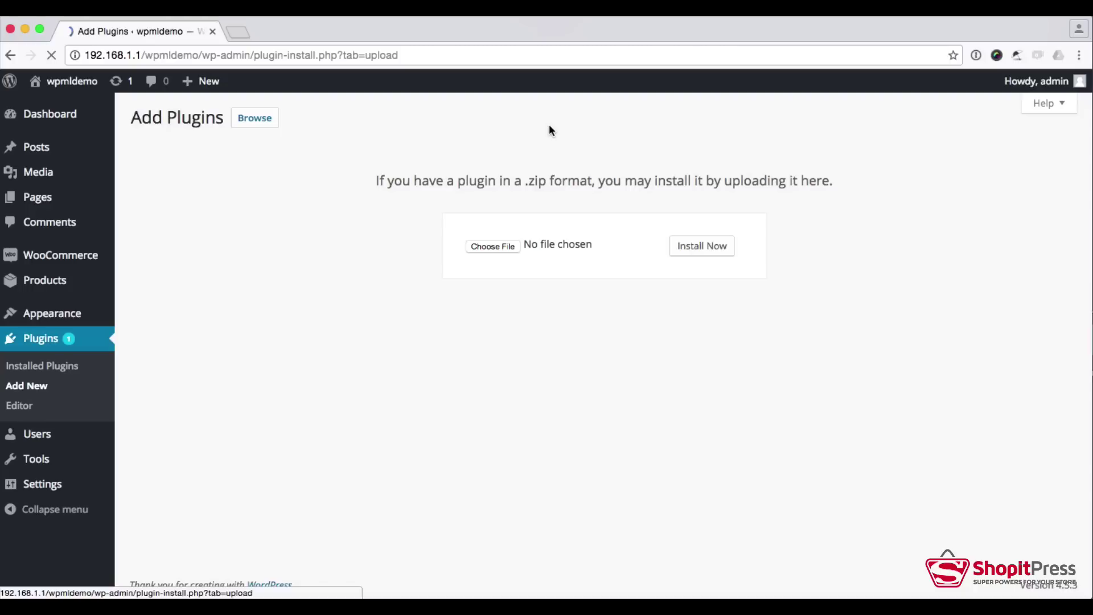
left_click(510, 249)
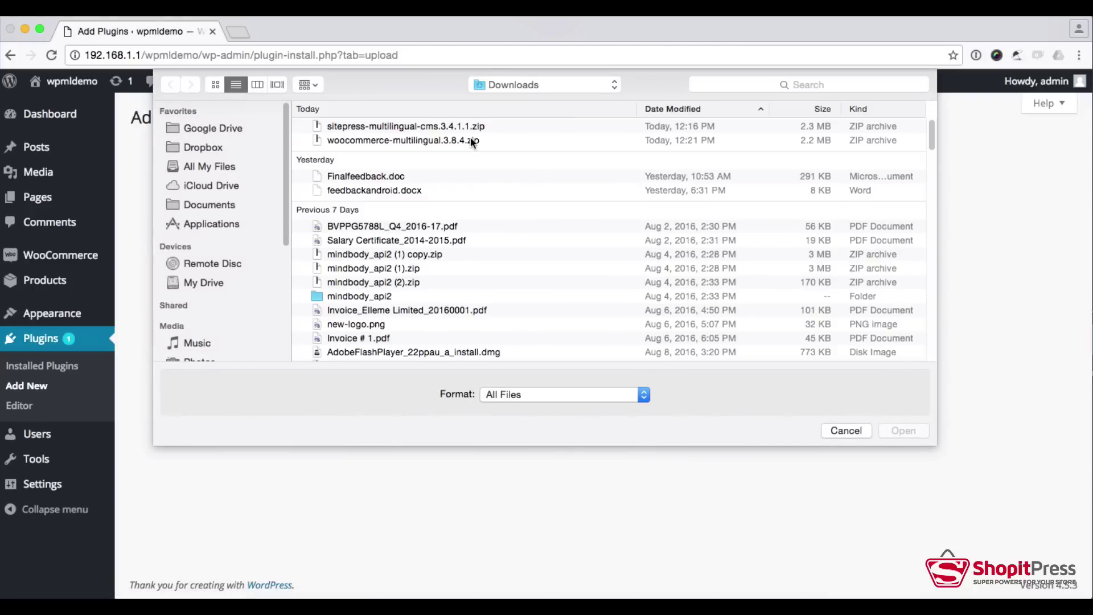
left_click(469, 130)
left_click(900, 431)
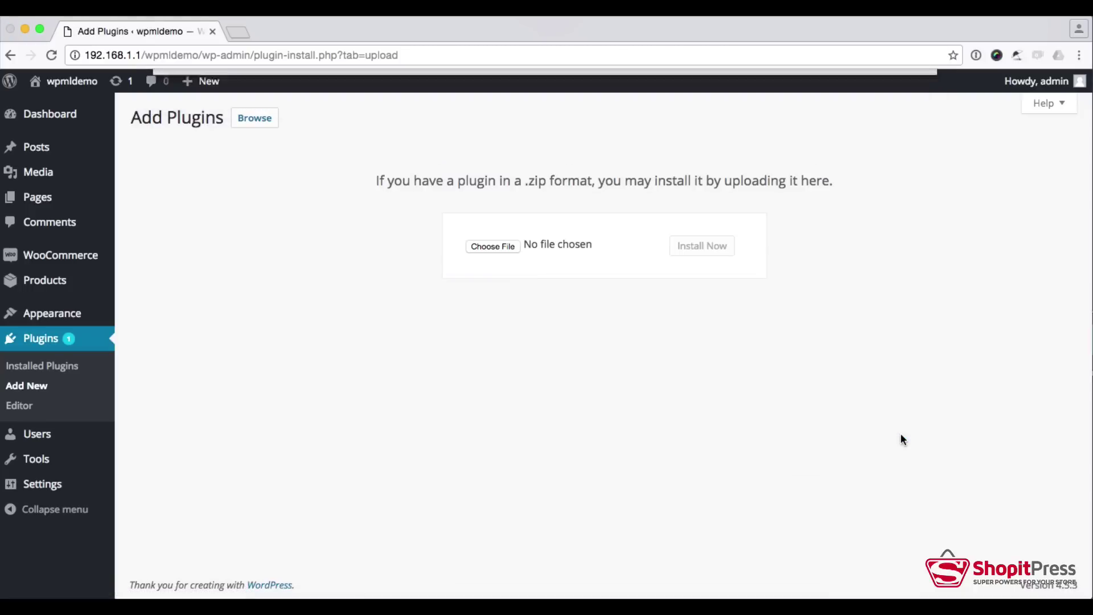
left_click(704, 247)
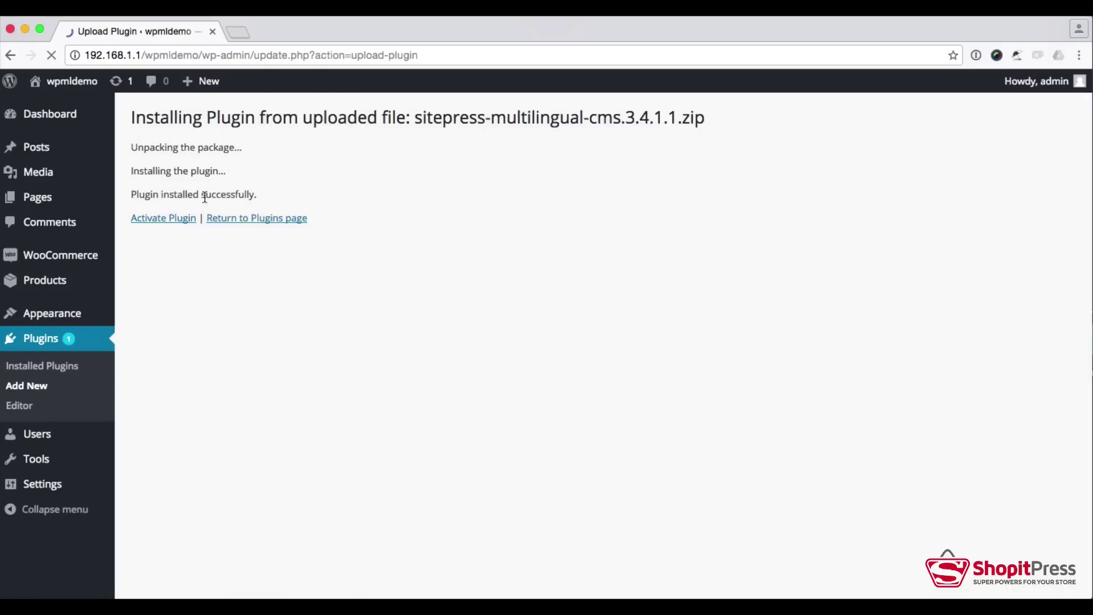
left_click(179, 224)
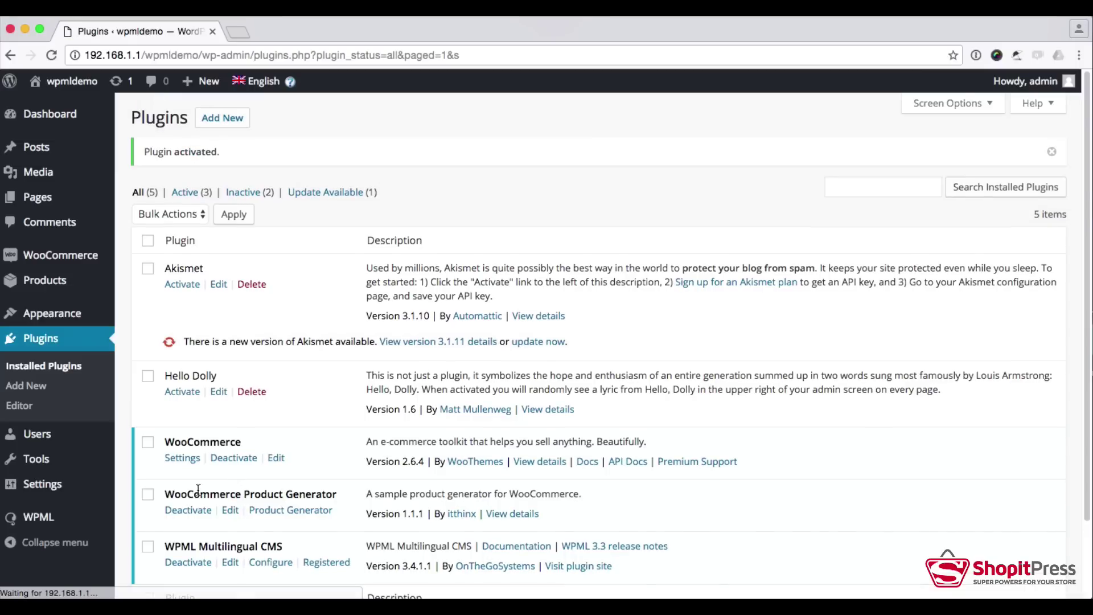
Step: Check WPML Languages, with English as default and French enabled, then go to Pages
mouse_move(69, 516)
left_click(171, 432)
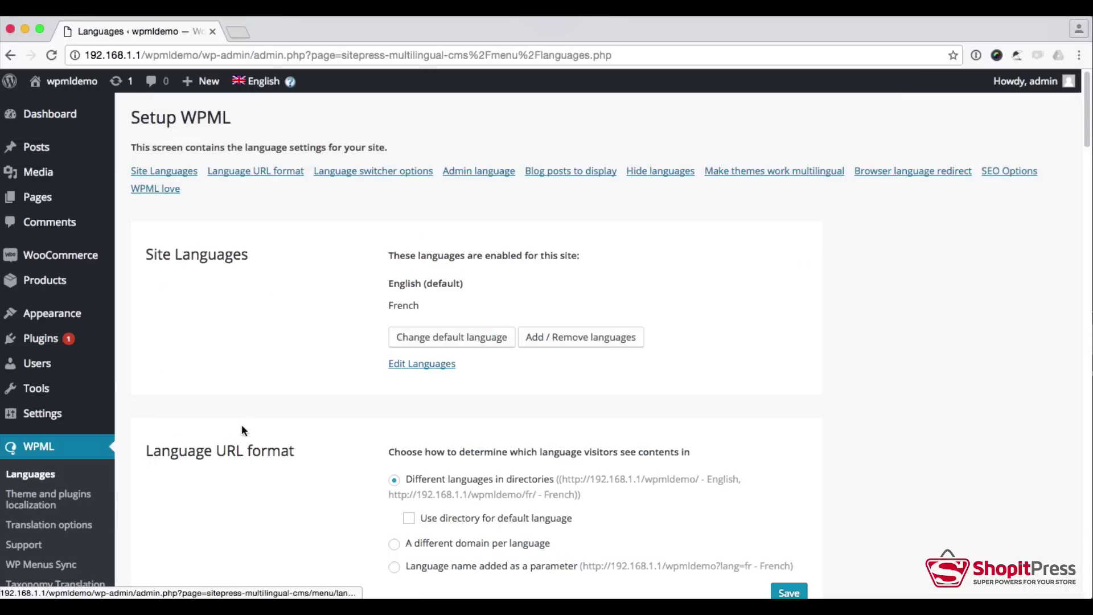
scroll(239, 427, "down", 5)
scroll(228, 372, "up", 5)
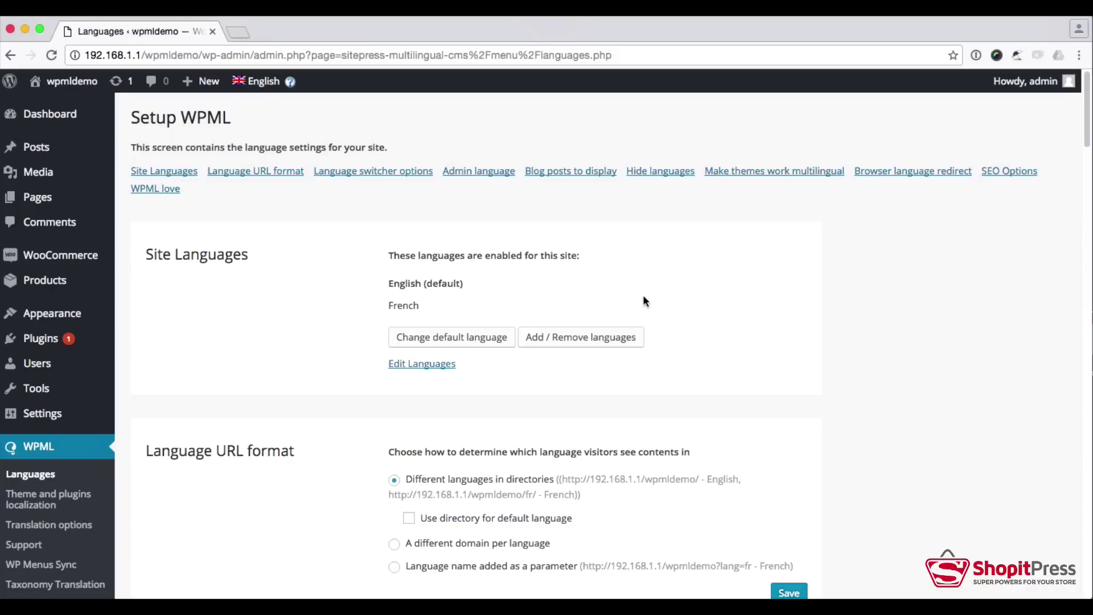
left_click(585, 337)
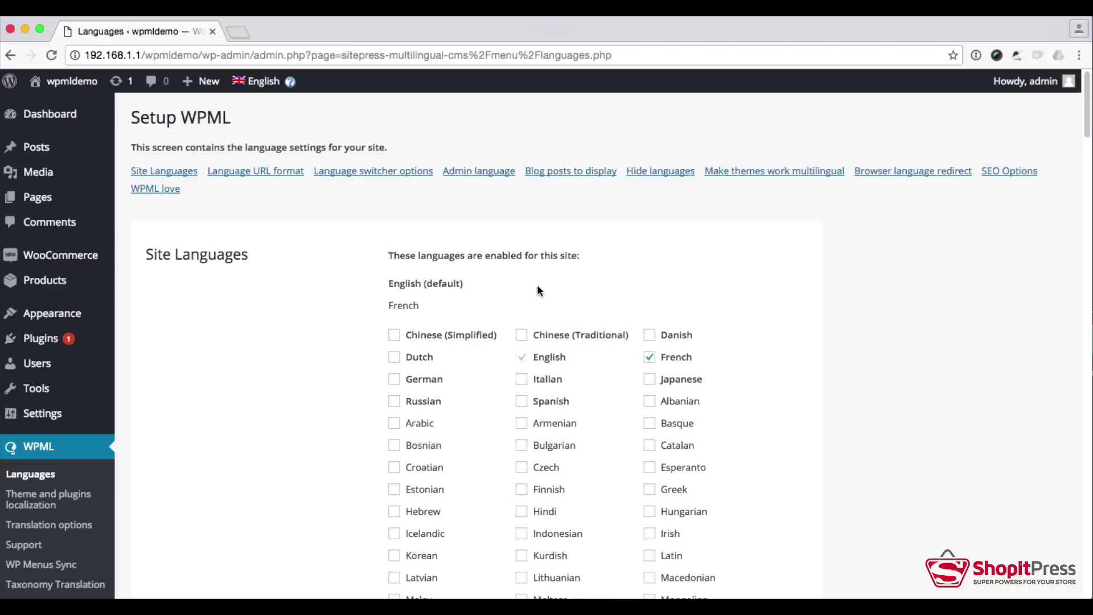
scroll(446, 319, "down", 9)
scroll(479, 324, "up", 9)
left_click(32, 202)
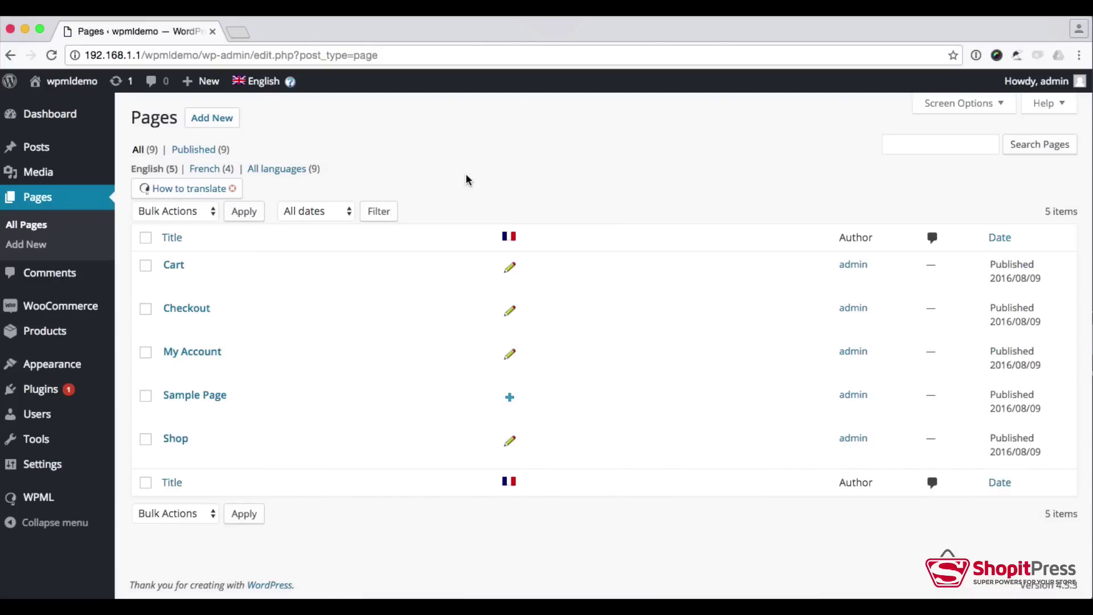
Step: Publish a new page titled 'English Page' with the body 'This is English Page'
left_click(214, 119)
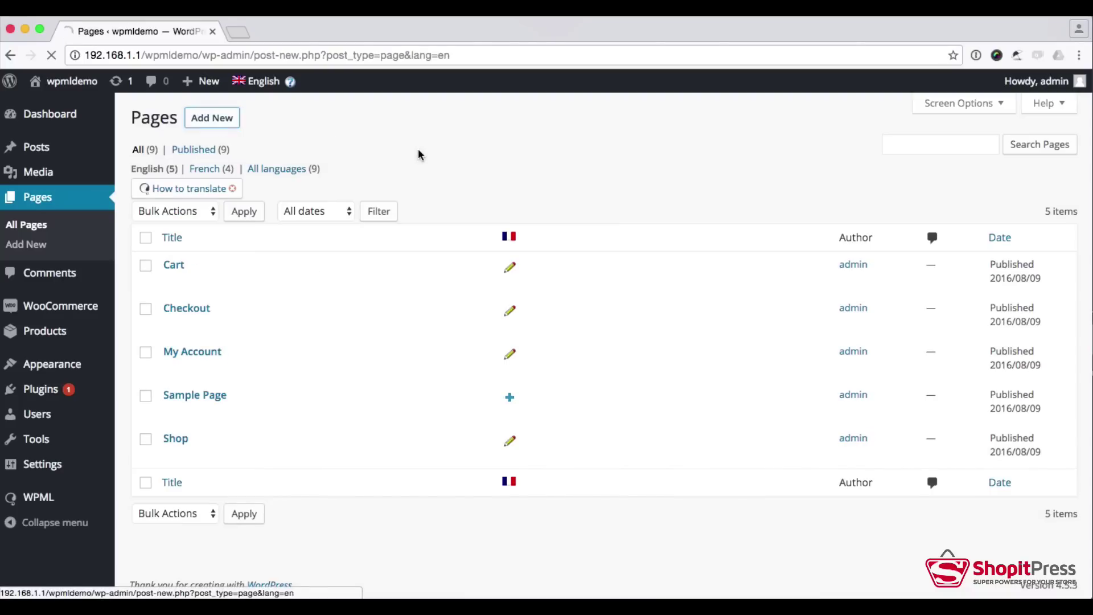
type("En")
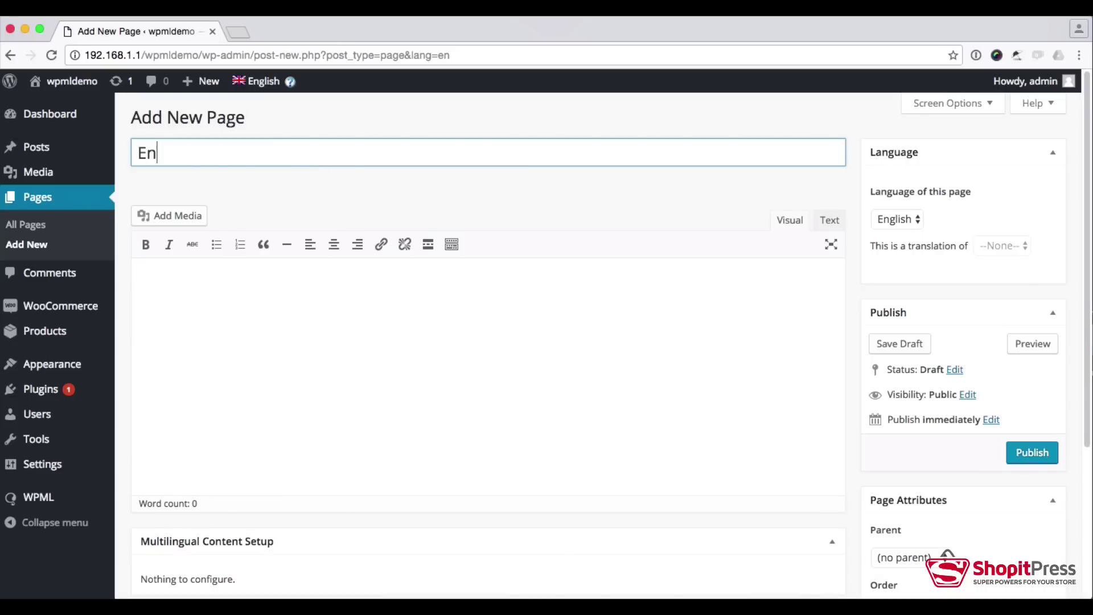
type("glish Page")
left_click(161, 281)
type("Th")
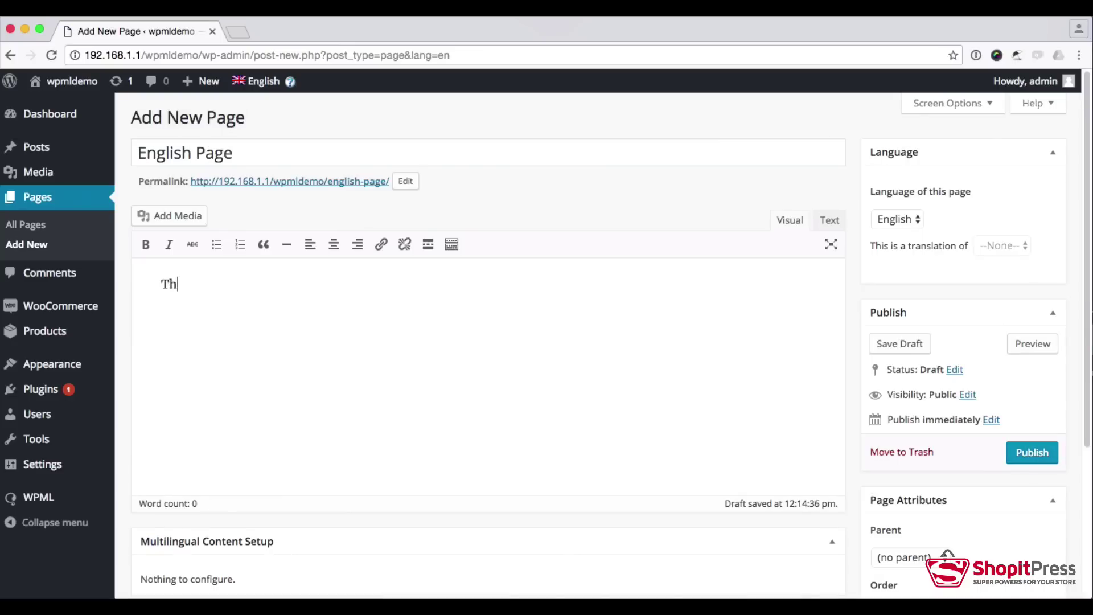
type("is is English Page")
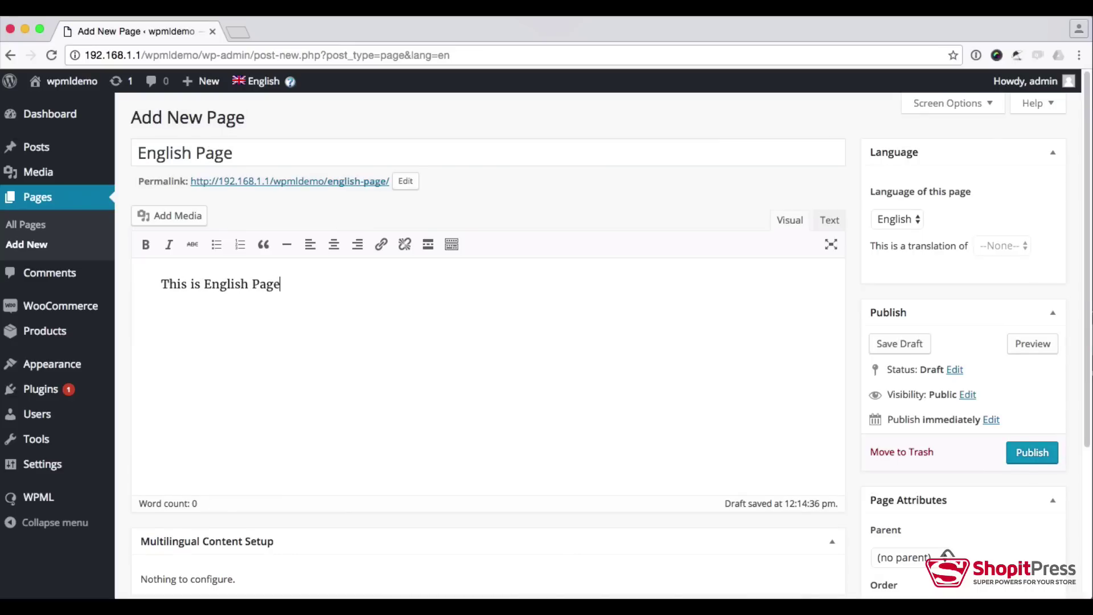
scroll(428, 317, "down", 5)
scroll(438, 315, "up", 5)
left_click(1032, 453)
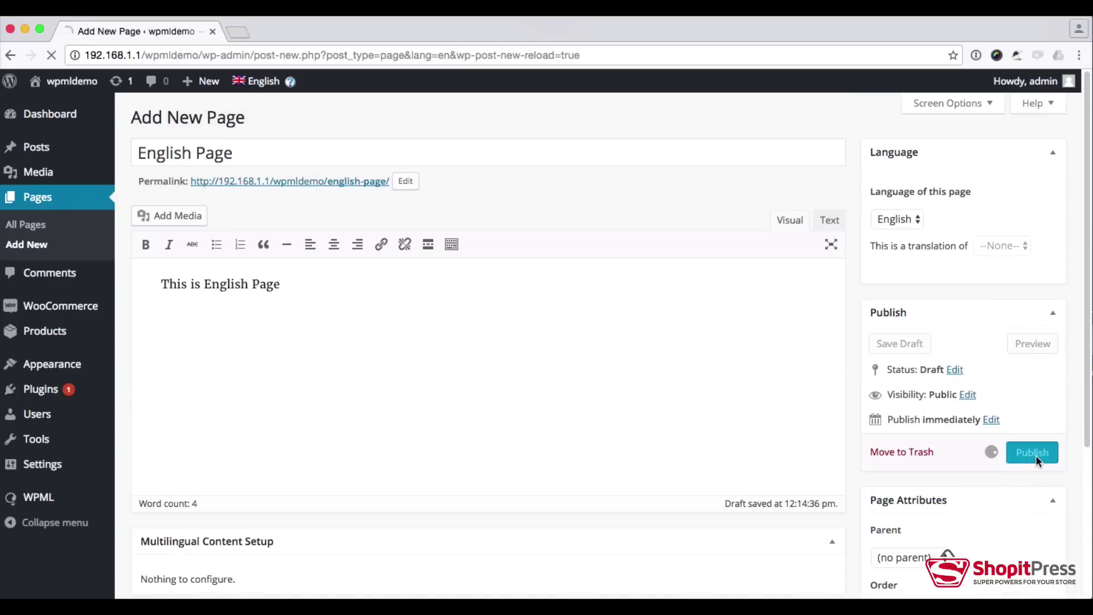
Step: Copy English Page's permalink and load it in Firefox
left_click(48, 200)
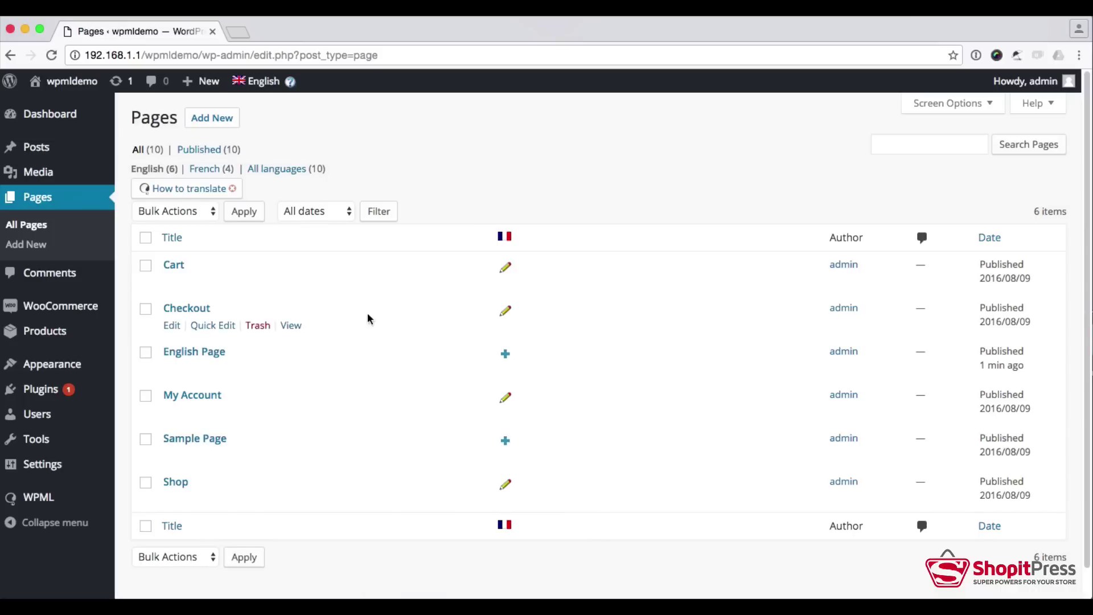
left_click(196, 351)
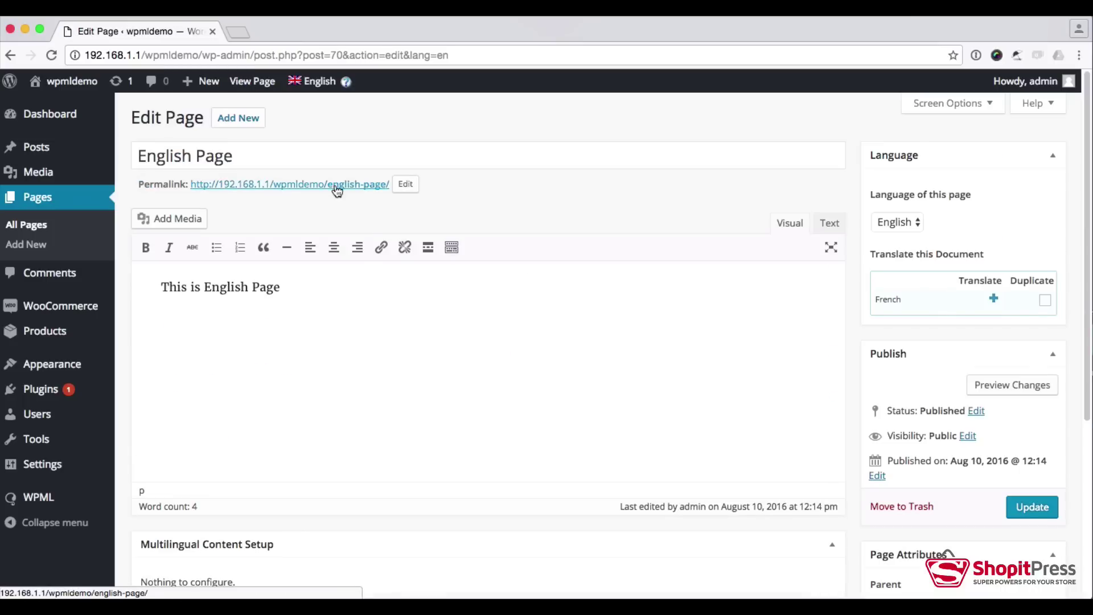
right_click(337, 184)
left_click(396, 279)
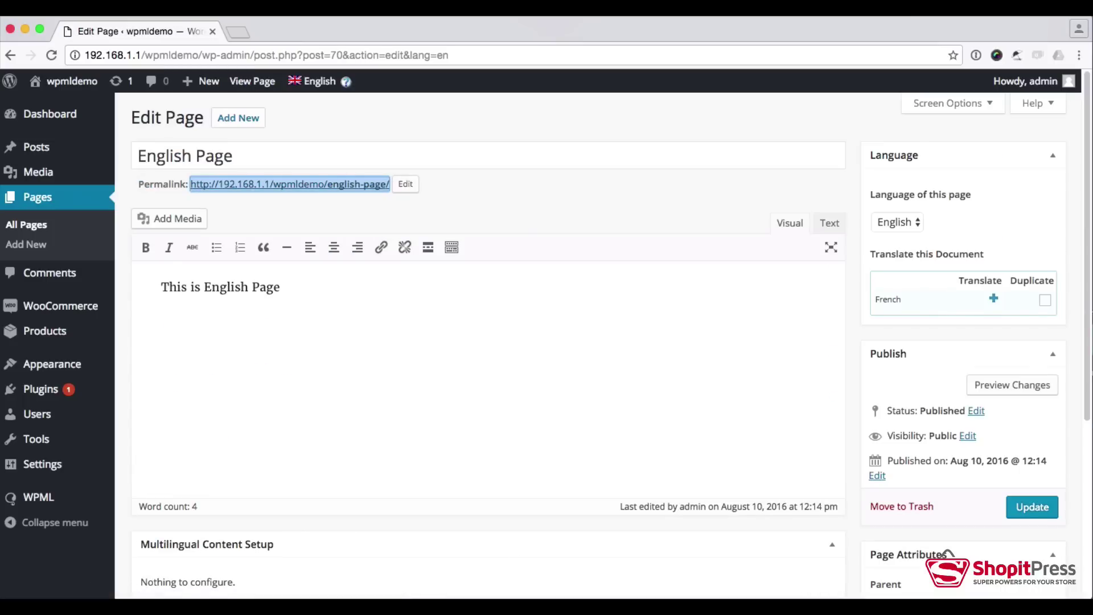
key("super+Tab")
left_click(246, 70)
key("super+v")
key("Return")
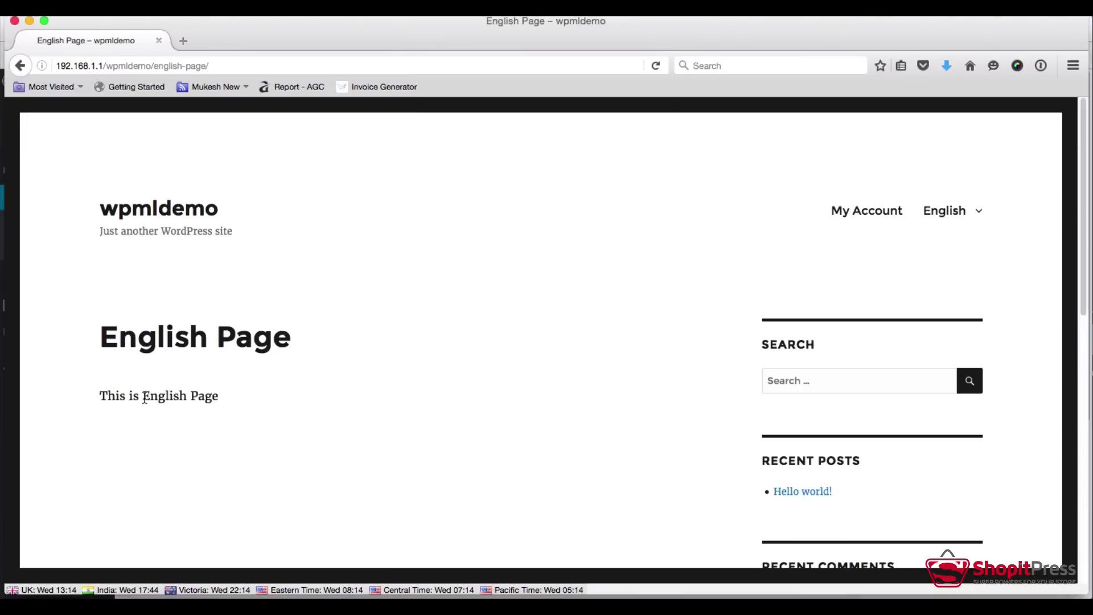
Step: Check the live English Page text and language switcher, then return to the WordPress Pages list
triple_click(192, 398)
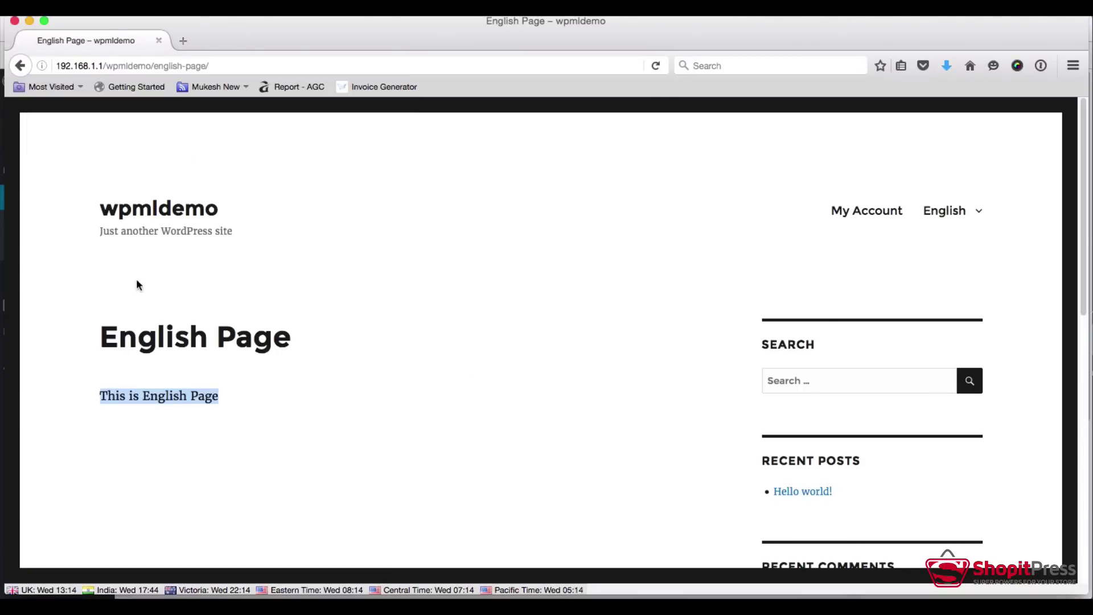
left_click(947, 228)
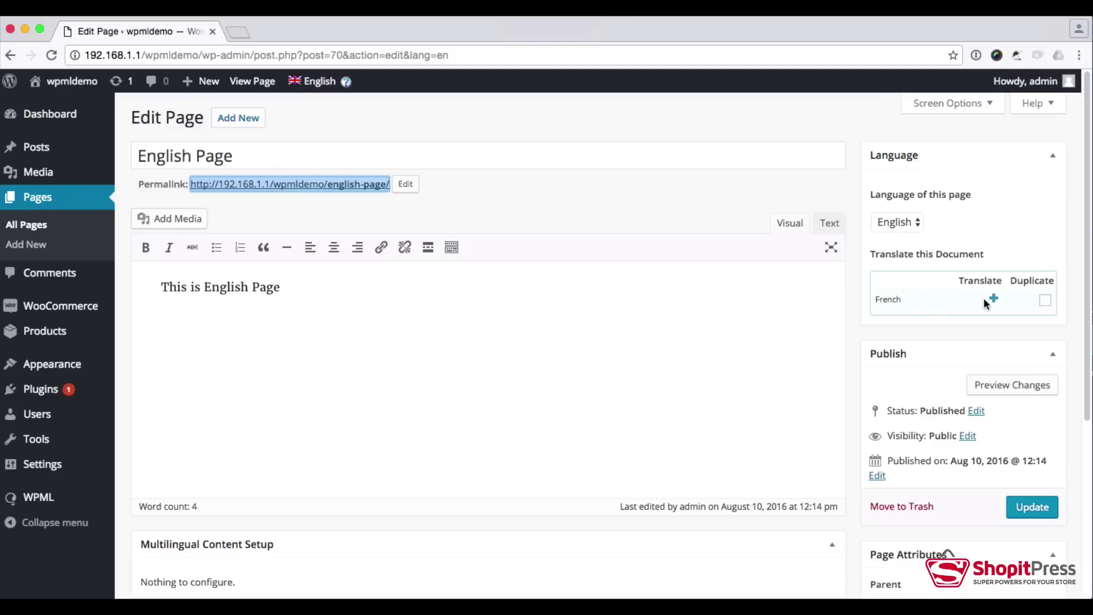
left_click(57, 207)
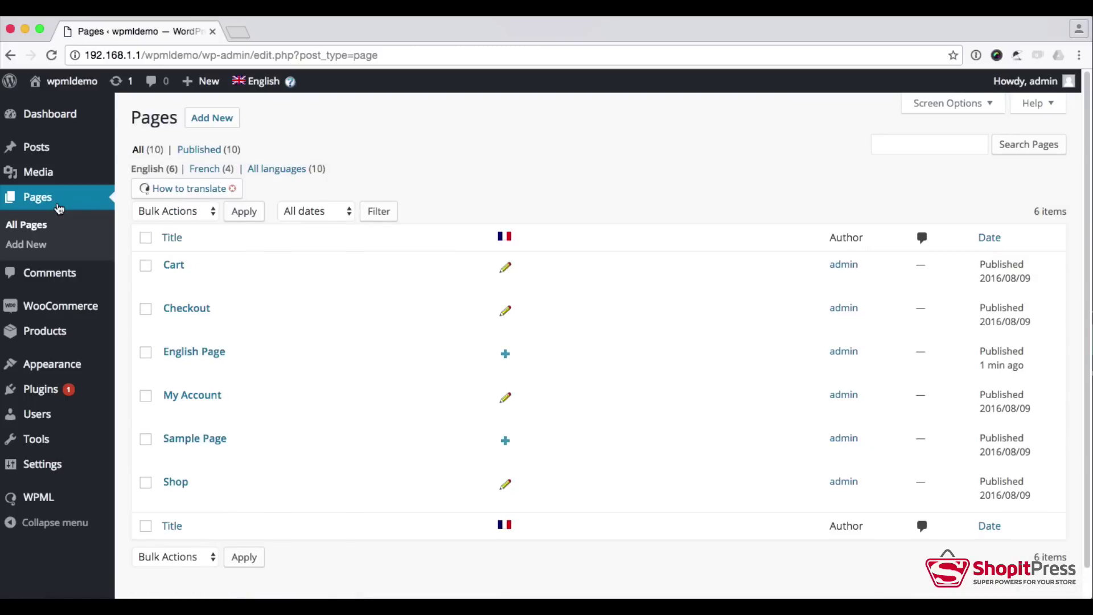
Step: Edit 'English Page' from the All Pages list
mouse_move(258, 80)
mouse_move(227, 371)
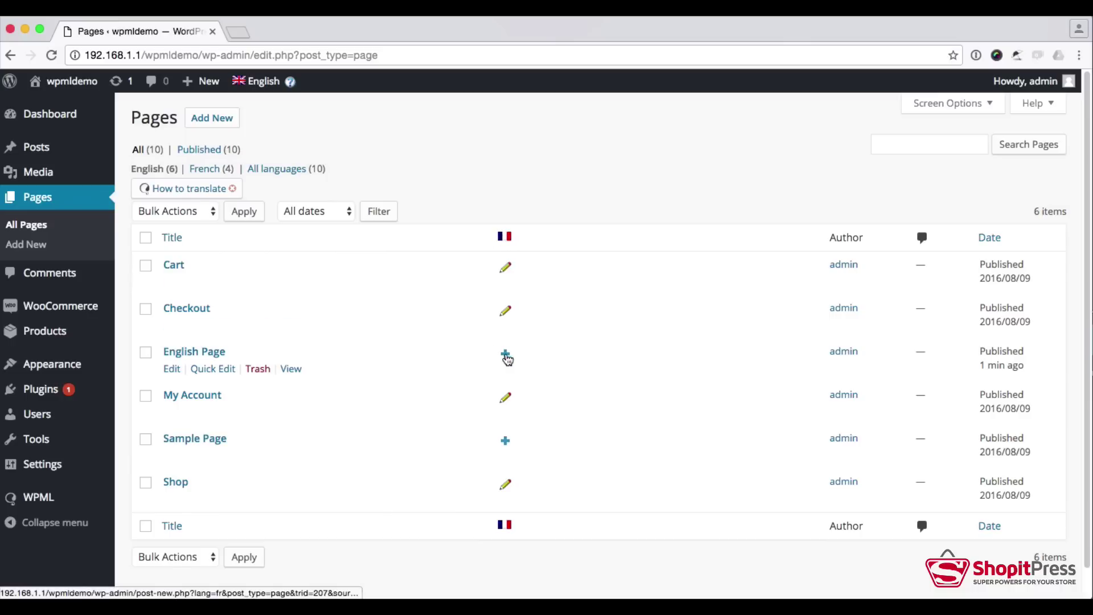
left_click(171, 369)
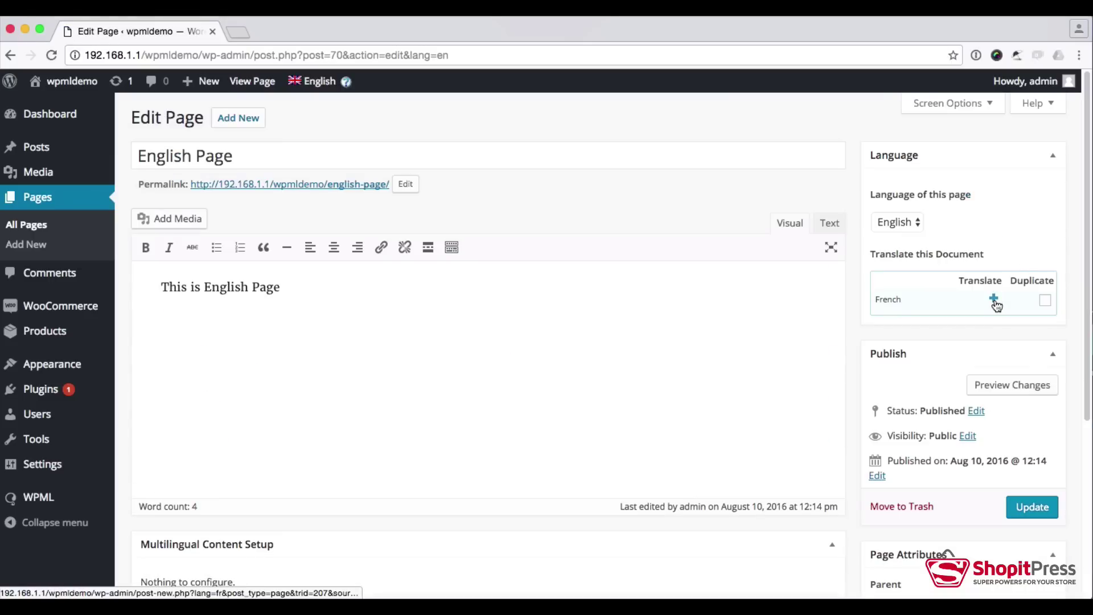
Step: Publish a French translation titled 'French' with the text 'This is French Page'
left_click(993, 300)
type("French")
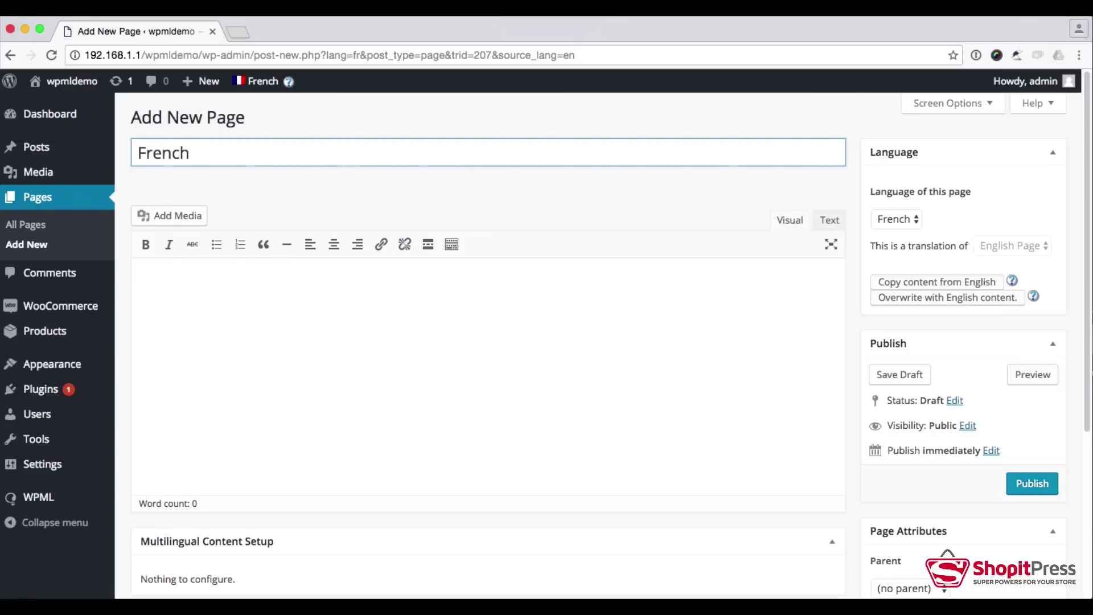
left_click(161, 283)
type("This ")
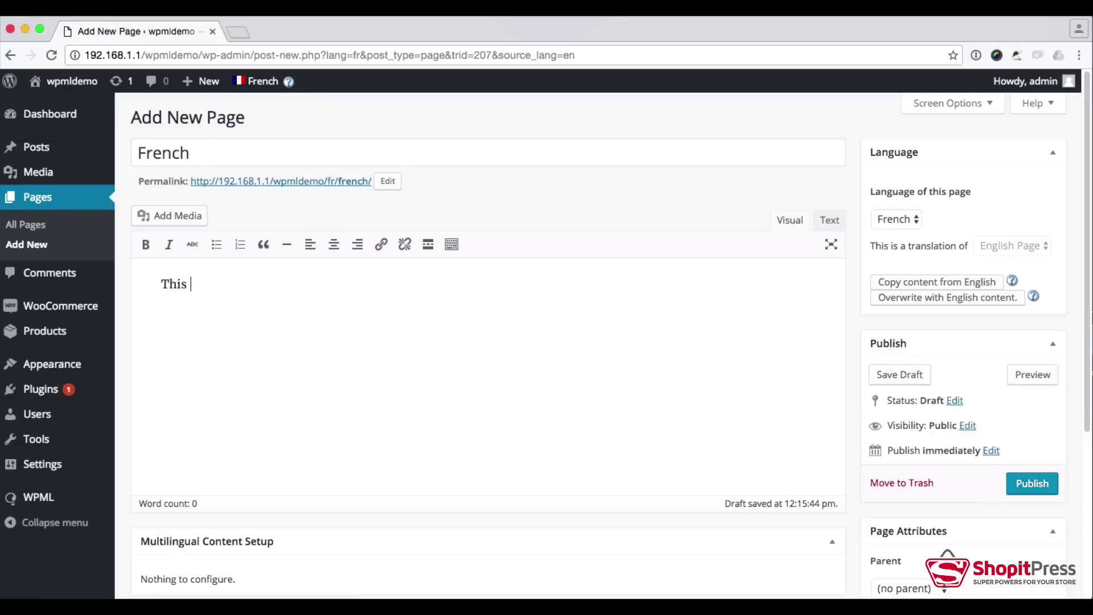
type("is French Page")
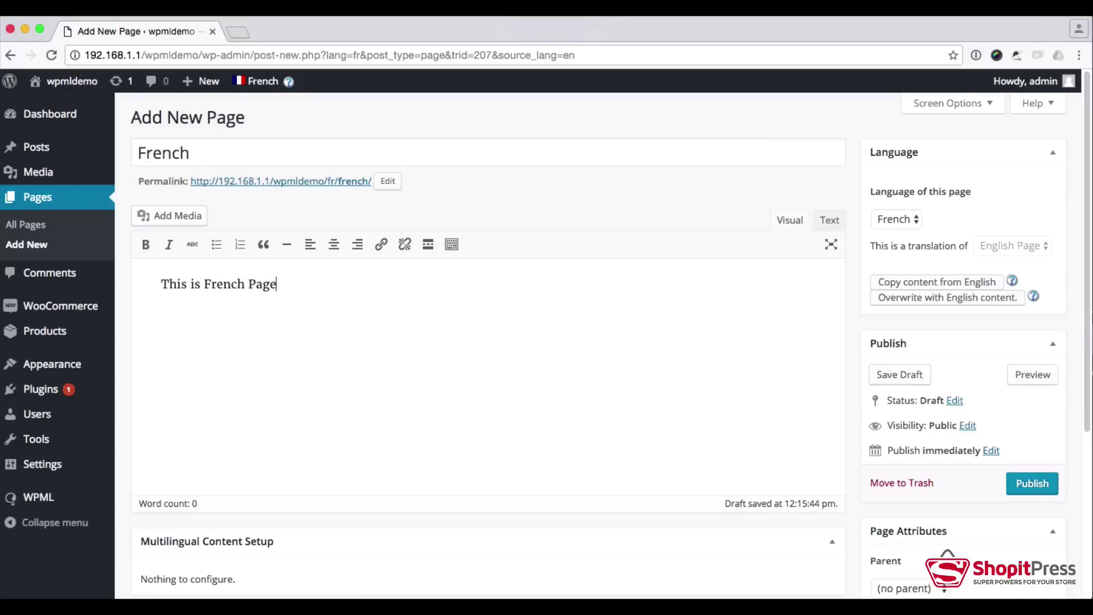
scroll(642, 246, "down", 2)
left_click(1032, 410)
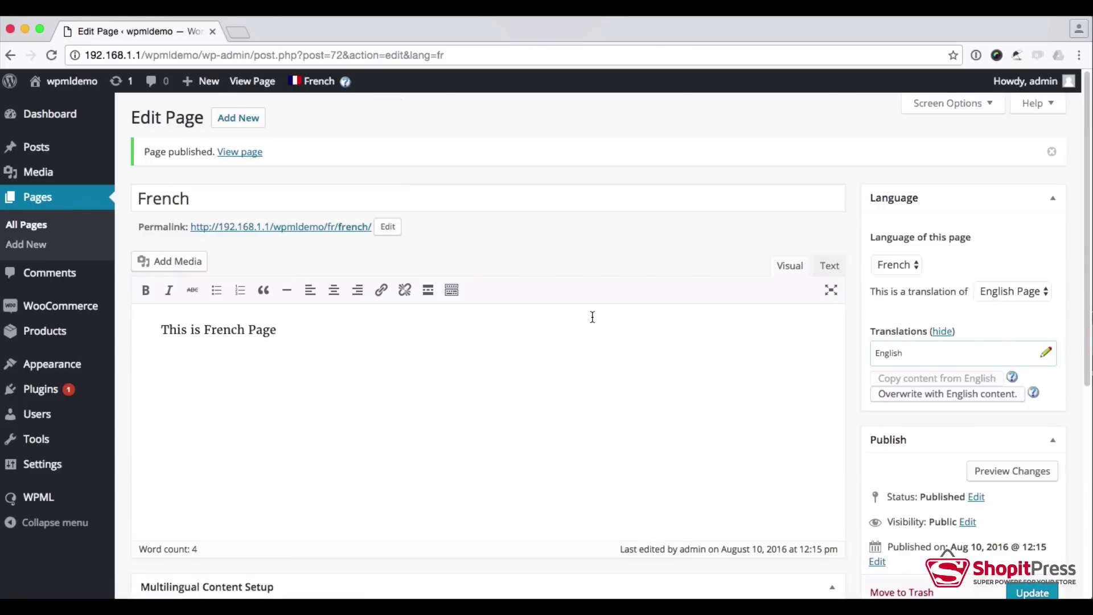
key("super+Tab")
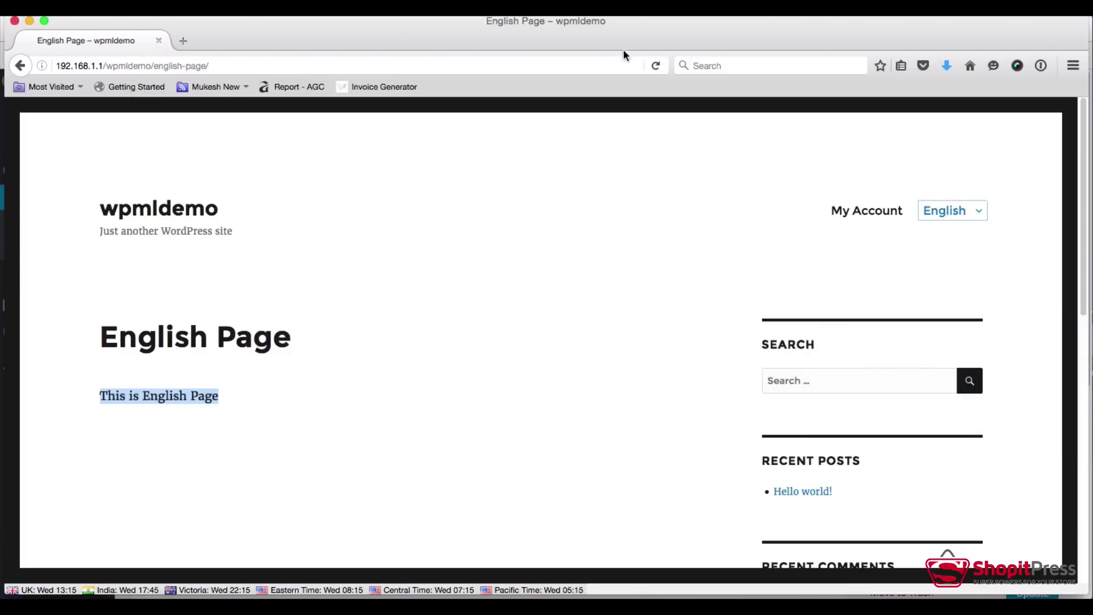
Step: Reload the live page, switch it to Français to see /fr/french/, then return to WordPress
left_click(656, 66)
mouse_move(934, 210)
left_click(904, 249)
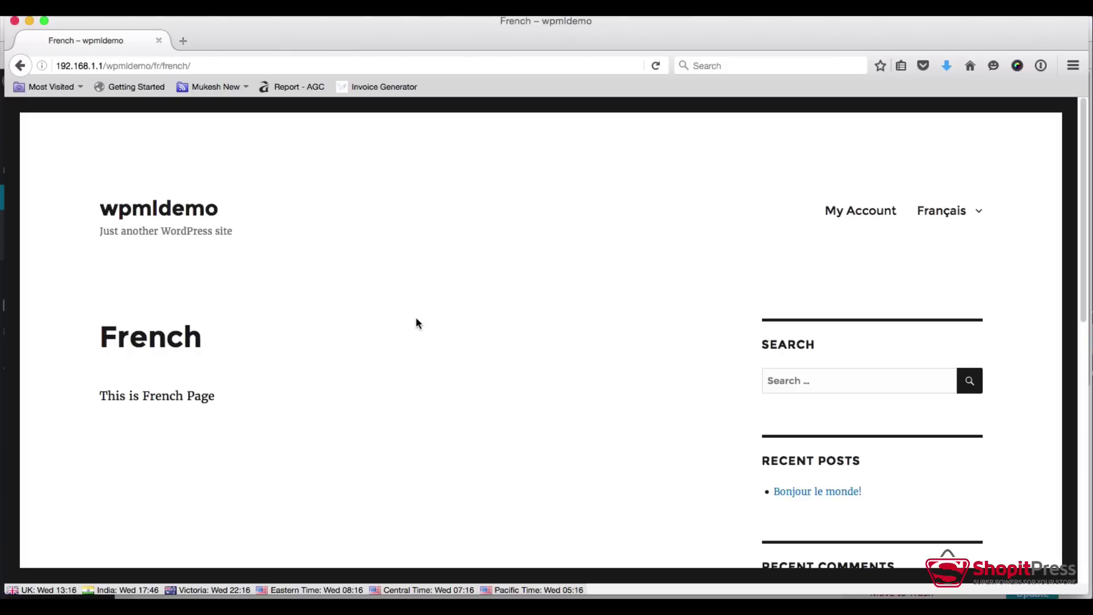
key("super+Tab")
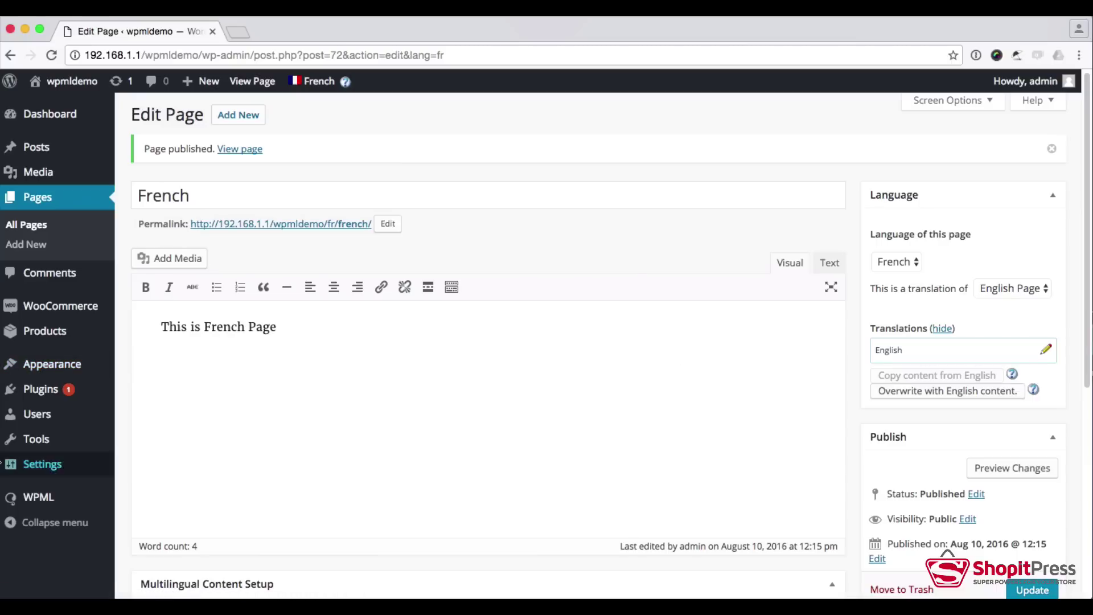
Step: Go to Plugins > Add New
left_click(51, 390)
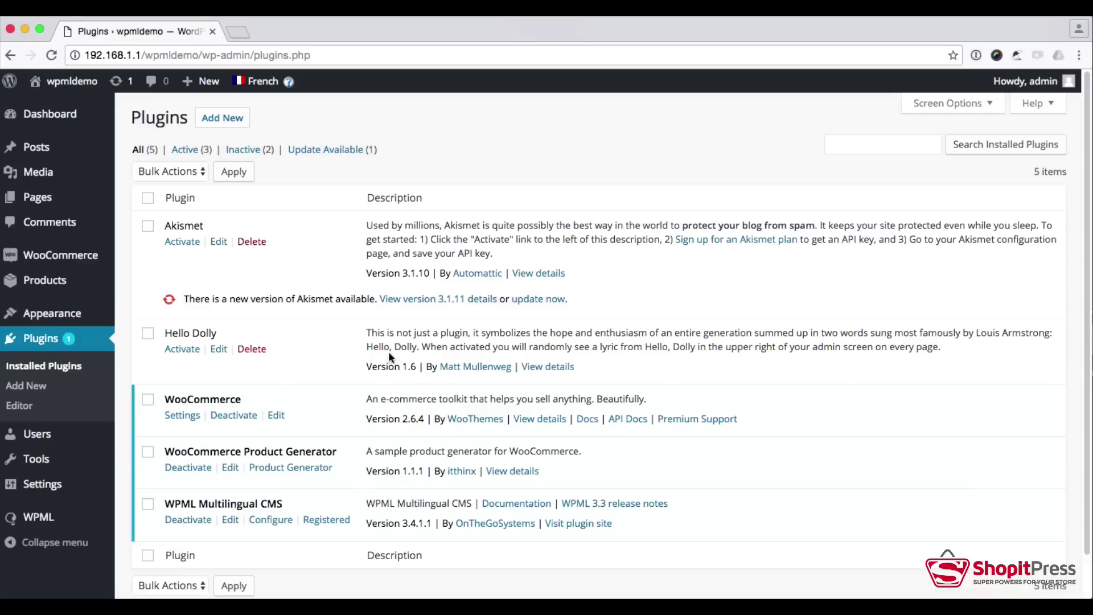
left_click(222, 118)
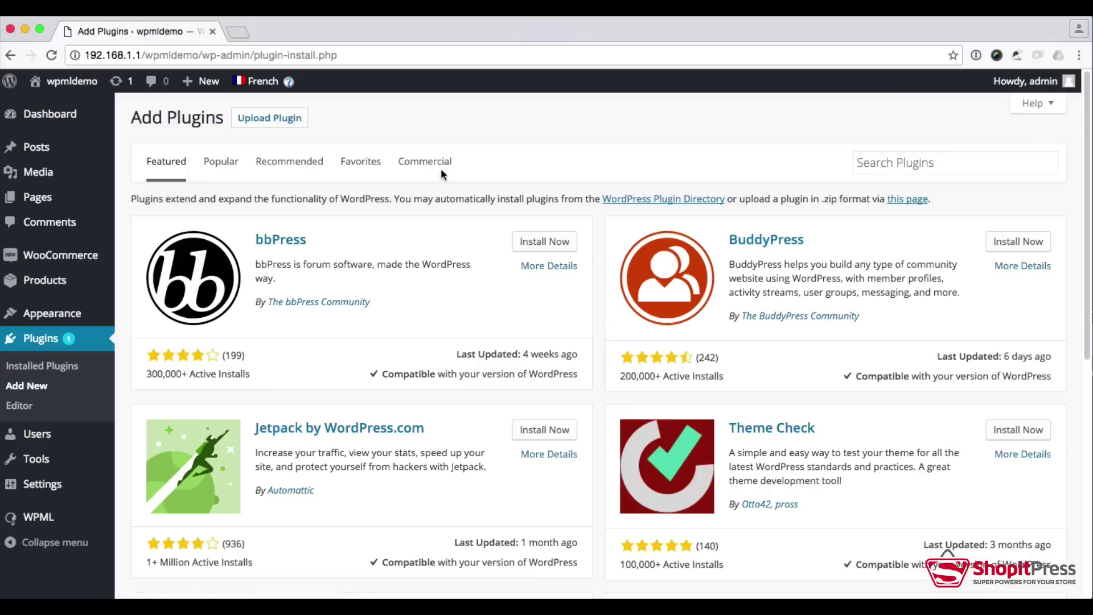
Step: Upload woocommerce-multilingual.3.8.4.zip, install it and activate the plugin
left_click(265, 116)
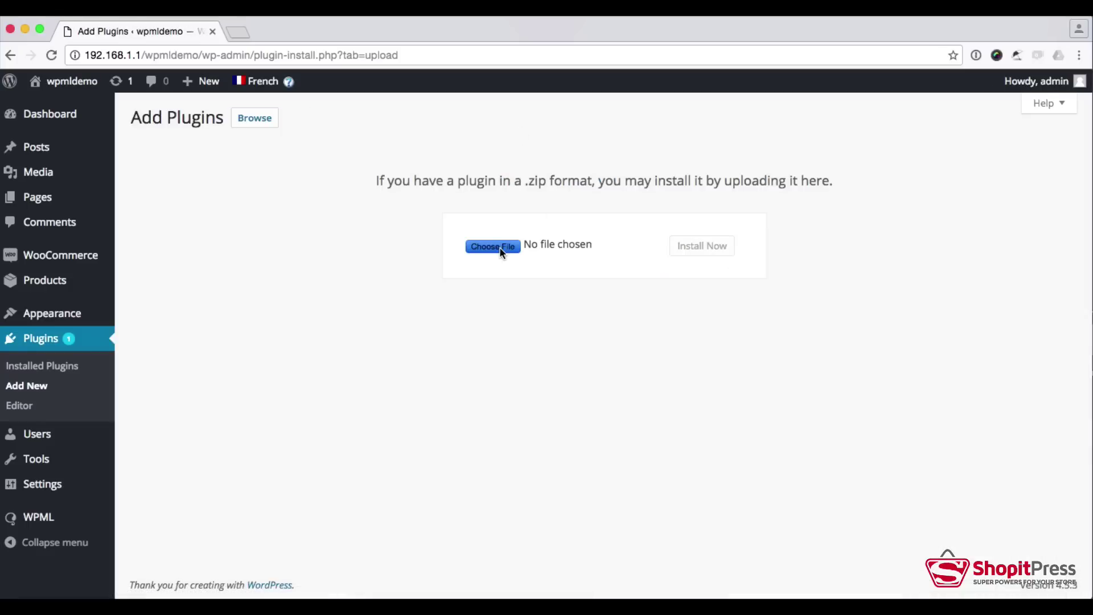
left_click(499, 248)
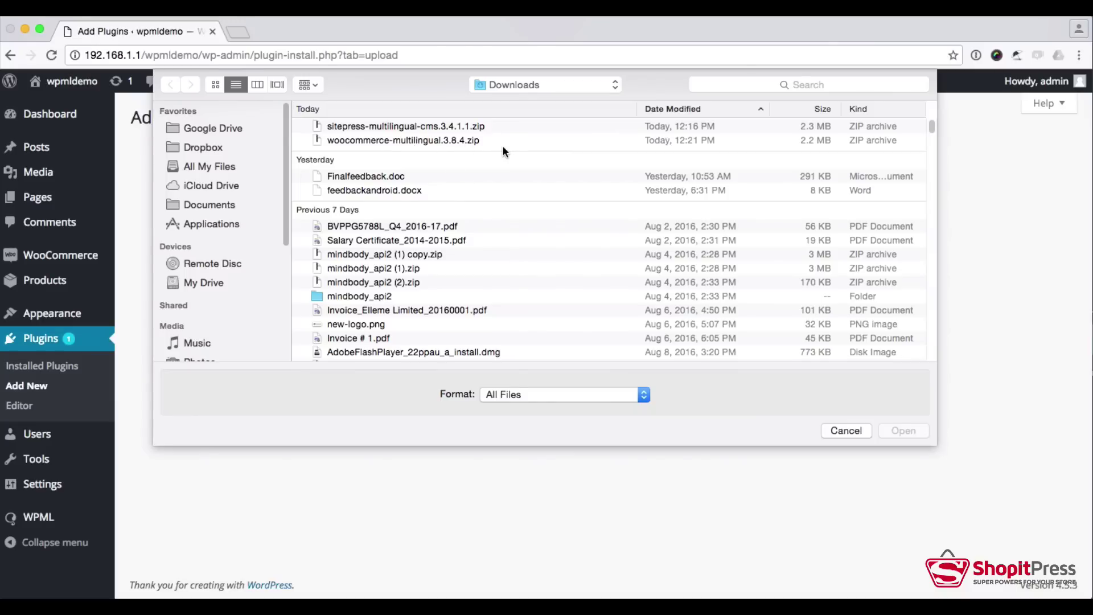
left_click(480, 141)
left_click(901, 431)
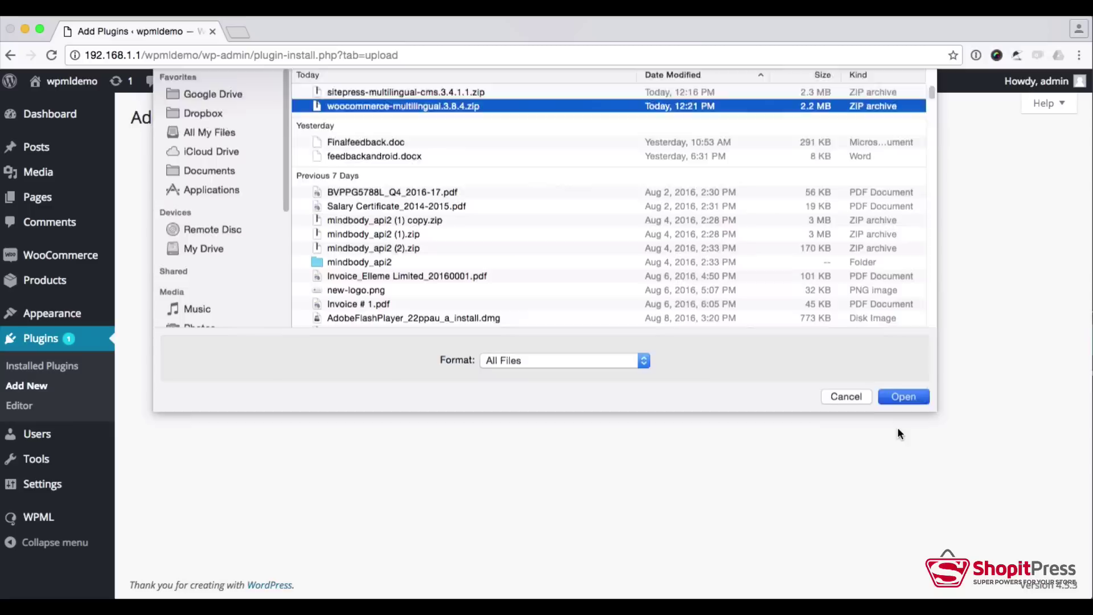
left_click(700, 246)
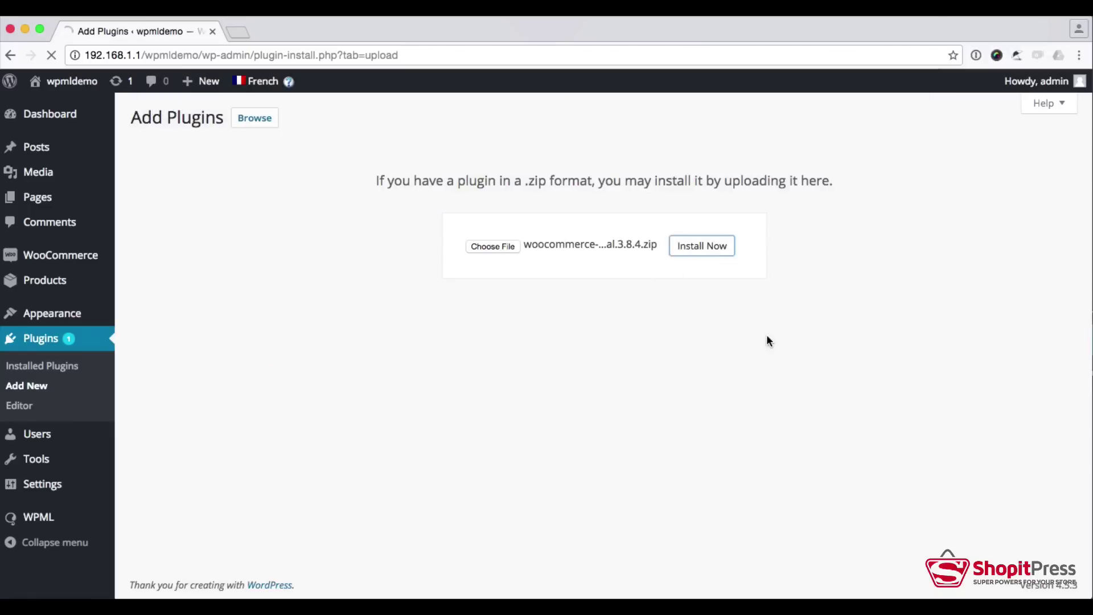
left_click(180, 221)
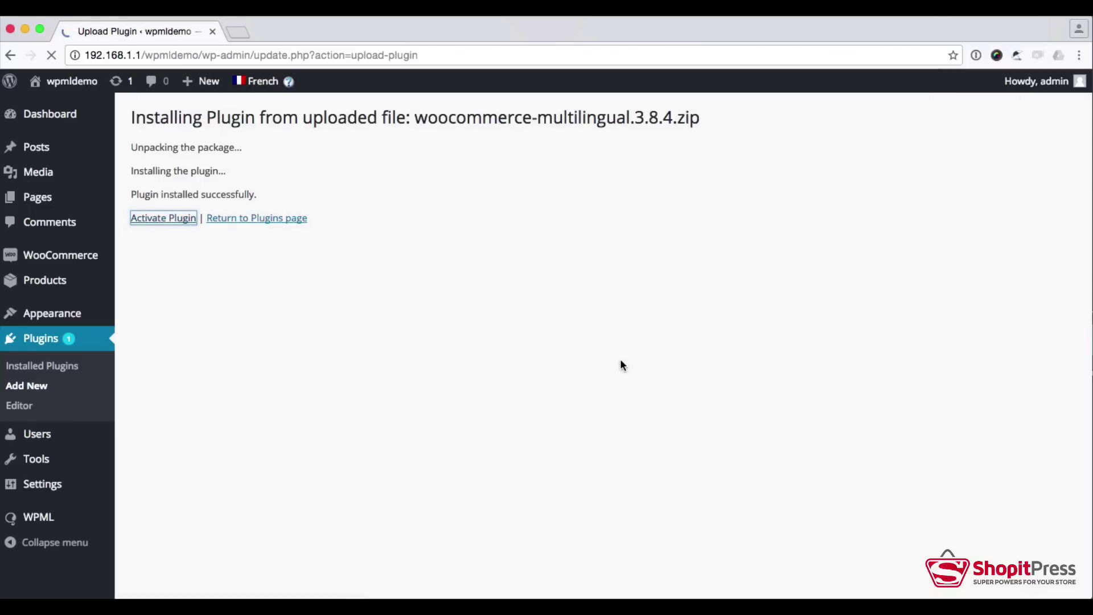
mouse_move(23, 527)
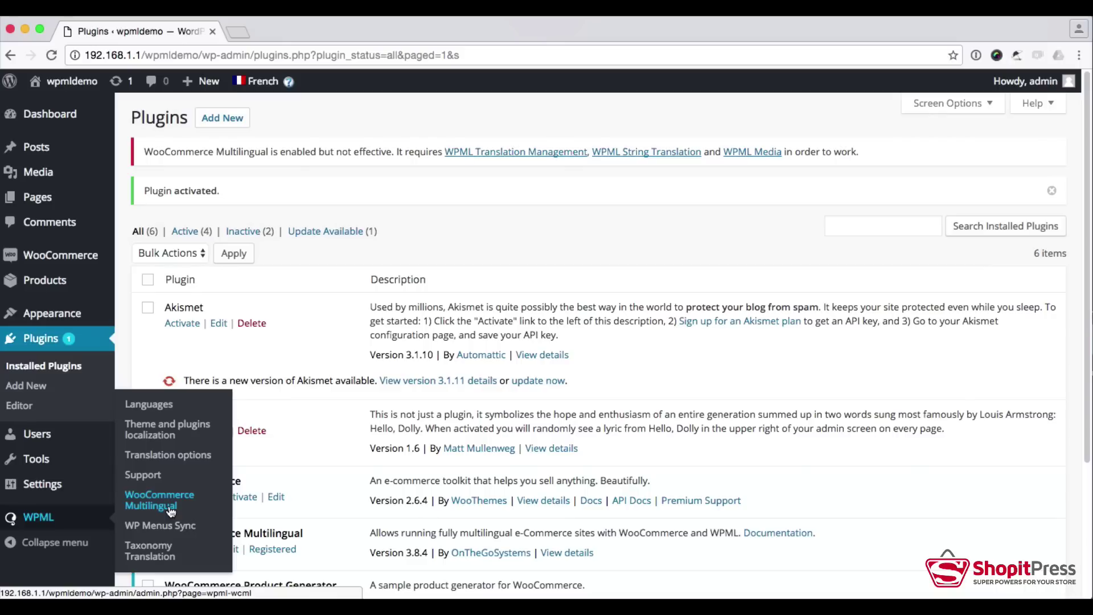
Step: Check WooCommerce Multilingual's plugin status and follow the Get WPML Media download link
left_click(170, 509)
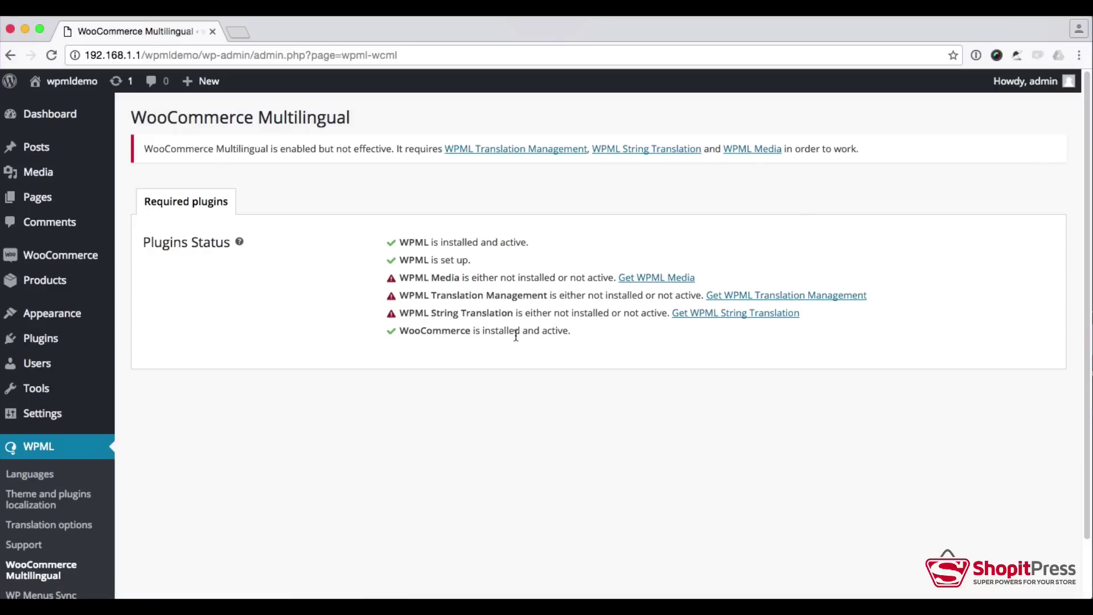
left_click_drag(400, 279, 463, 279)
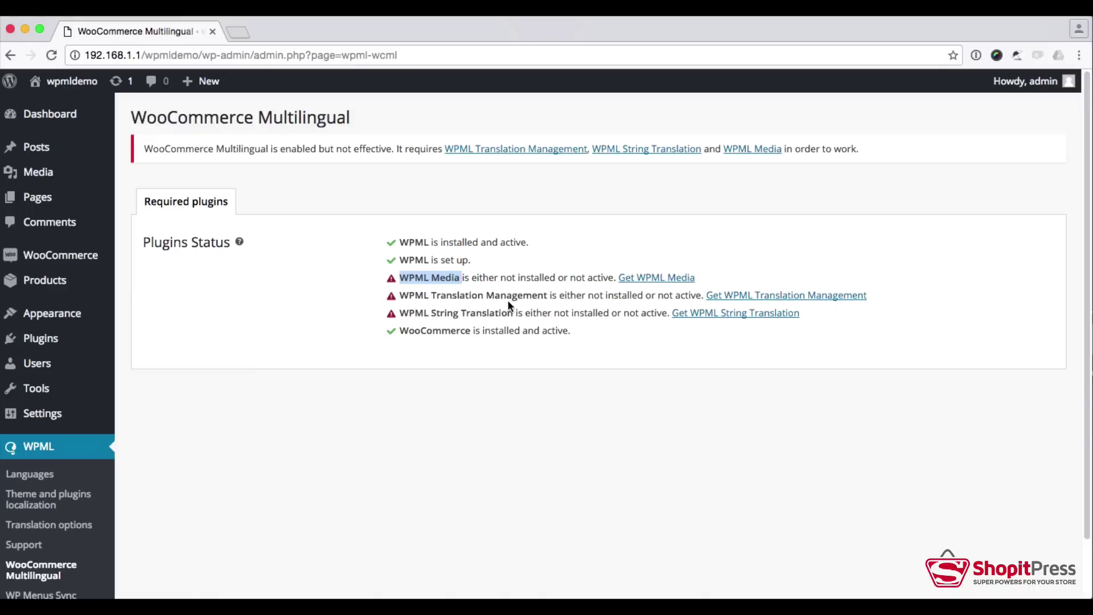
left_click(648, 279)
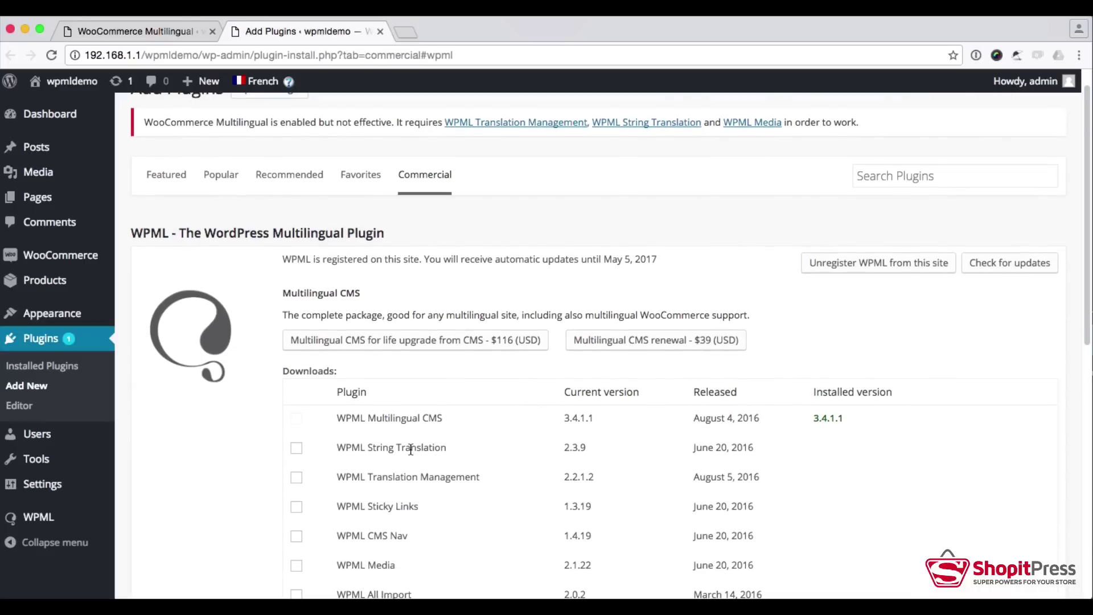
Step: Select WPML String Translation, WPML Translation Management and WPML Media for download
left_click(296, 448)
left_click(297, 477)
scroll(514, 467, "down", 2)
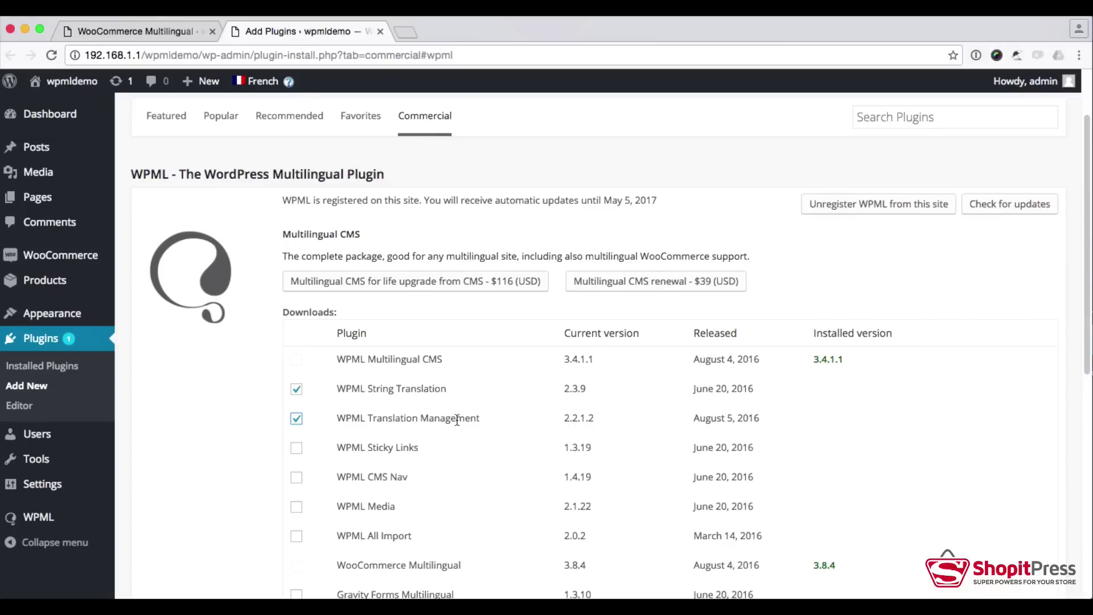
scroll(493, 418, "down", 1)
left_click(297, 489)
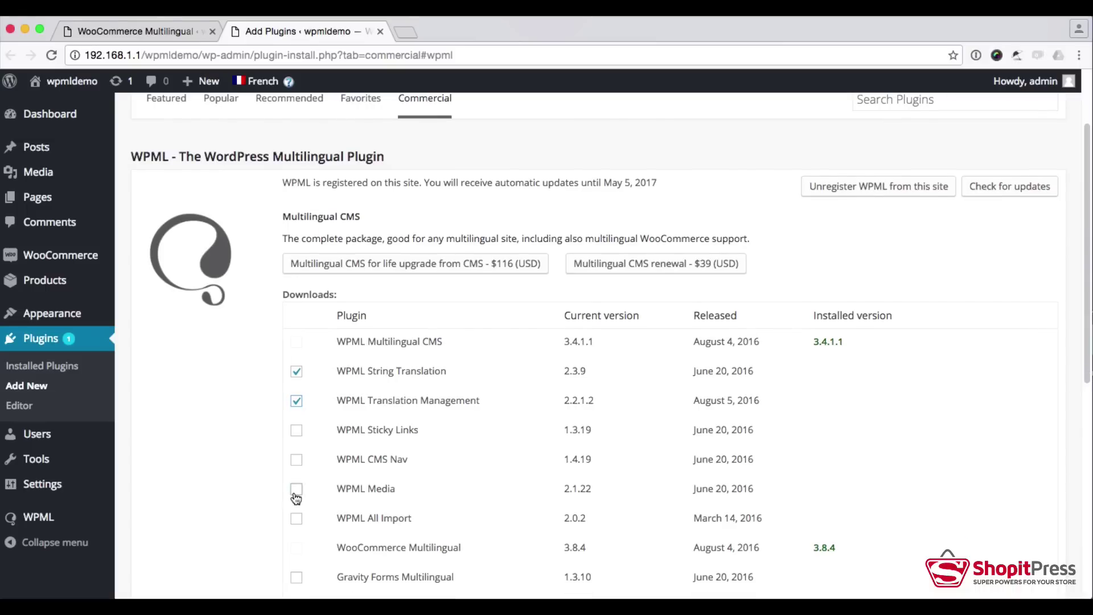
scroll(509, 435, "down", 5)
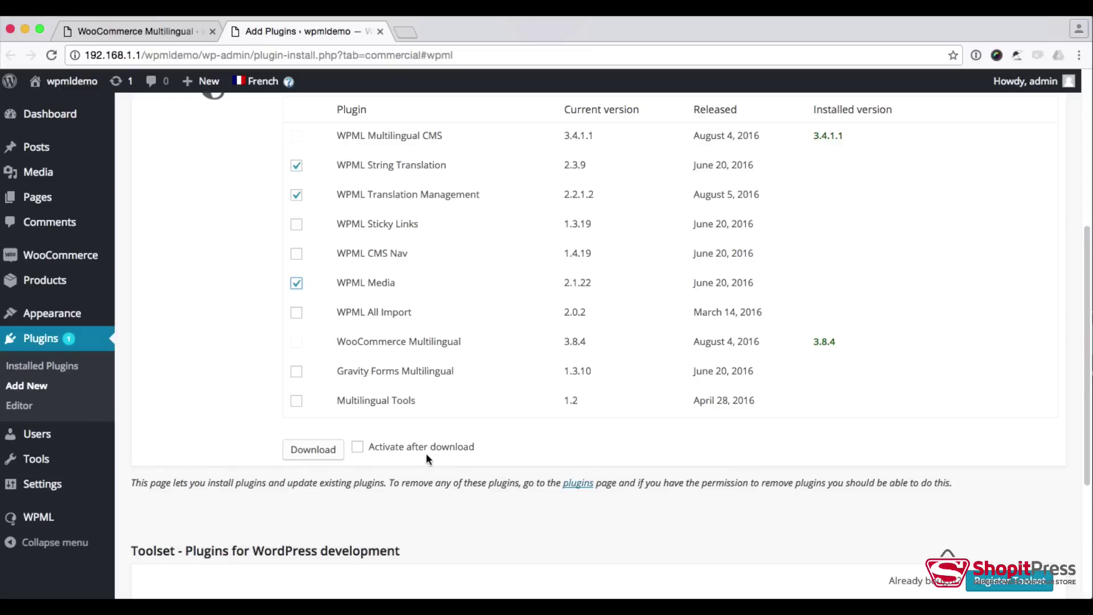
Step: Turn on activate-after-download and start installing the three selected WPML plugins
left_click(356, 448)
left_click(313, 449)
scroll(514, 387, "up", 5)
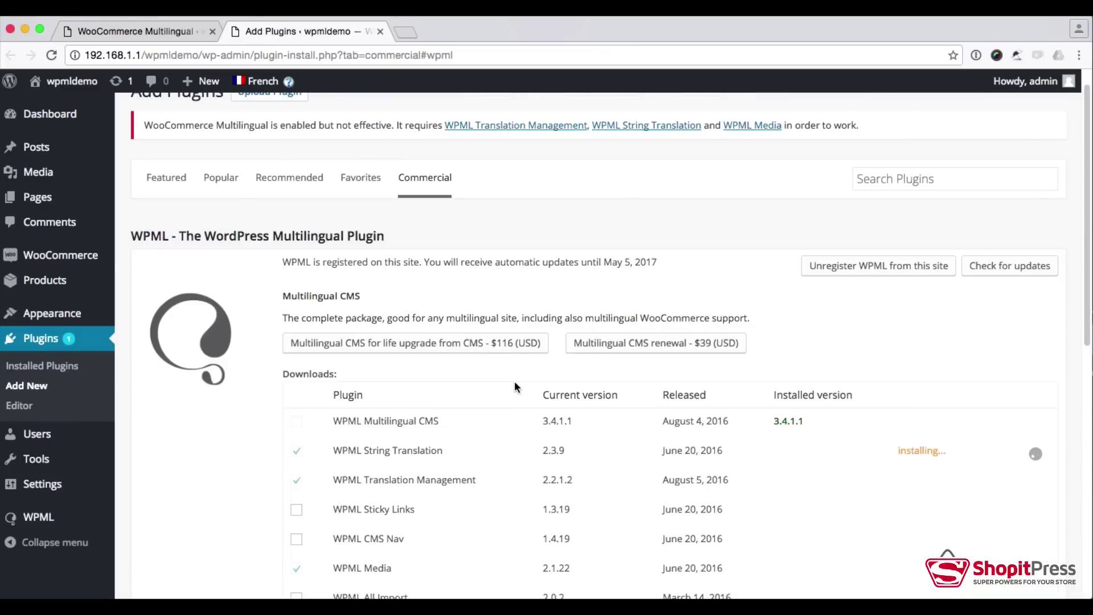
scroll(518, 390, "down", 2)
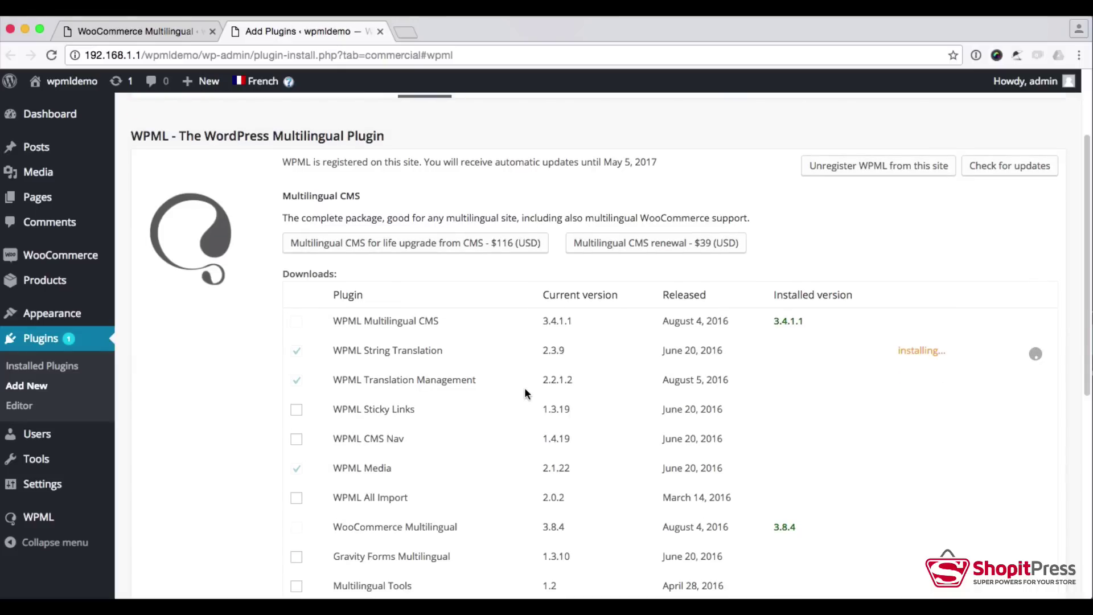
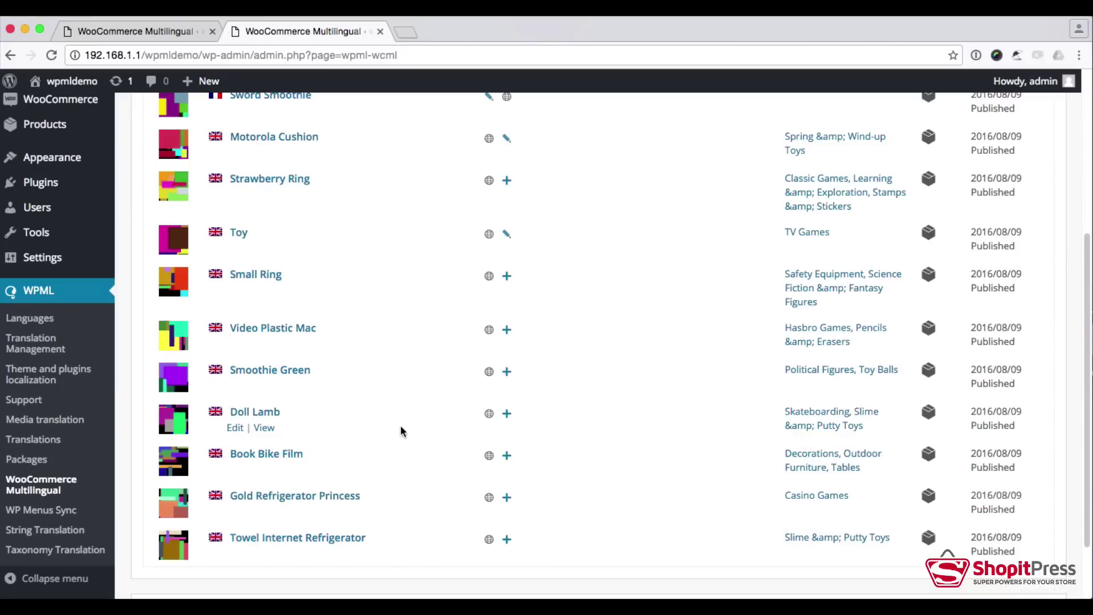
Step: Scroll the WooCommerce Multilingual product list to review each product's English and French translation status
scroll(400, 431, "up", 3)
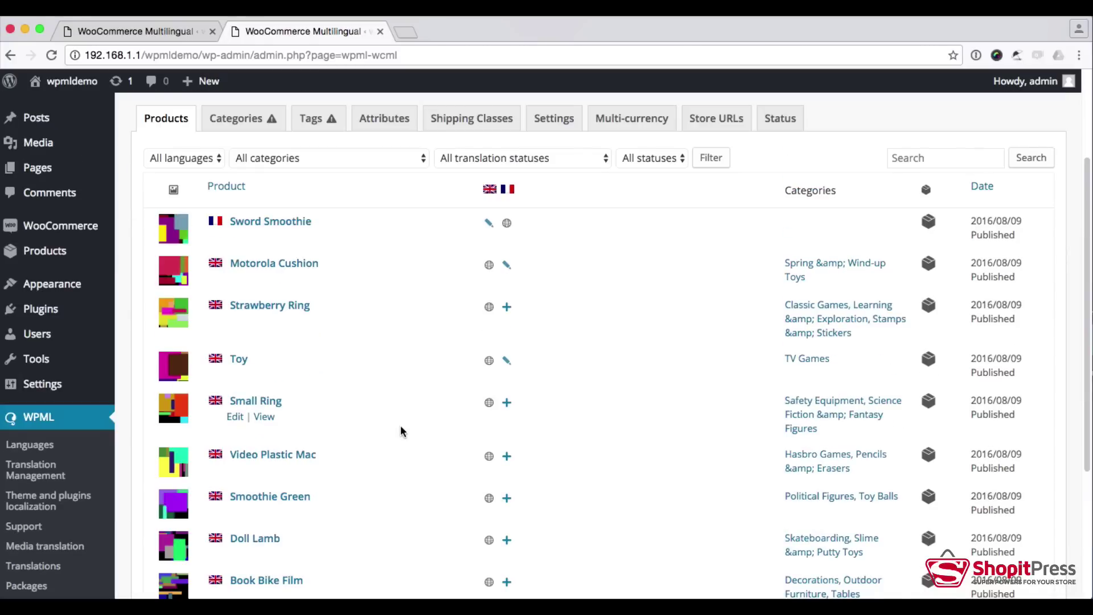
Step: In Multi-currency, enable Pound sterling for French pages and delete the Euro currency
scroll(401, 425, "up", 1)
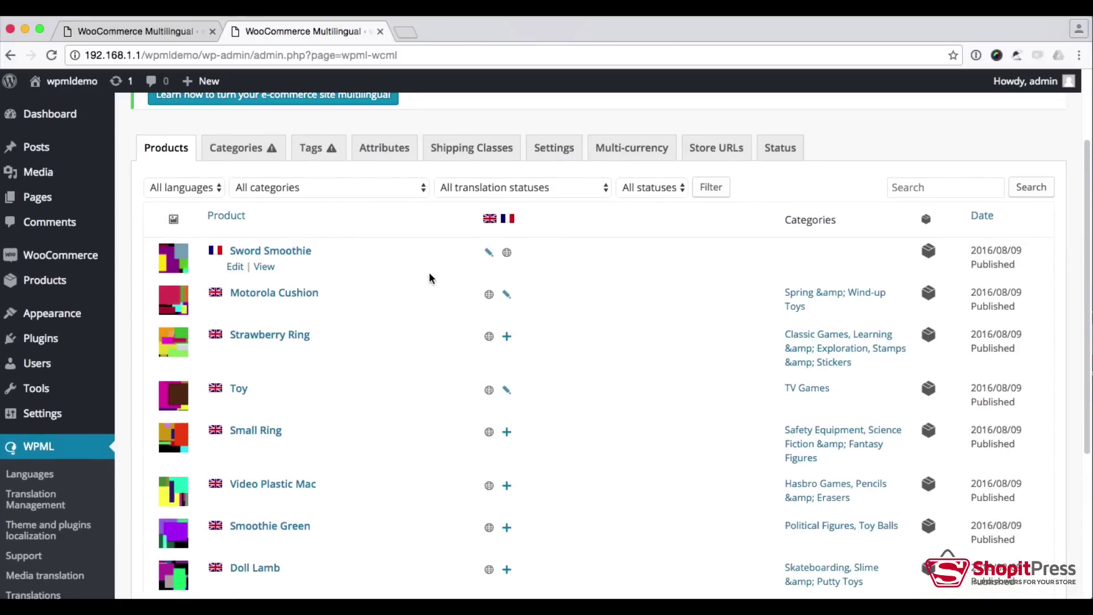
left_click(632, 149)
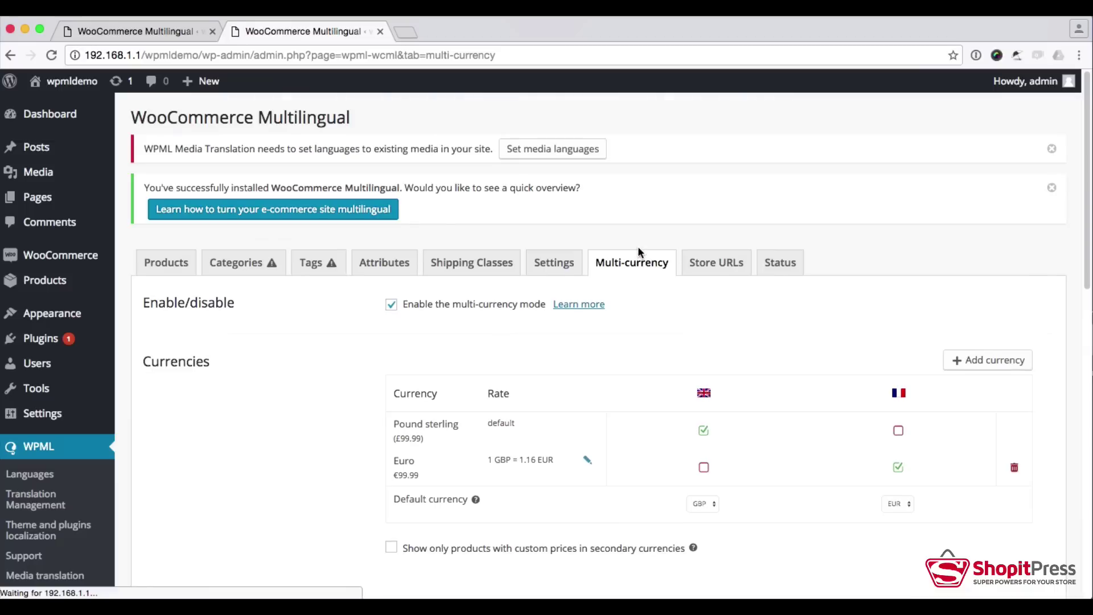
scroll(814, 338, "down", 2)
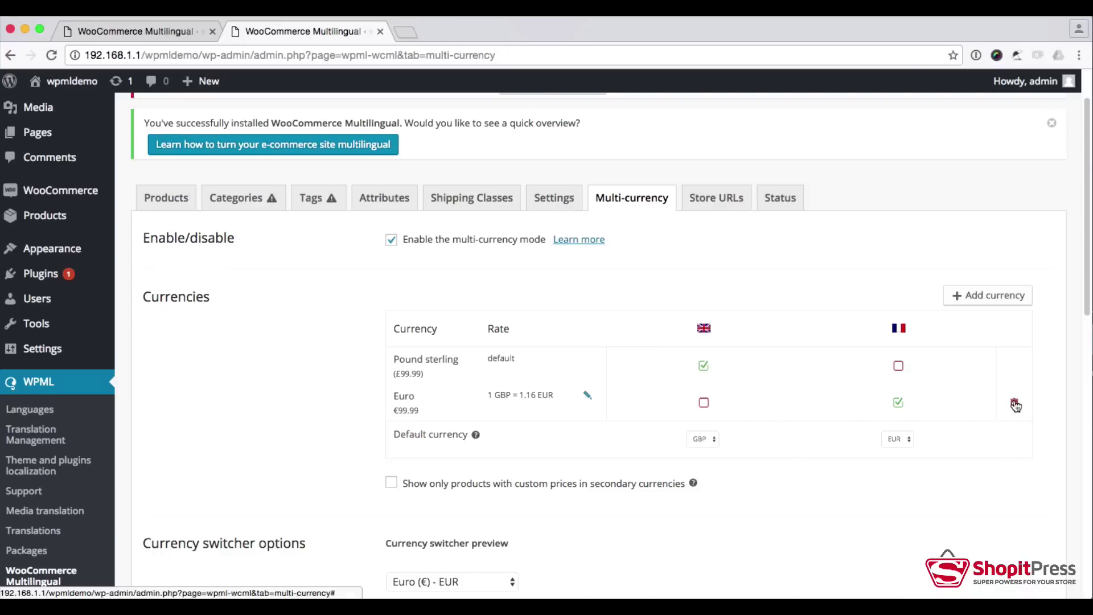
left_click(897, 365)
left_click(703, 402)
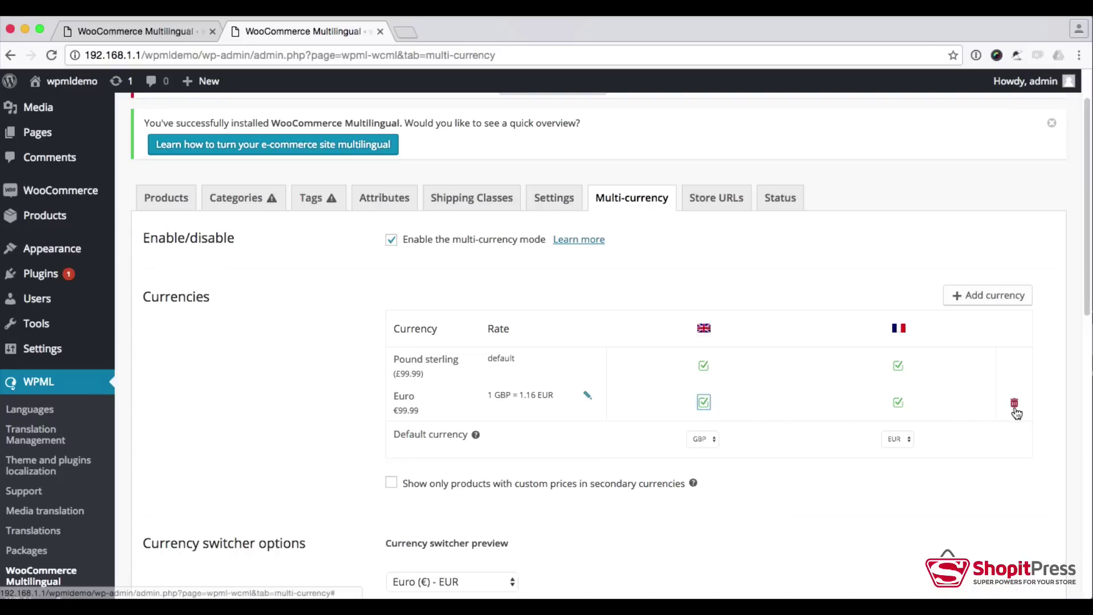
left_click(1014, 403)
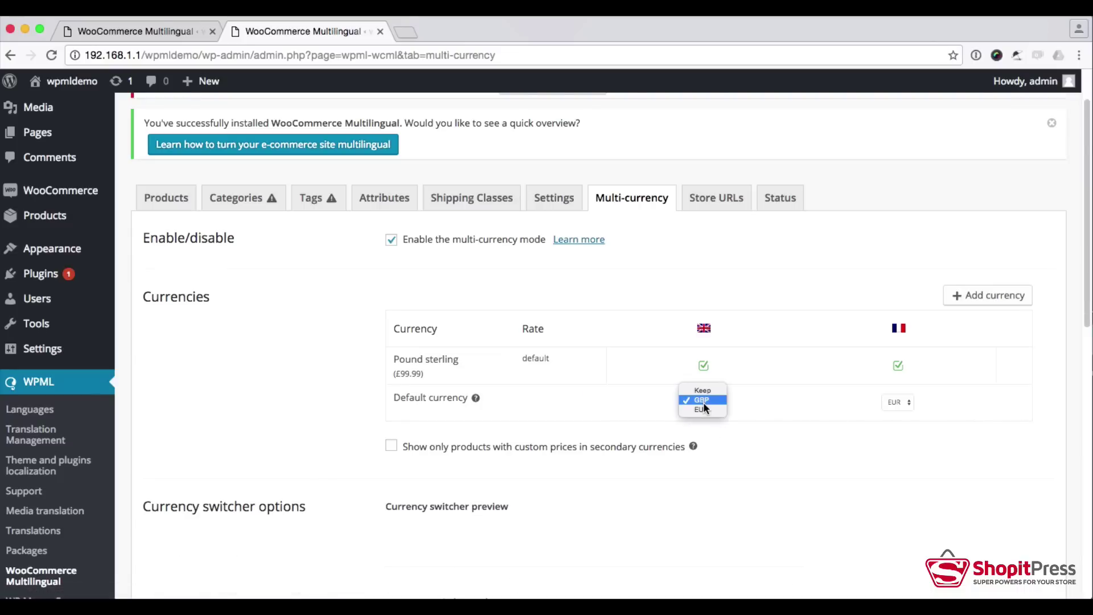
Step: Set both the English and French default currencies to Keep and save the changes
left_click(707, 390)
left_click(899, 401)
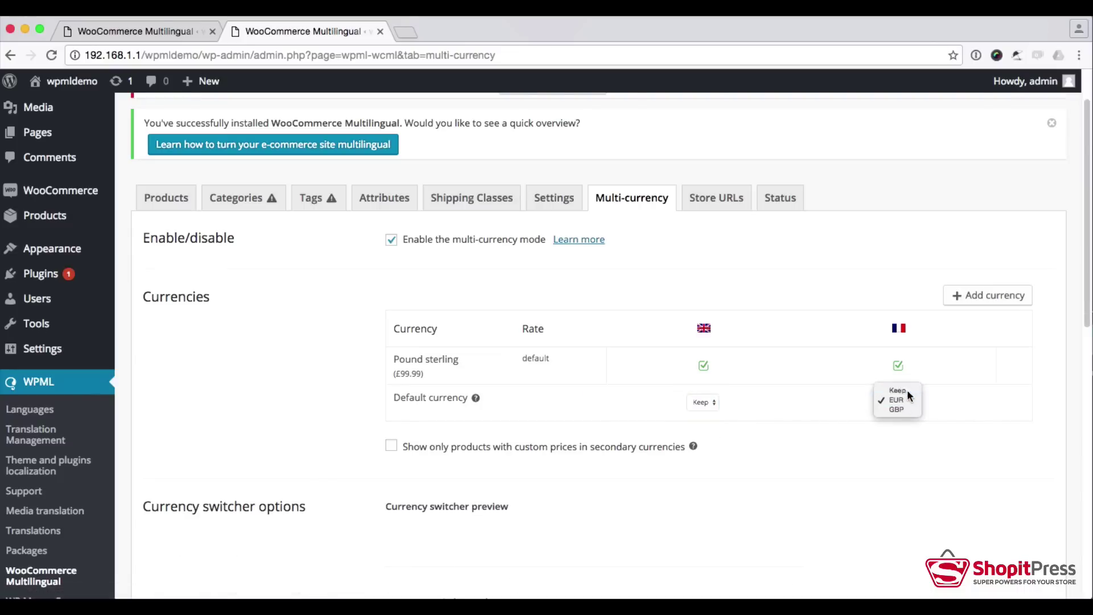
left_click(905, 390)
scroll(833, 450, "down", 5)
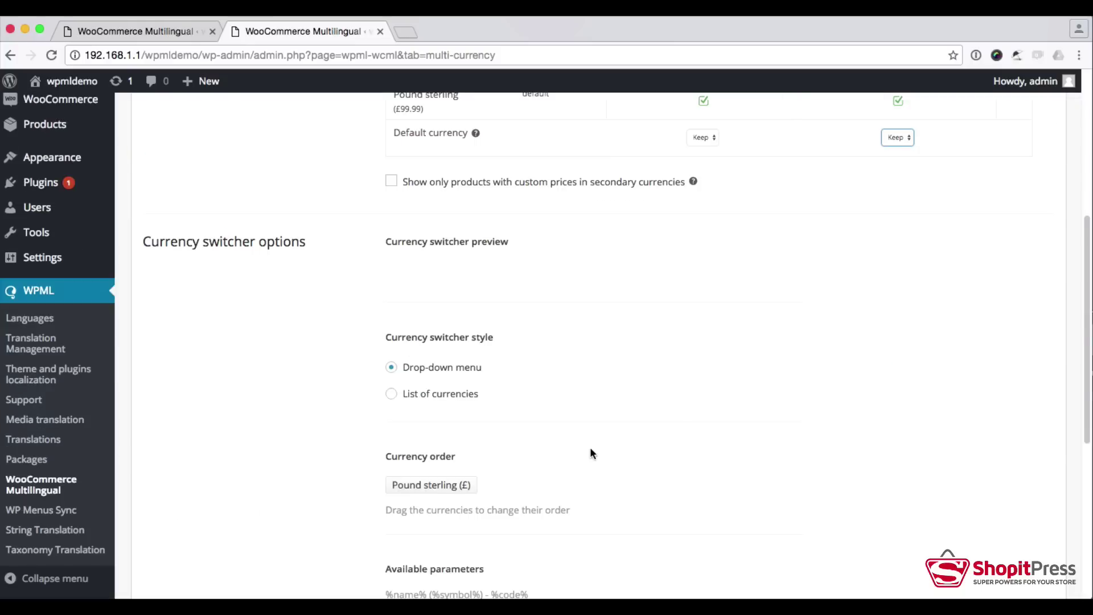
scroll(590, 454, "down", 5)
left_click(205, 541)
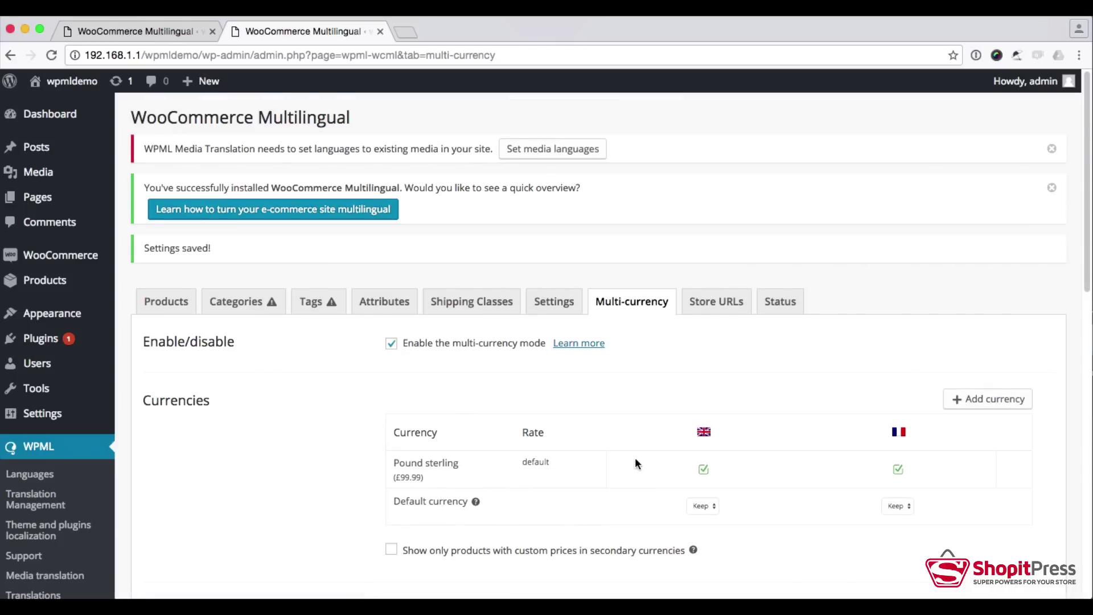
Step: Review the saved currency settings, then bring up link options for the Products menu item
scroll(635, 463, "down", 1)
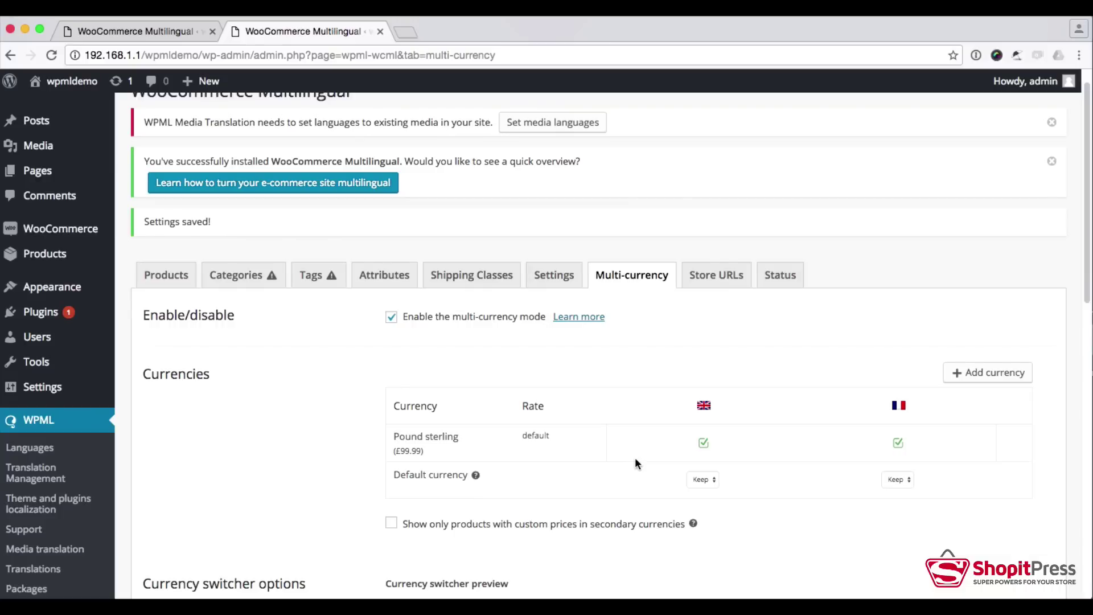
scroll(635, 463, "down", 1)
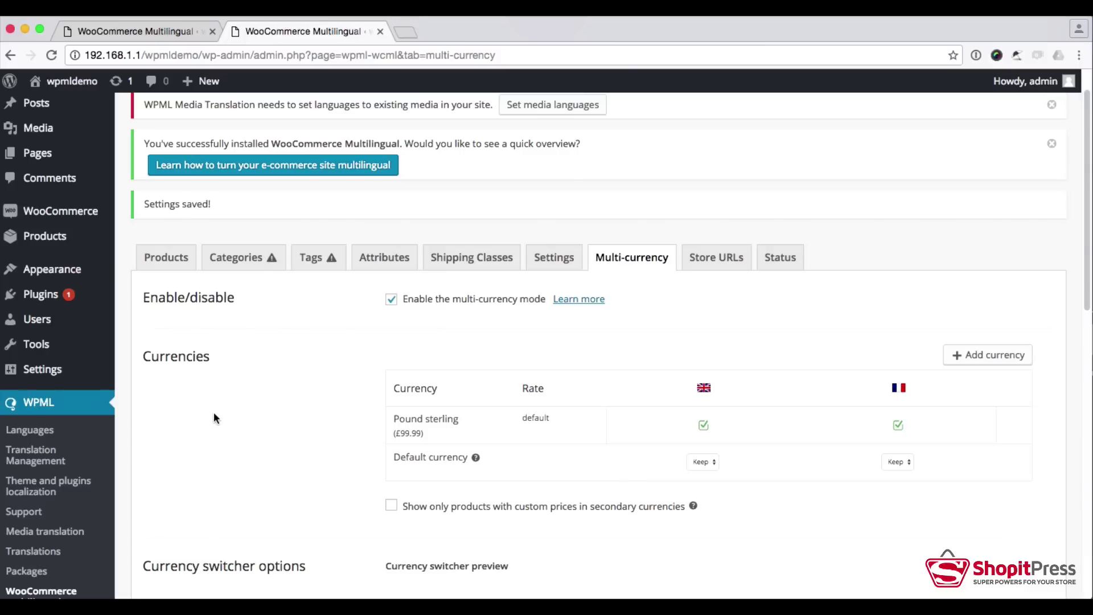
scroll(689, 425, "up", 1)
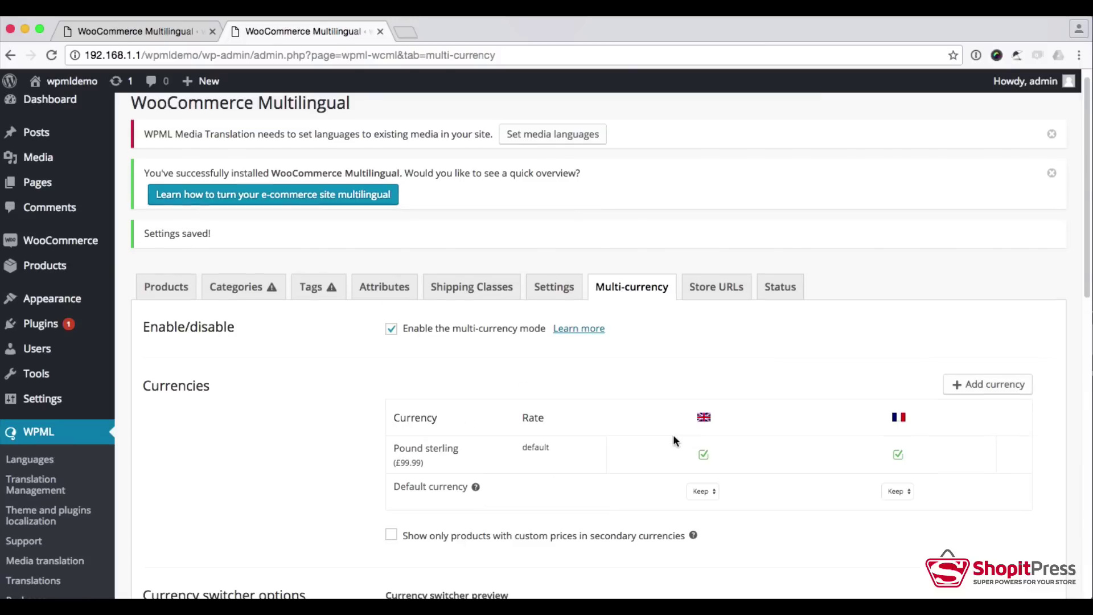
mouse_move(68, 276)
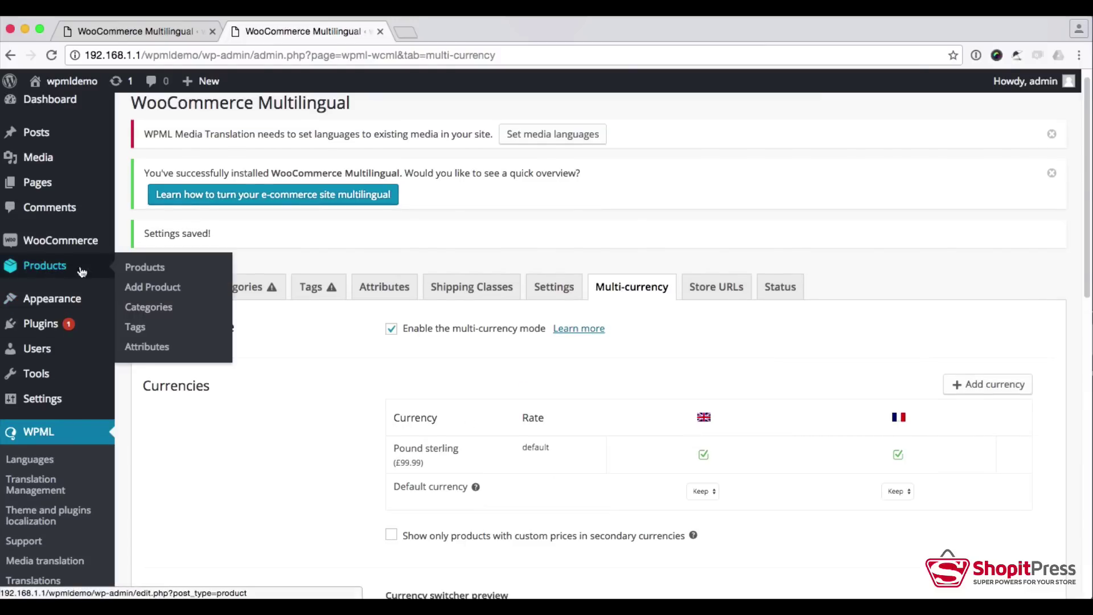
right_click(142, 266)
Step: Open Products in a new tab and open the English Toy product's edit page
left_click(171, 273)
left_click(430, 31)
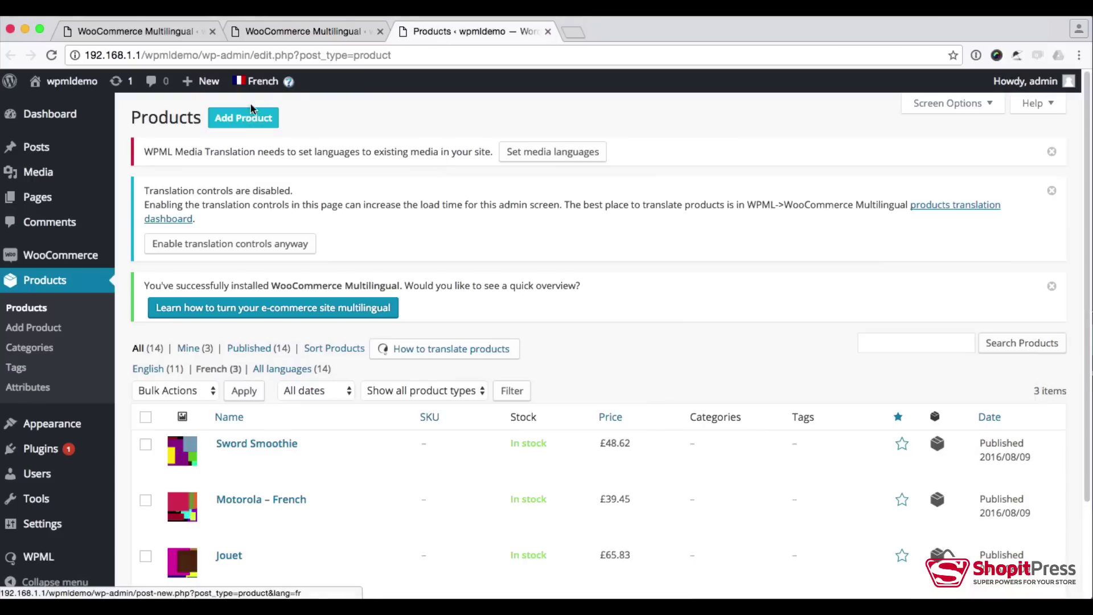
scroll(351, 260, "down", 1)
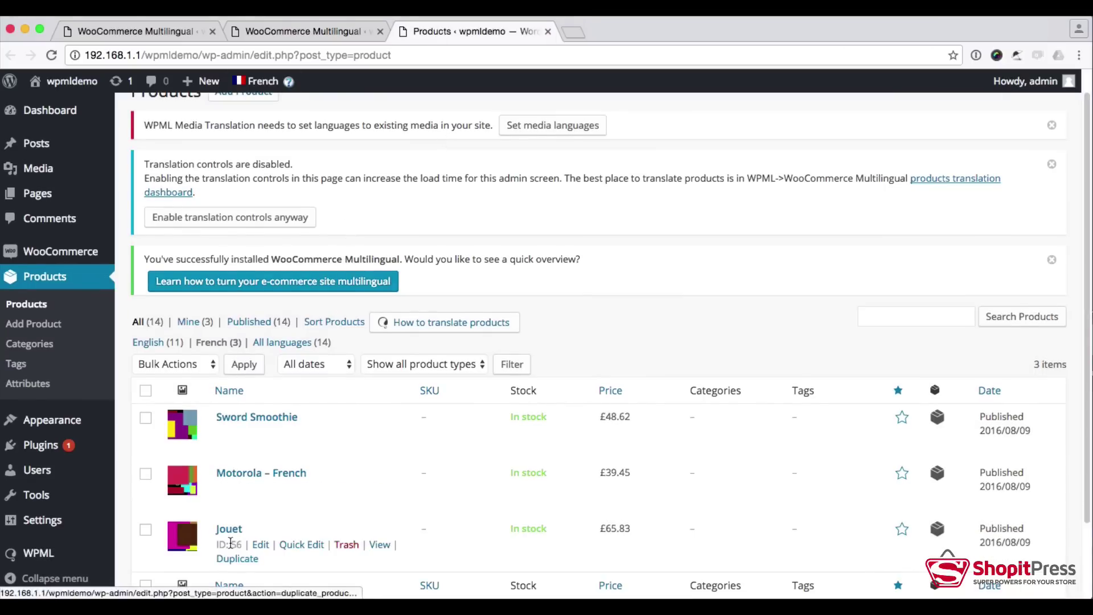
left_click(261, 544)
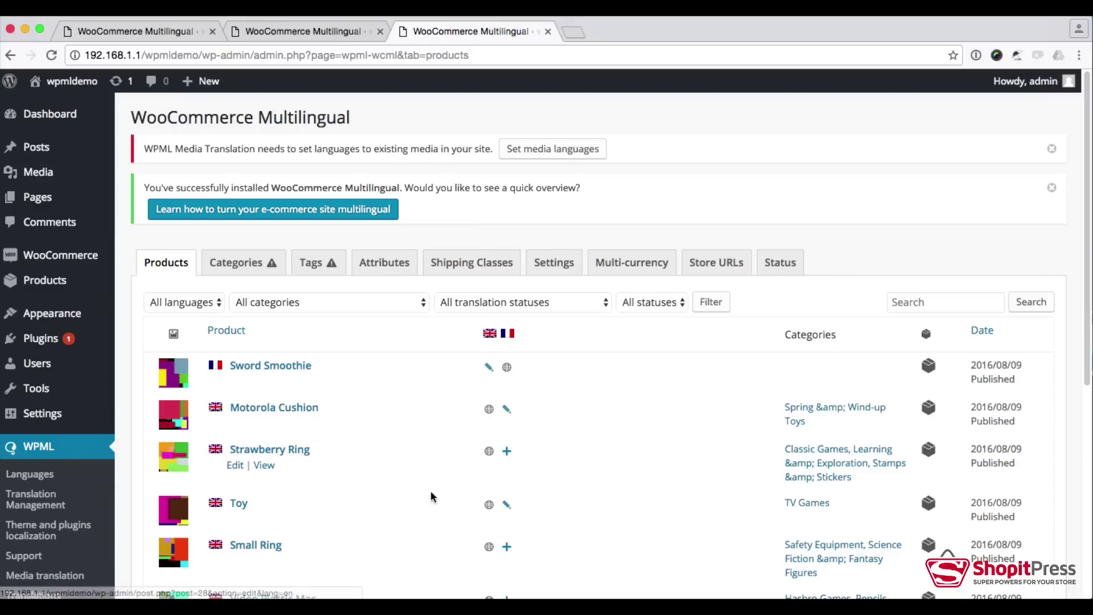
left_click(238, 504)
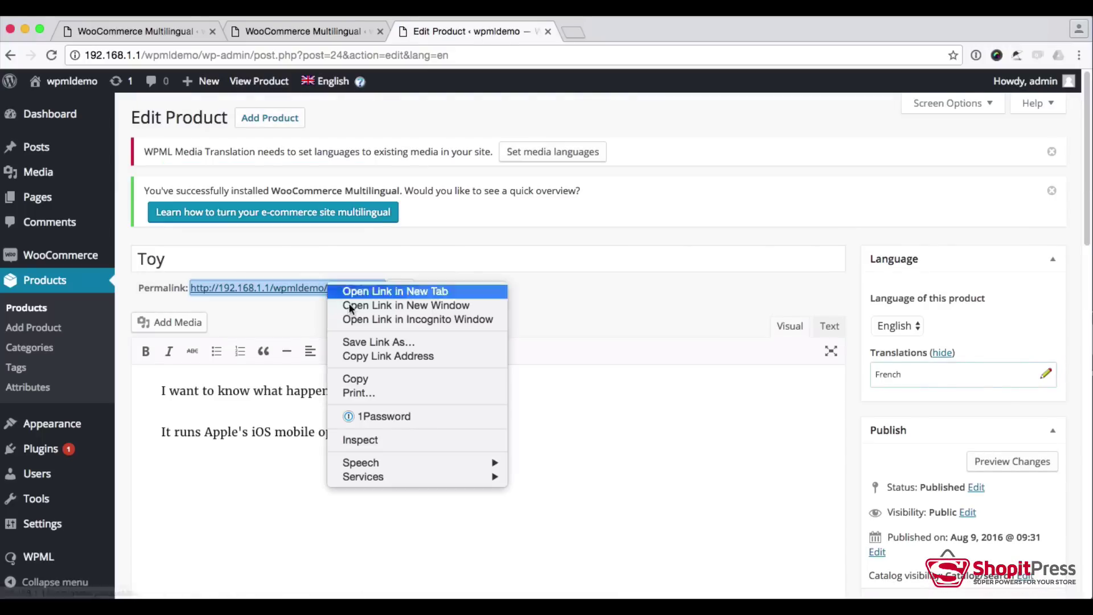
Step: Copy the Toy product's permalink and bring Firefox to the front
right_click(328, 286)
left_click(376, 376)
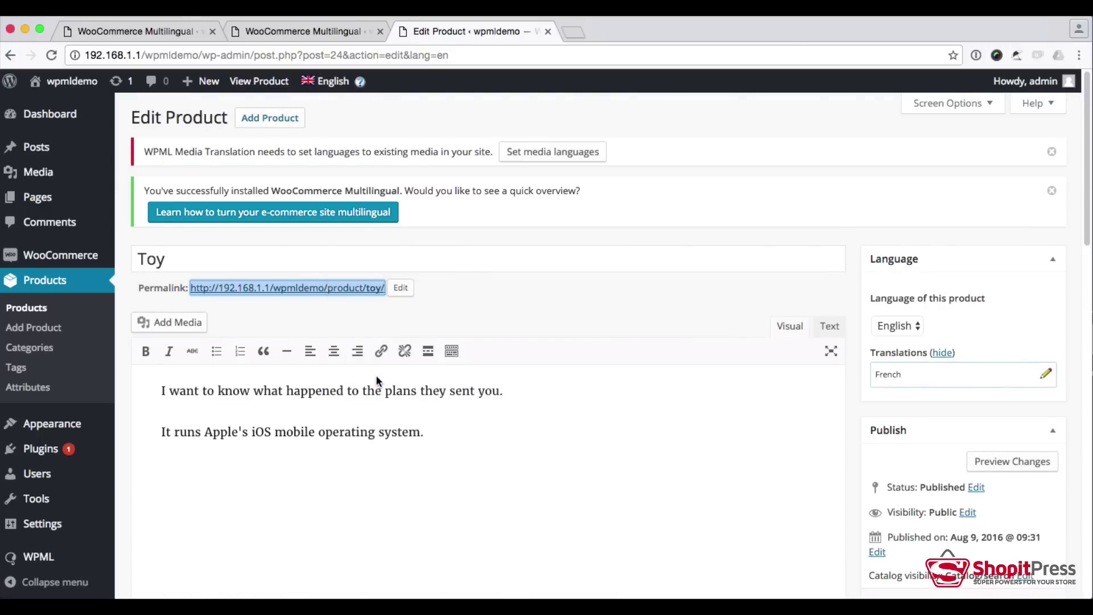
key("super+Tab")
left_click(377, 382)
Step: Load the Toy product page from the copied permalink and check its £65.83 price
left_click(281, 63)
key("super+v")
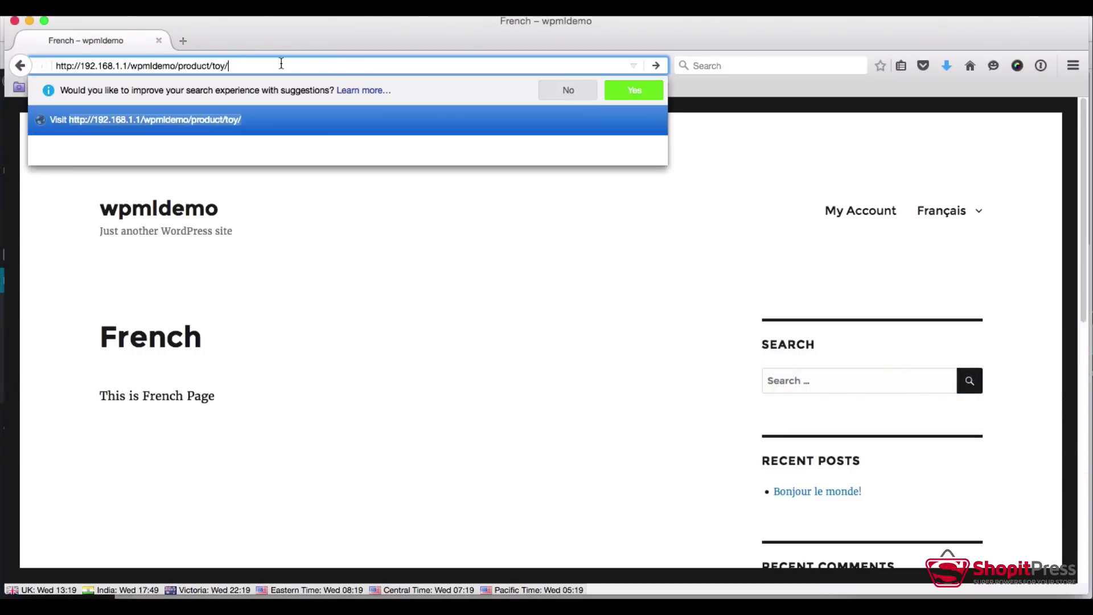
key("Return")
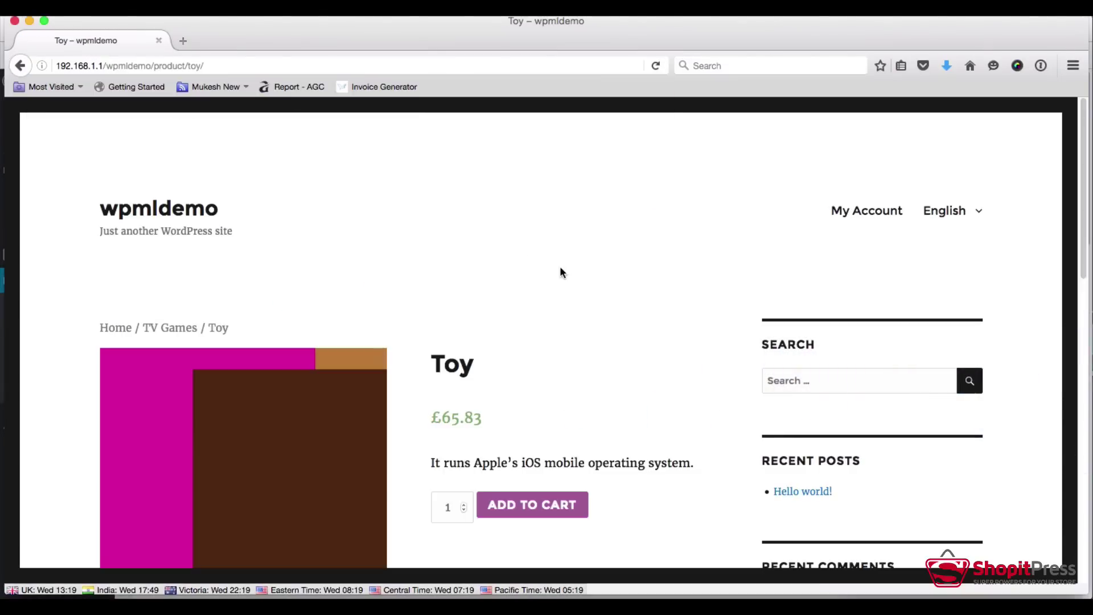
scroll(559, 267, "down", 3)
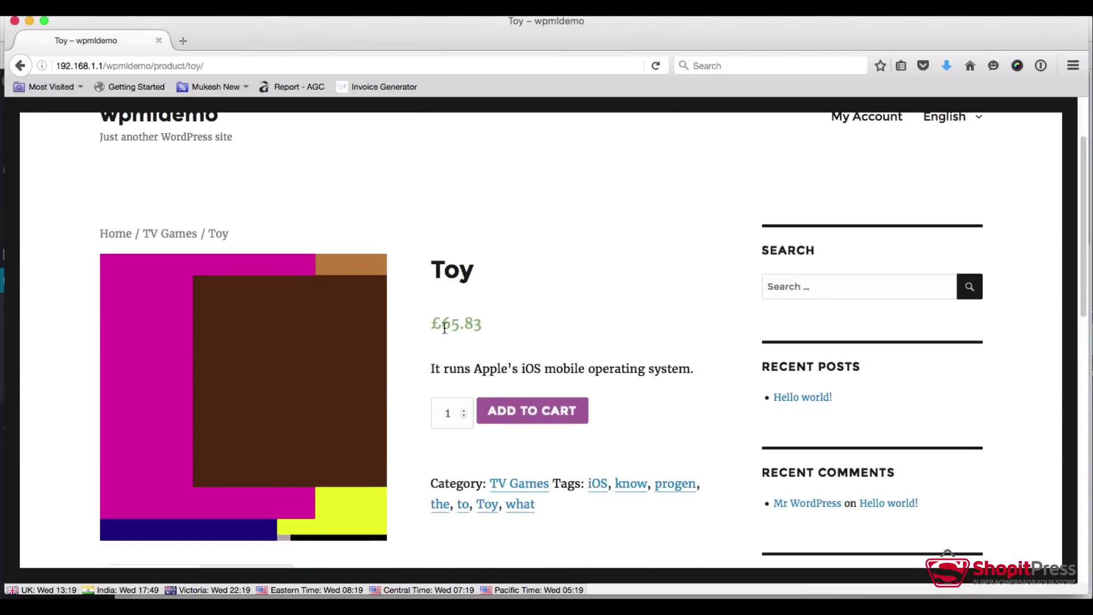
left_click_drag(442, 328, 477, 328)
scroll(528, 324, "down", 1)
scroll(528, 324, "up", 4)
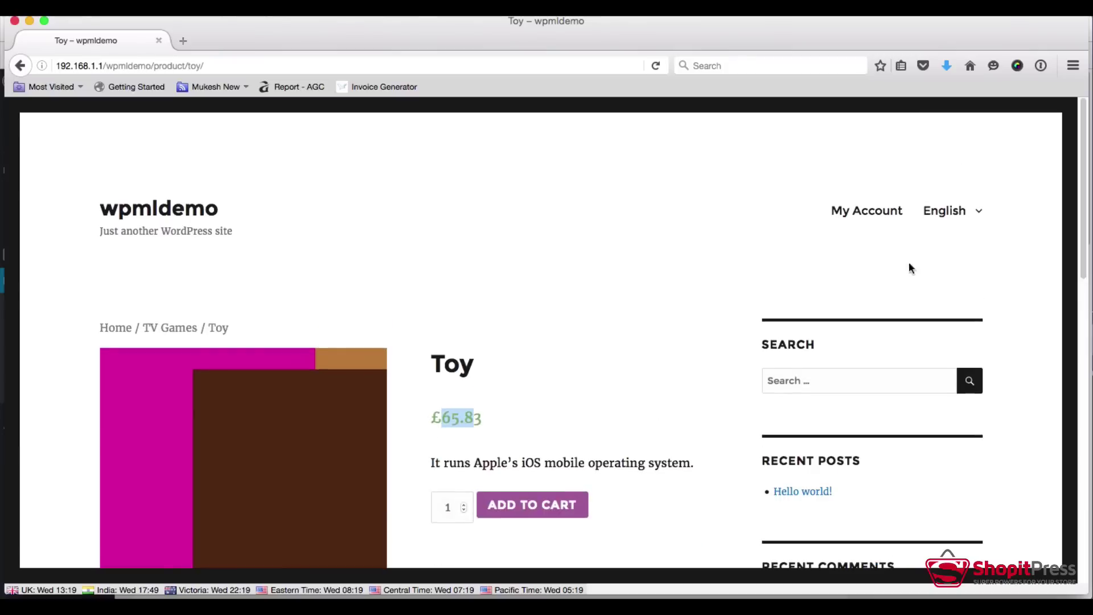
Step: Switch the storefront to Français and confirm the Jouet page also shows £65.83
mouse_move(953, 222)
left_click(950, 241)
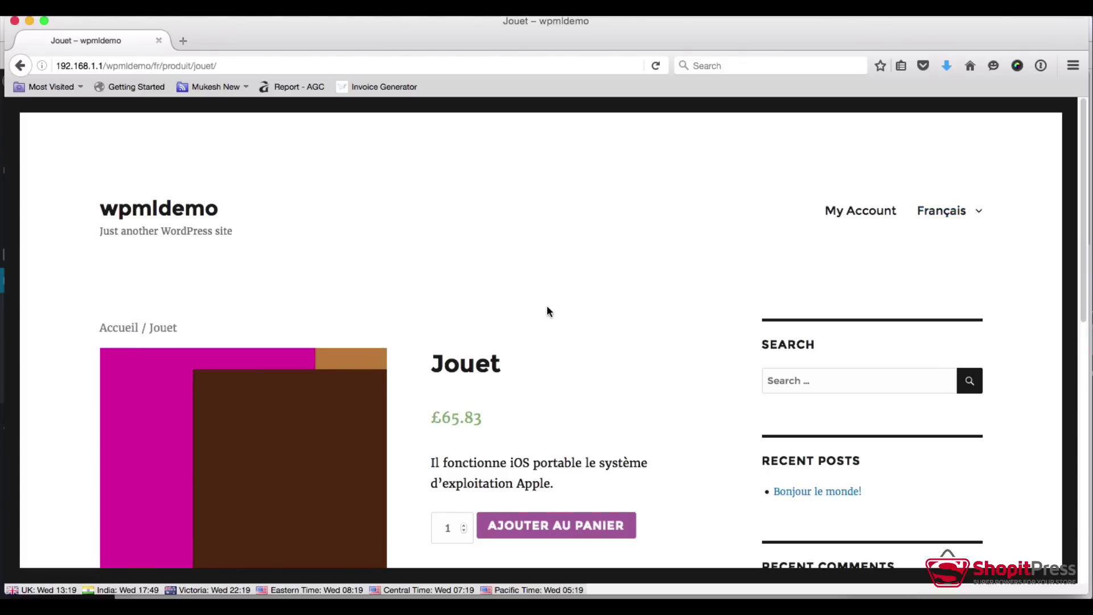
scroll(526, 400, "down", 2)
triple_click(499, 399)
scroll(359, 207, "down", 3)
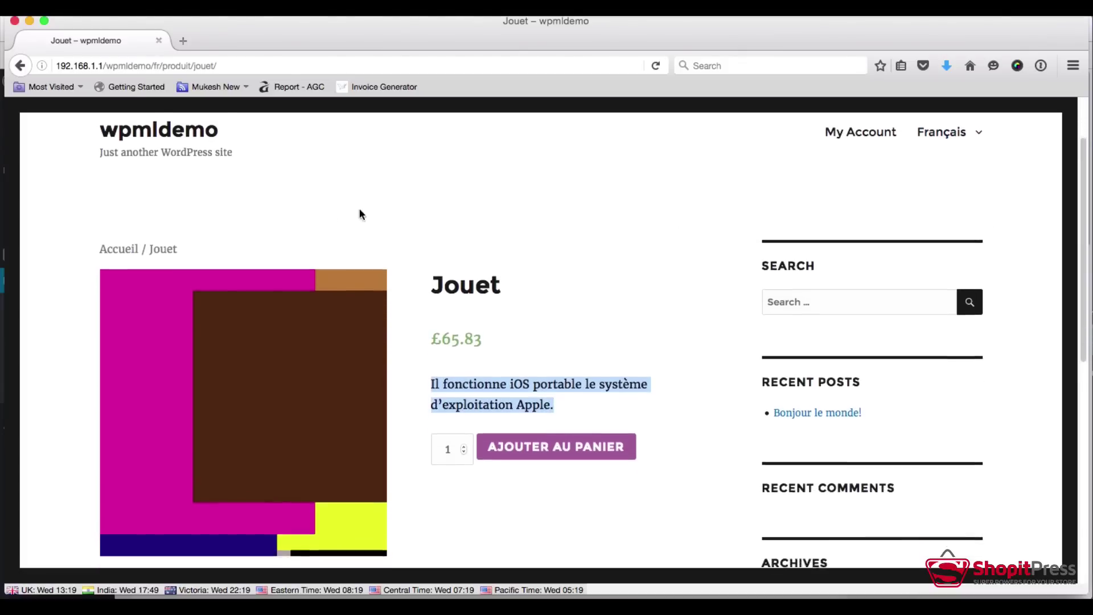
scroll(523, 232, "up", 1)
scroll(594, 230, "up", 2)
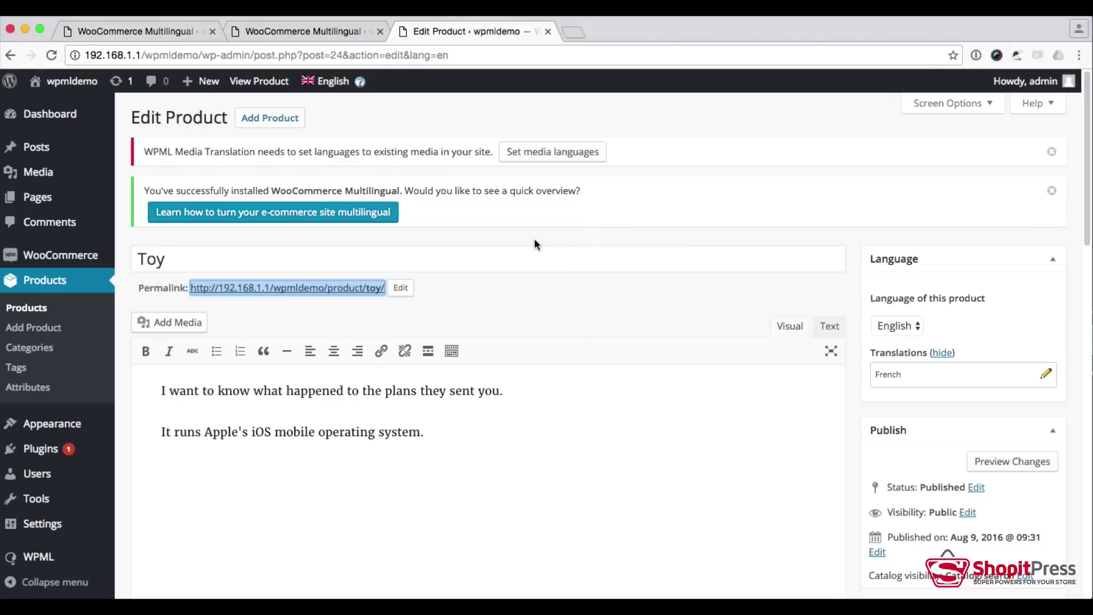
Step: From the Products list, open Small Ring's edit page in a new tab
left_click(61, 282)
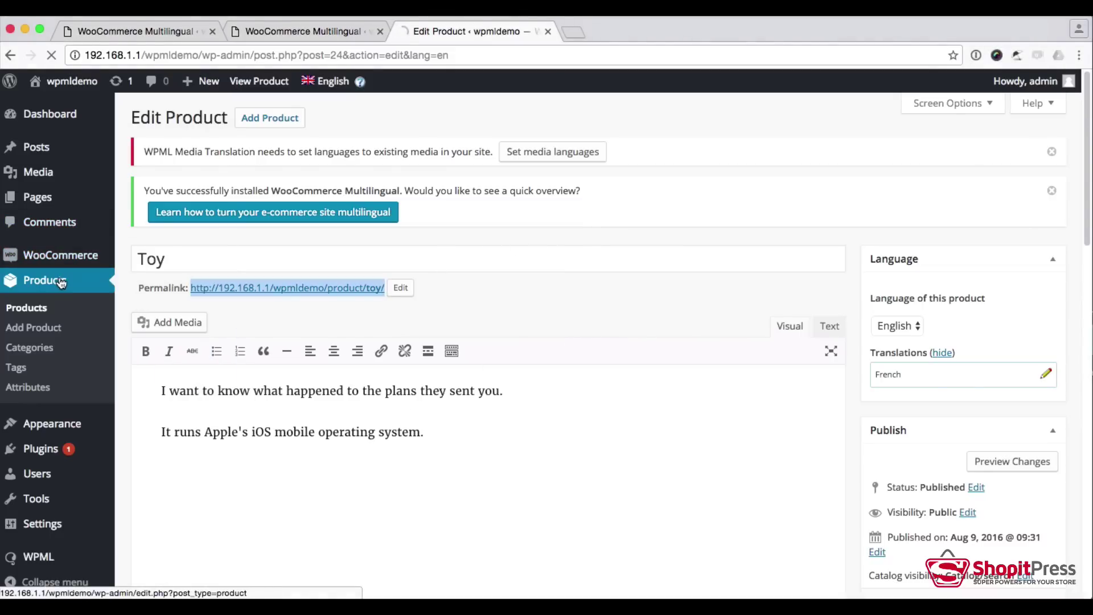
scroll(492, 296, "down", 6)
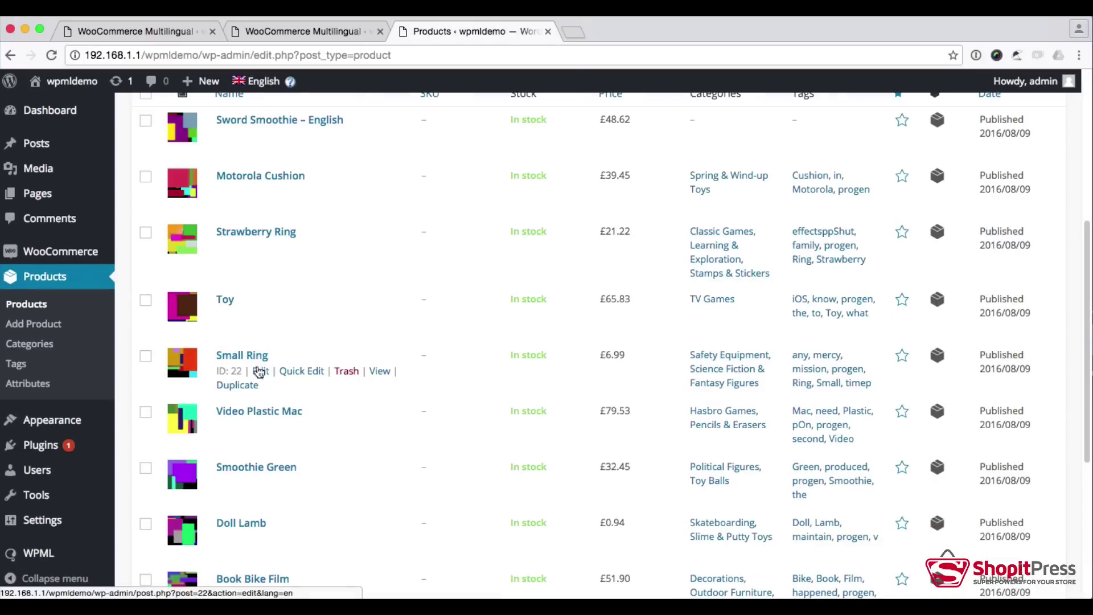
right_click(249, 361)
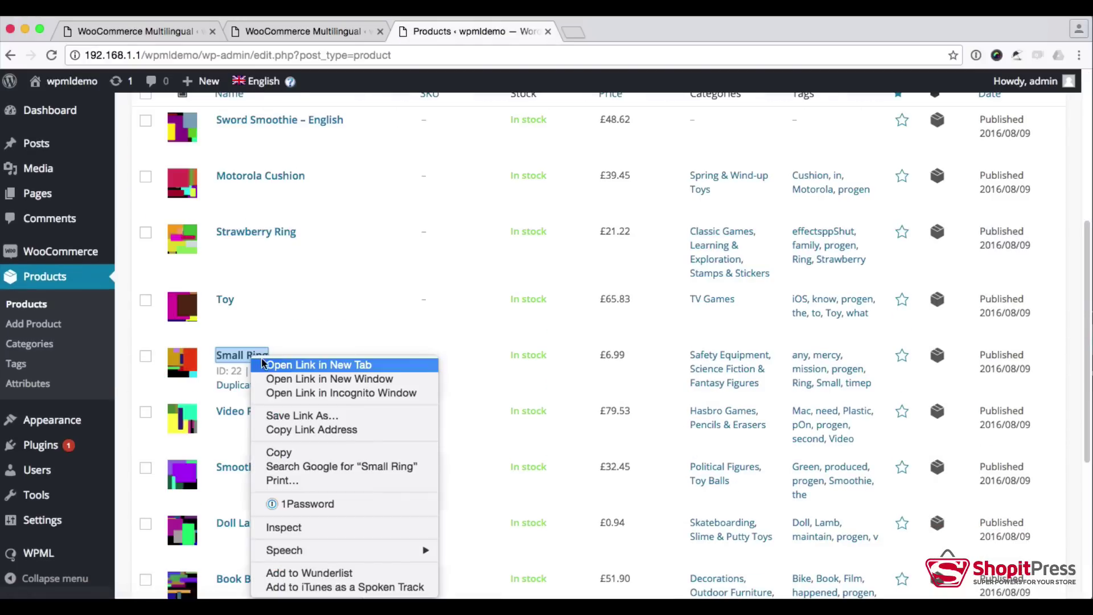
left_click(285, 365)
left_click(582, 34)
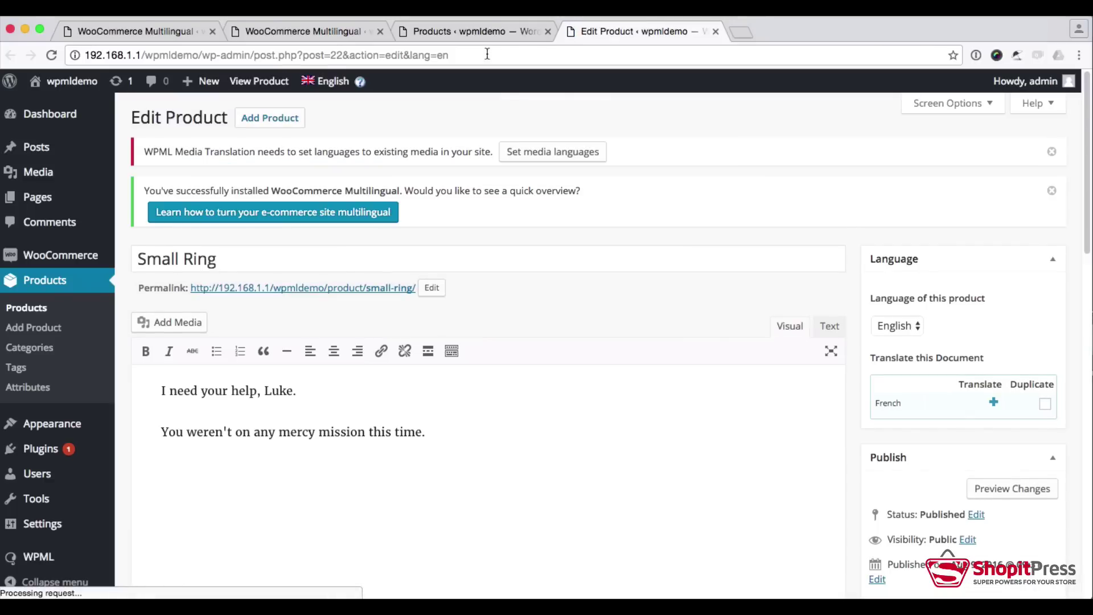
Step: Copy the Small Ring permalink and select the address bar in the storefront browser
right_click(332, 288)
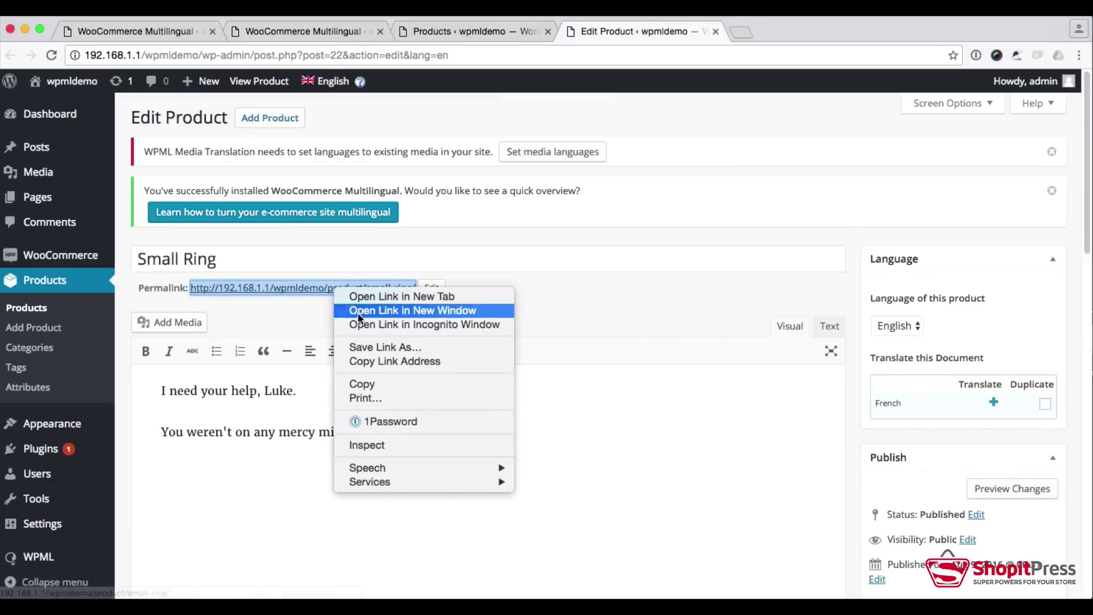
left_click(362, 383)
key("super+Tab")
left_click(426, 63)
Step: Paste the Small Ring permalink, load the English product page and confirm the £6.99 price
key("super+v")
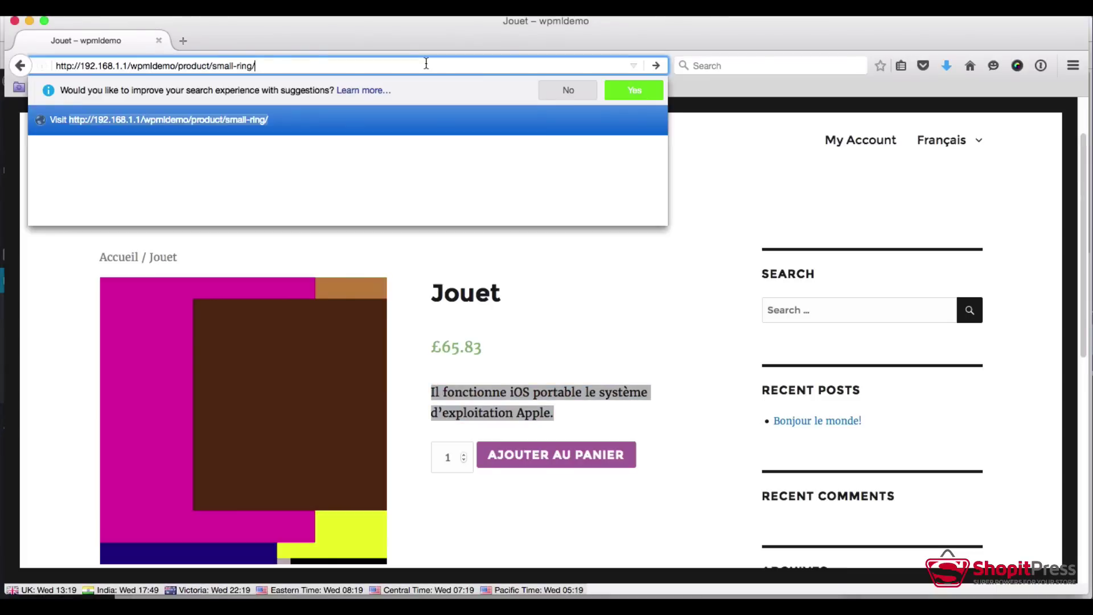
key("Return")
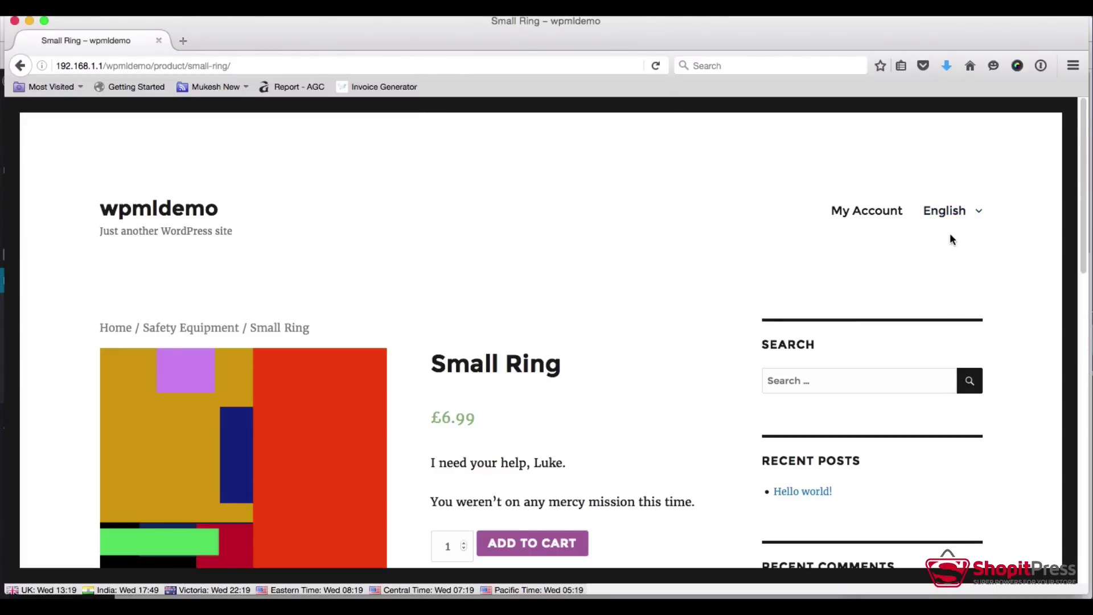
scroll(519, 231, "down", 3)
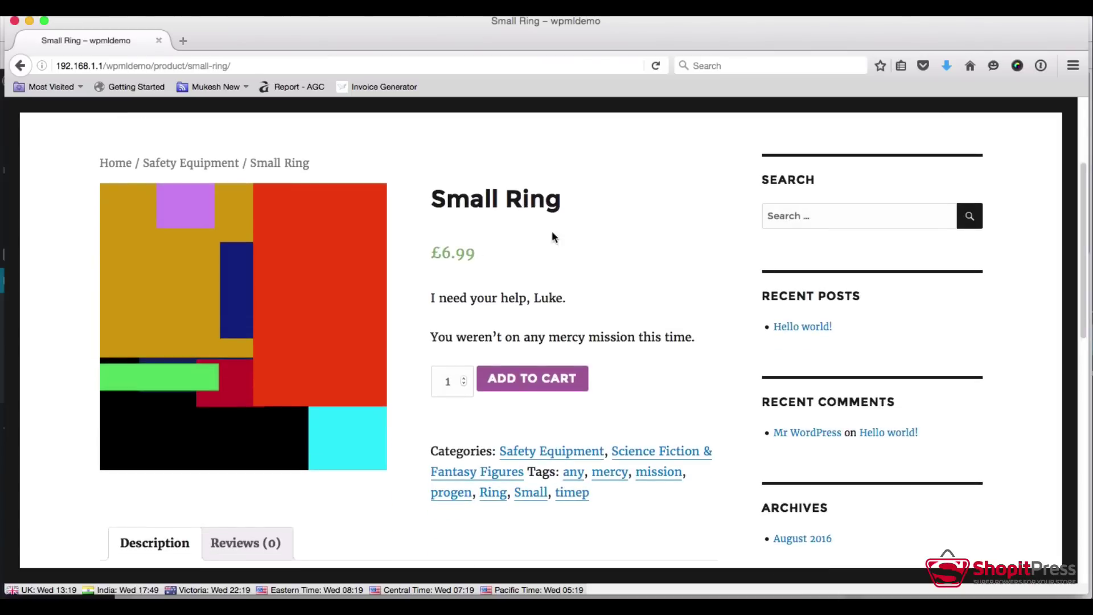
scroll(545, 249, "up", 2)
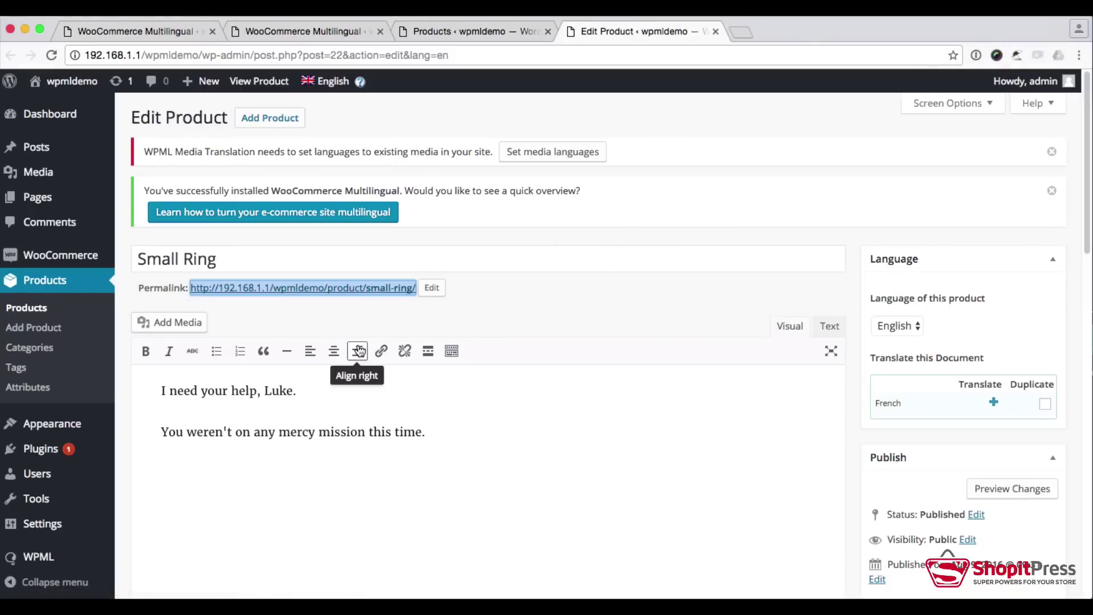
Step: Start a French translation of Small Ring from the Language box's French + button
left_click(994, 405)
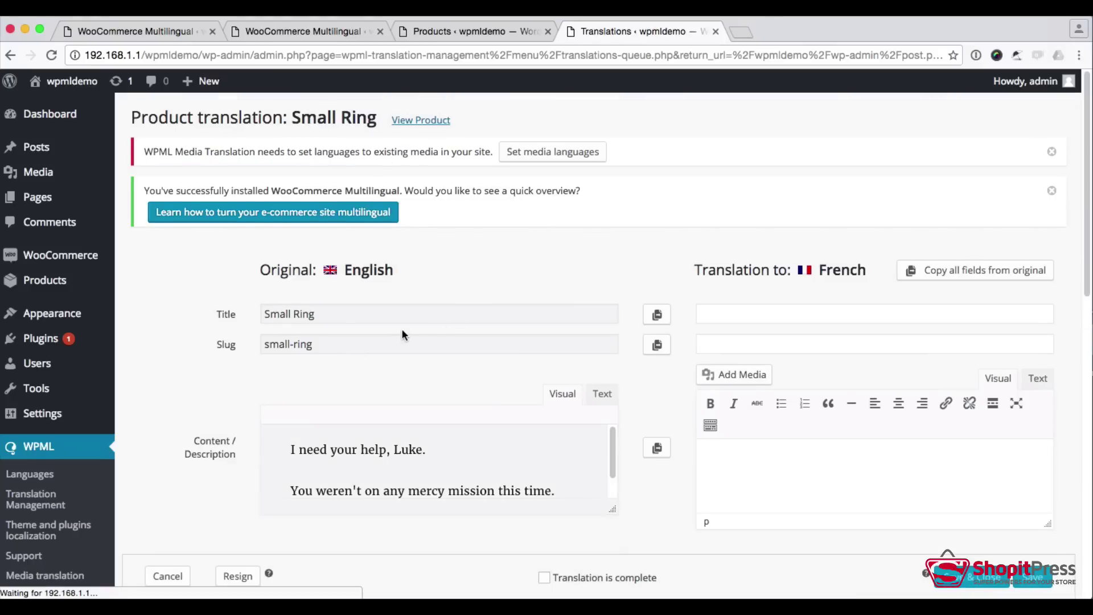
Step: Enter French title, description 'Small Ring French' and excerpt, mark translation complete, and save
left_click(772, 293)
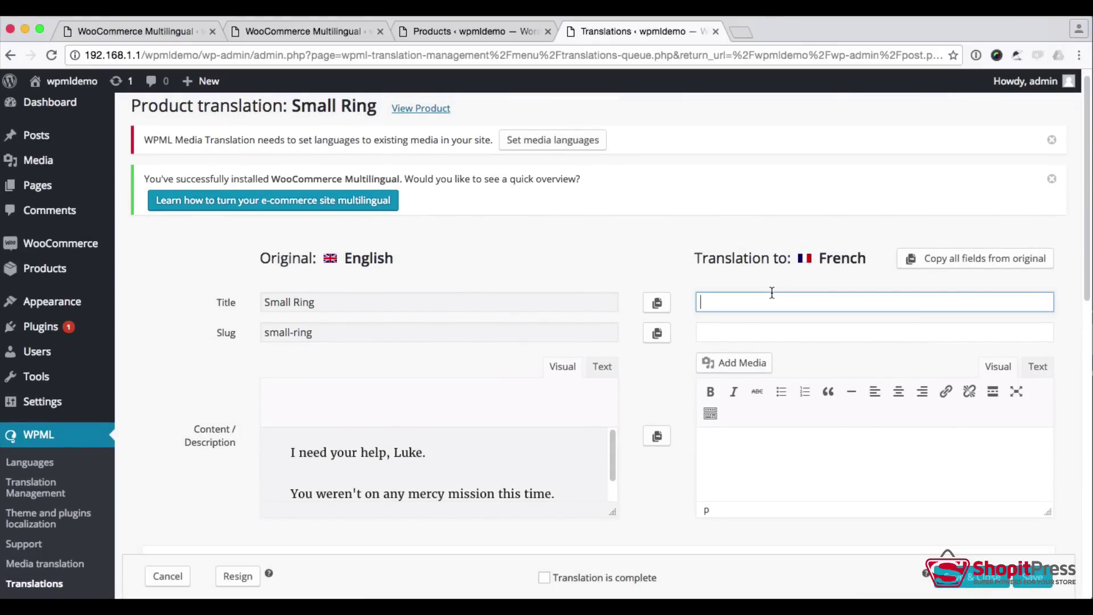
type("Small Ring French")
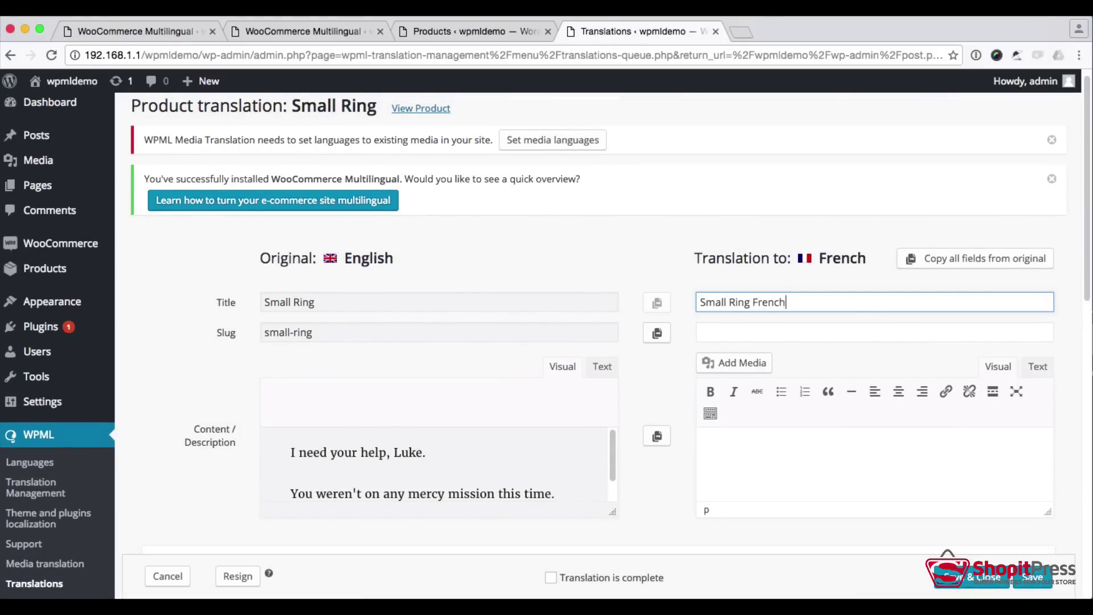
key("Tab")
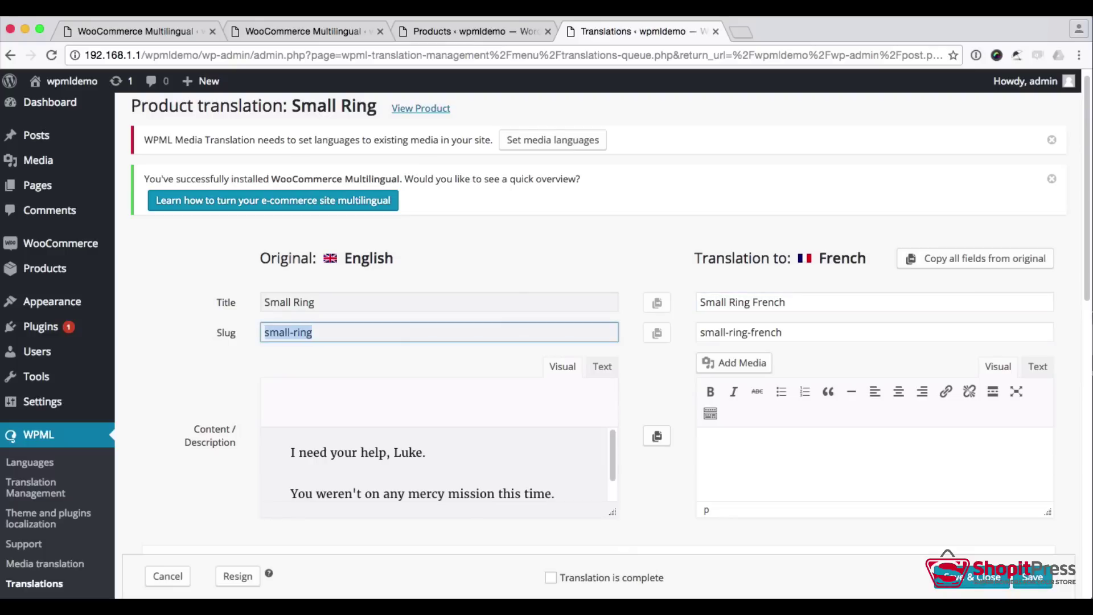
left_click(795, 449)
type("Small ")
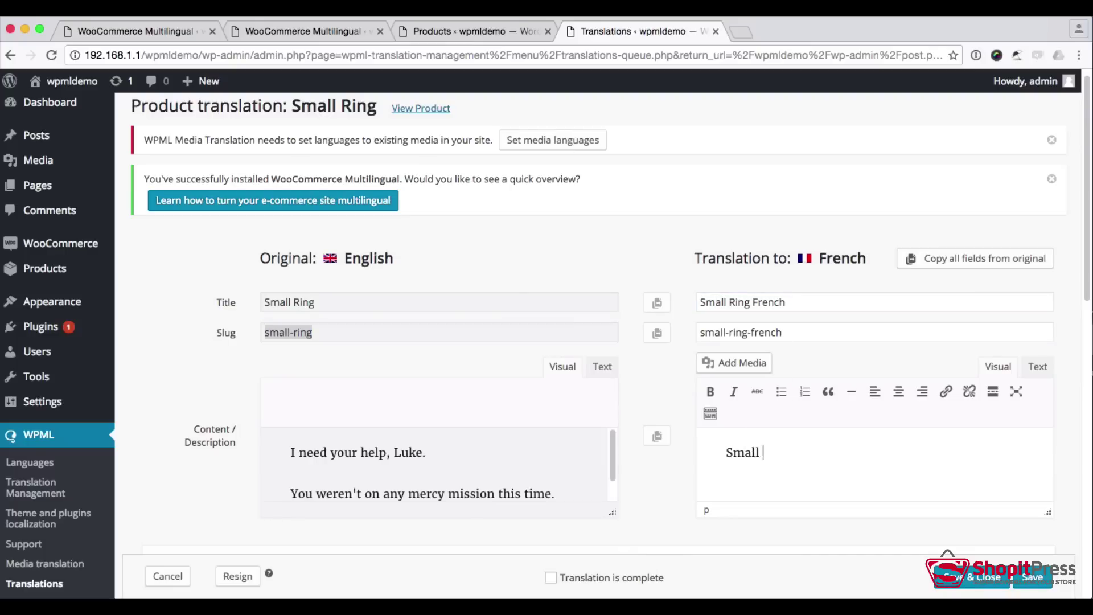
type("Ring French")
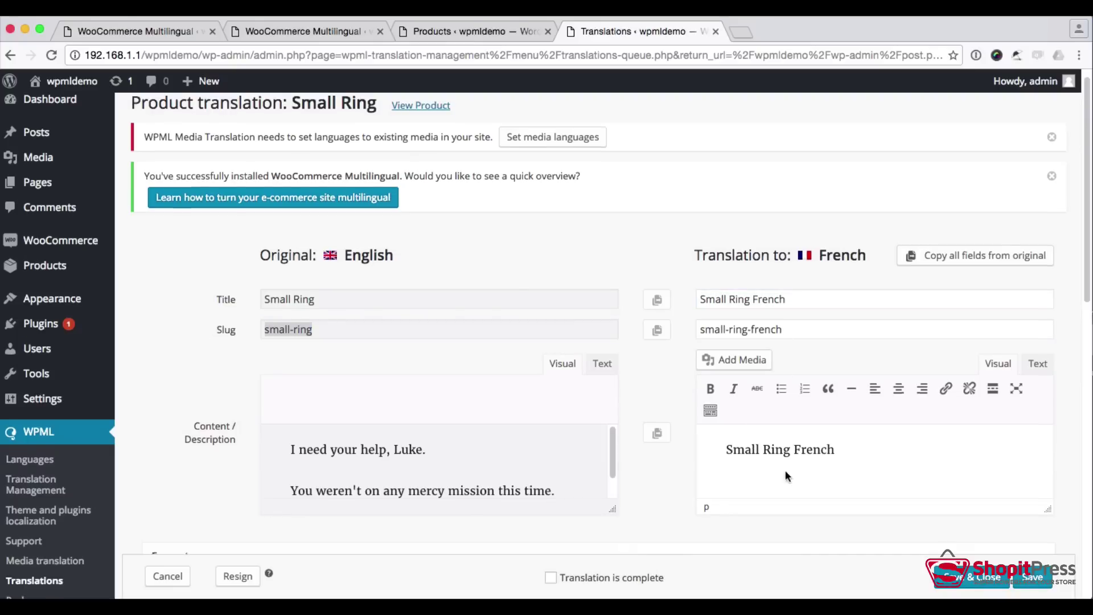
scroll(785, 476, "down", 5)
left_click(778, 436)
type("Sma")
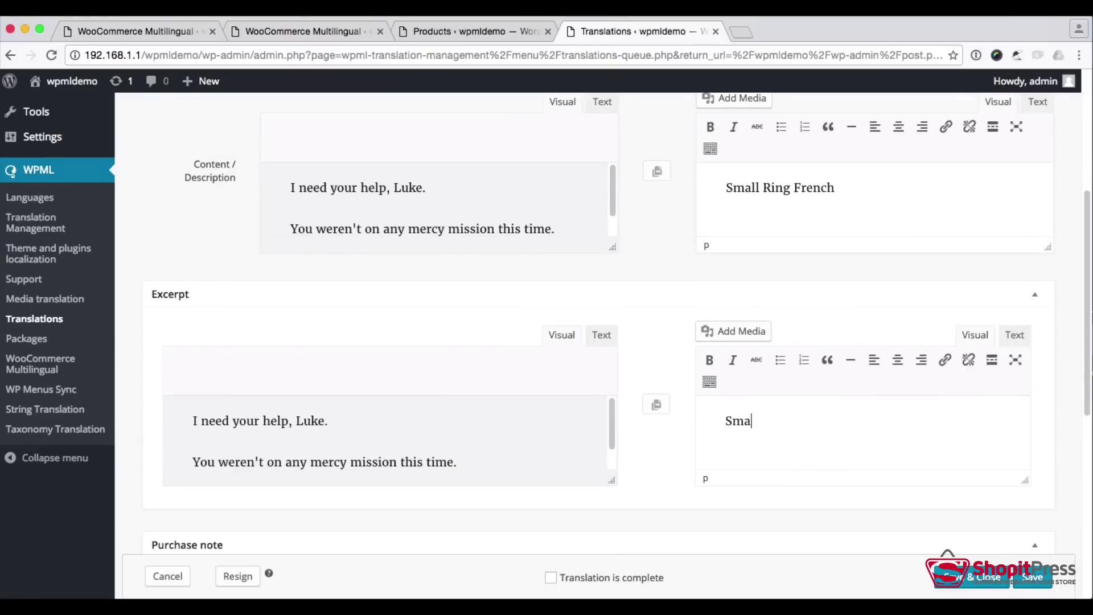
type("ll Ring French")
scroll(763, 438, "down", 6)
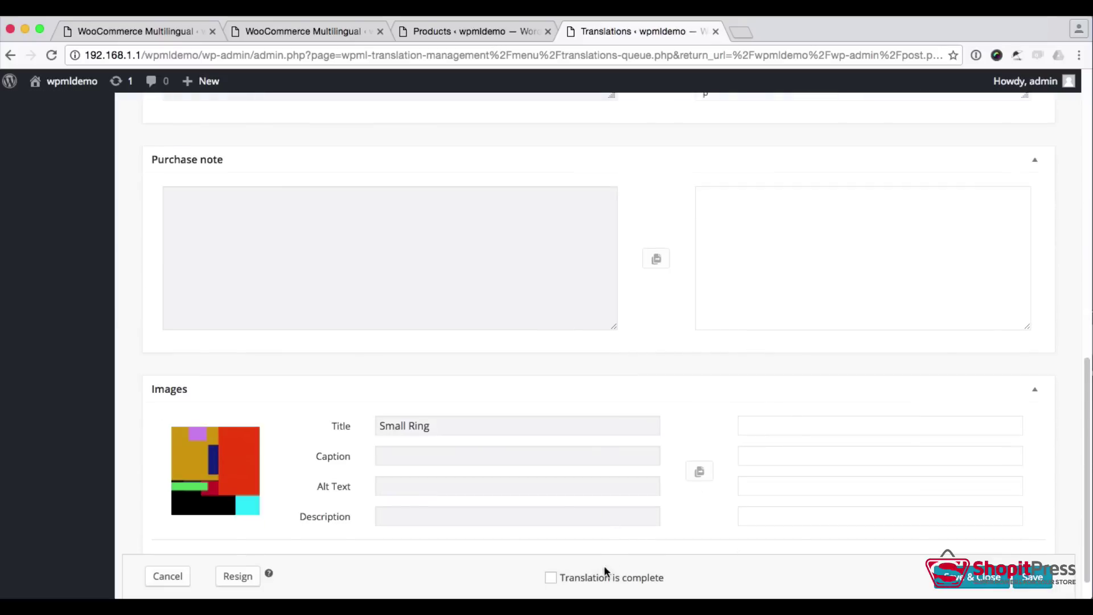
left_click(605, 580)
left_click(963, 585)
Step: Go to WPML > WooCommerce Multilingual Products, check Small Ring's French translation, then return to Firefox
scroll(217, 401, "down", 5)
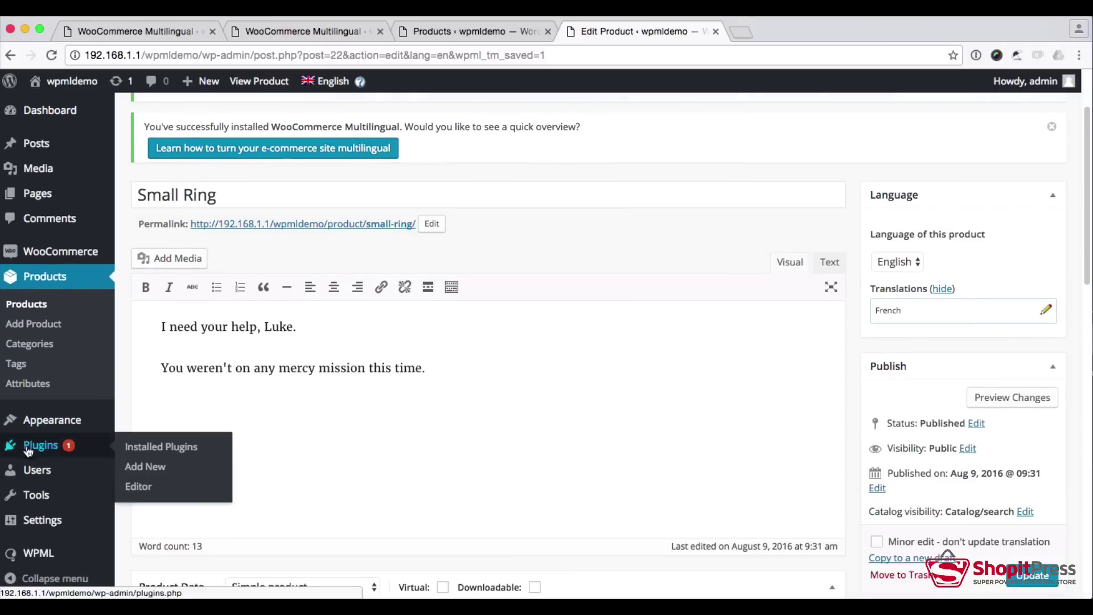
mouse_move(51, 553)
left_click(180, 493)
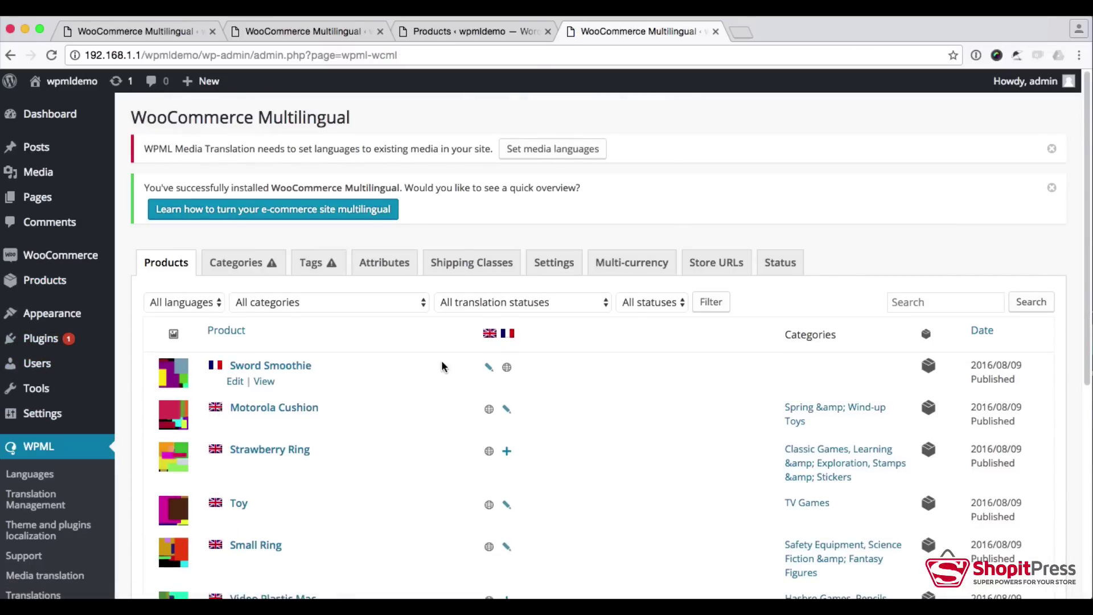
scroll(442, 364, "down", 3)
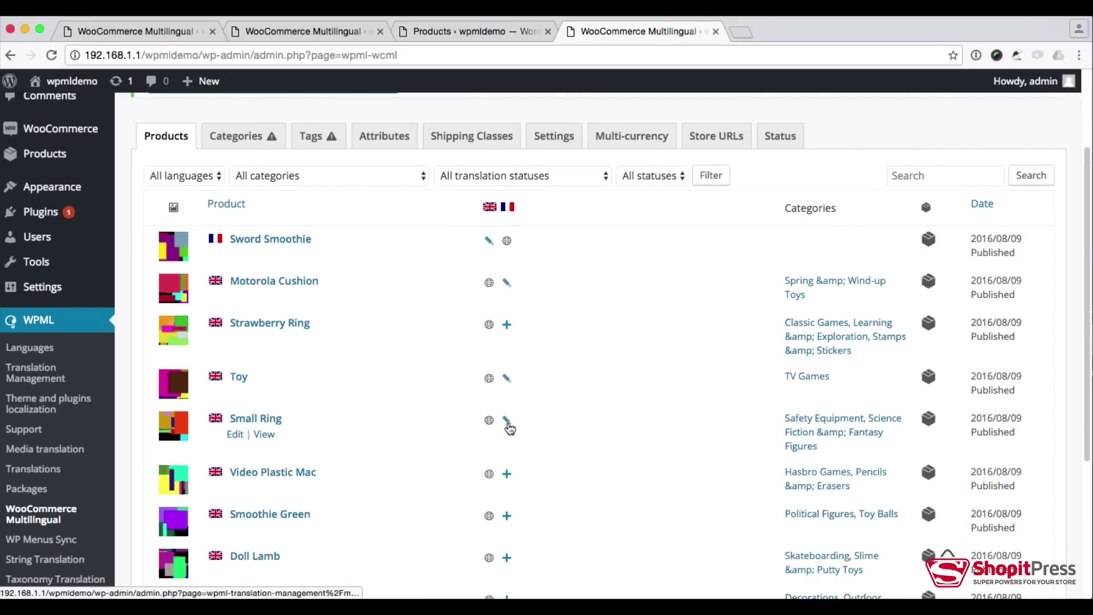
key("super+Tab")
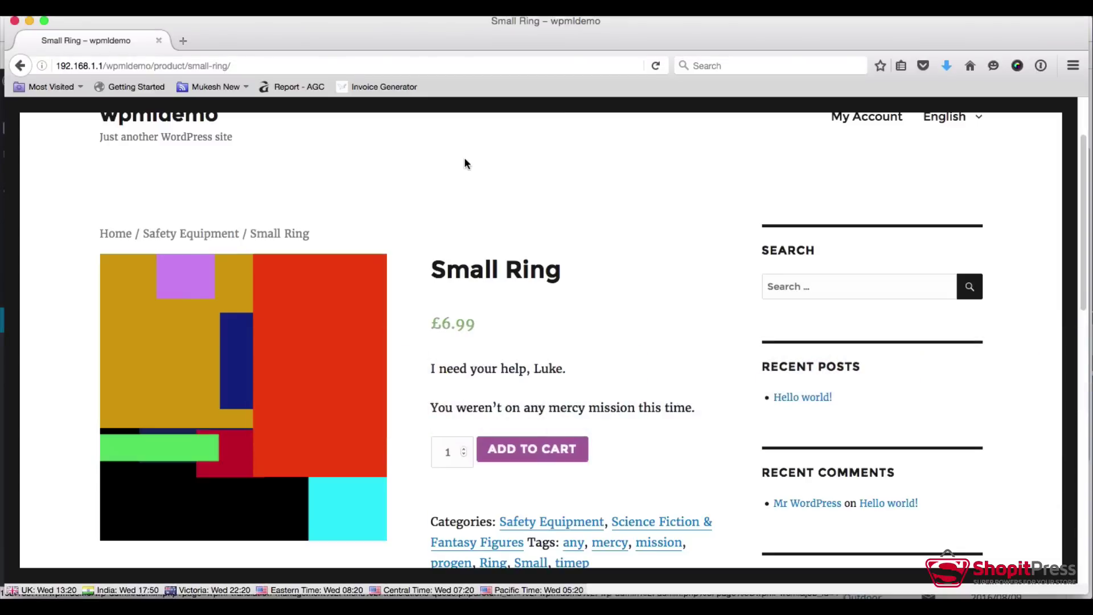
Step: Reload the Small Ring product page and switch it to French
left_click(657, 67)
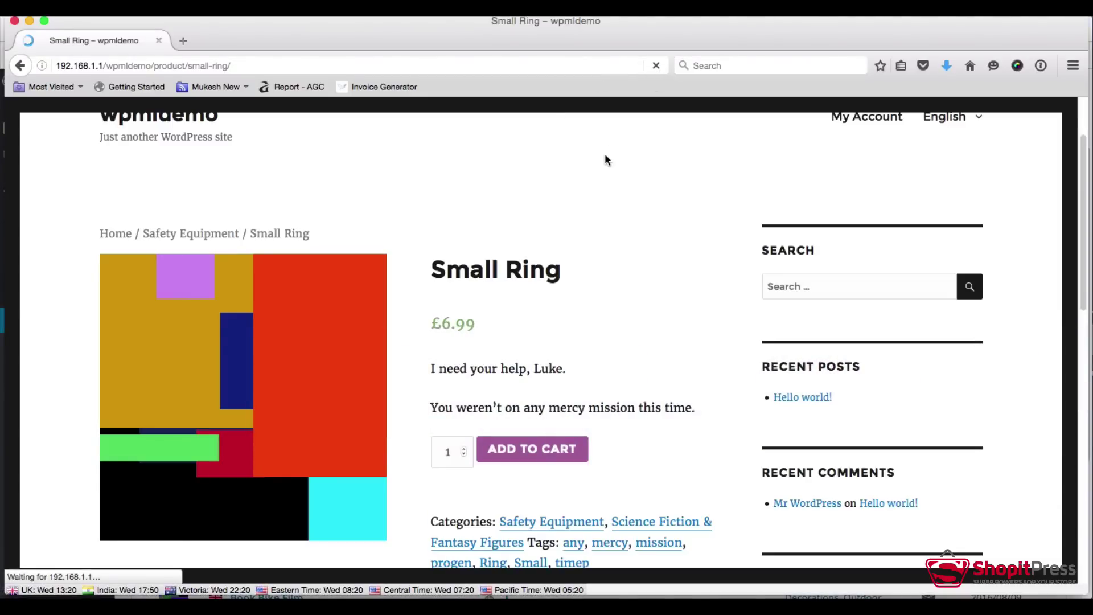
scroll(755, 234, "up", 2)
mouse_move(978, 178)
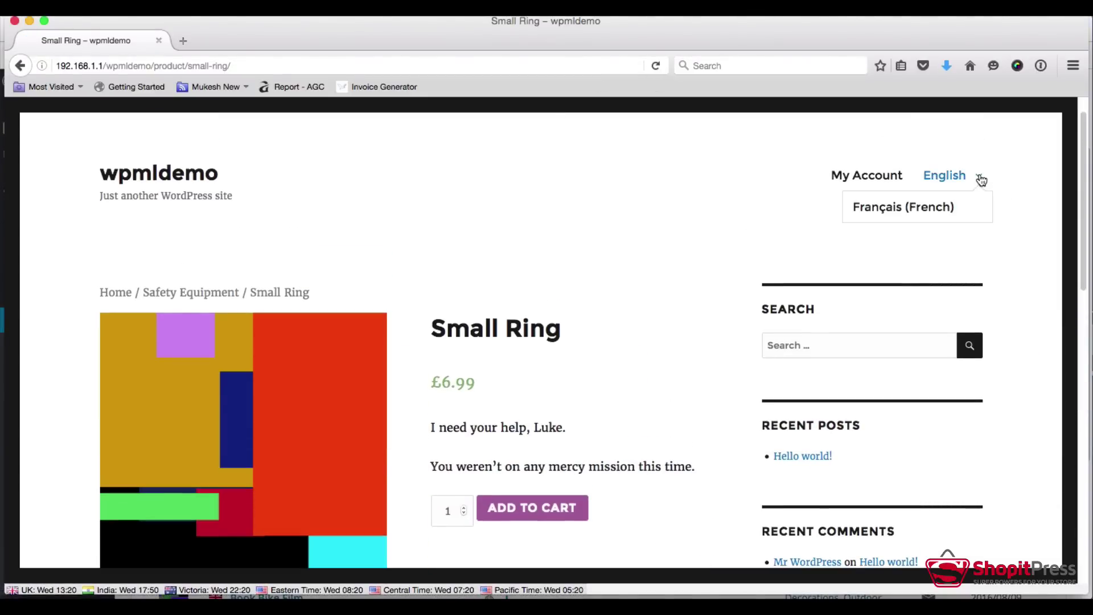
left_click(956, 205)
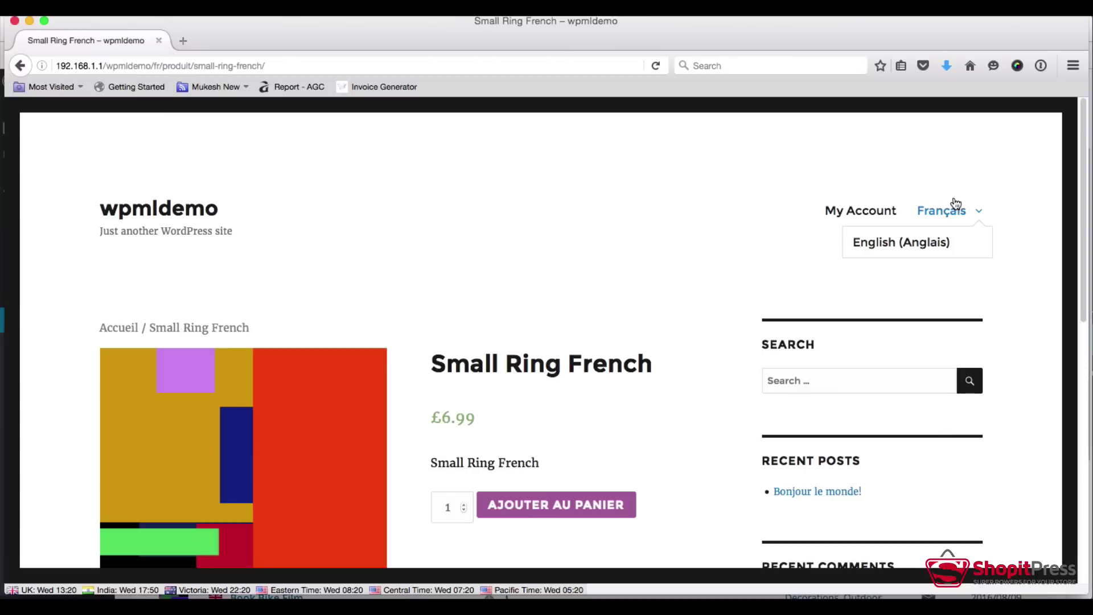
Step: Review the Small Ring French page's title, description and £6.99 price
scroll(568, 340, "down", 2)
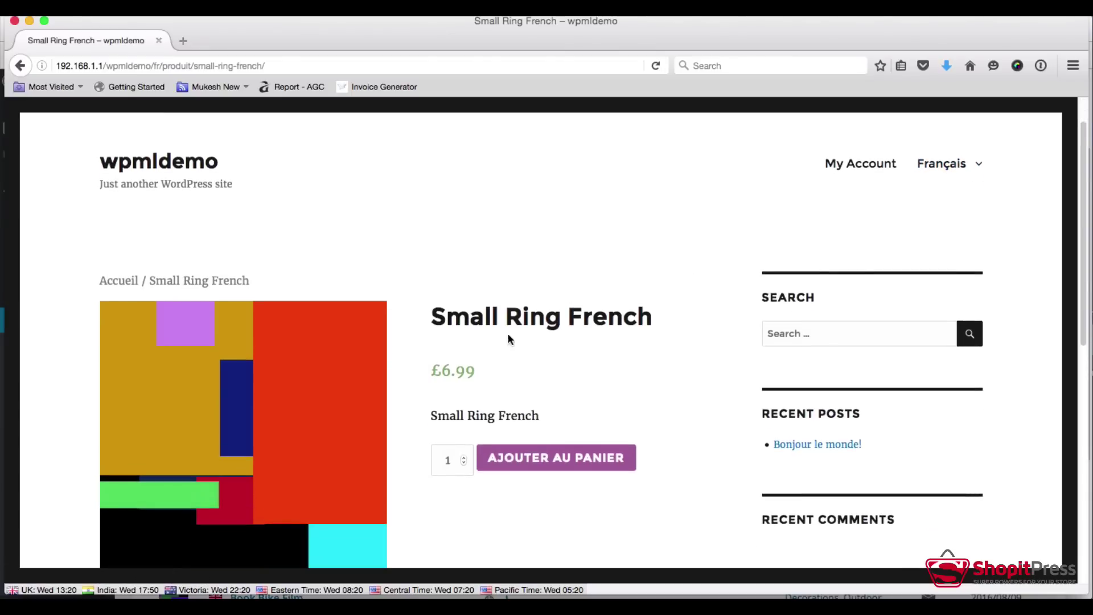
triple_click(487, 418)
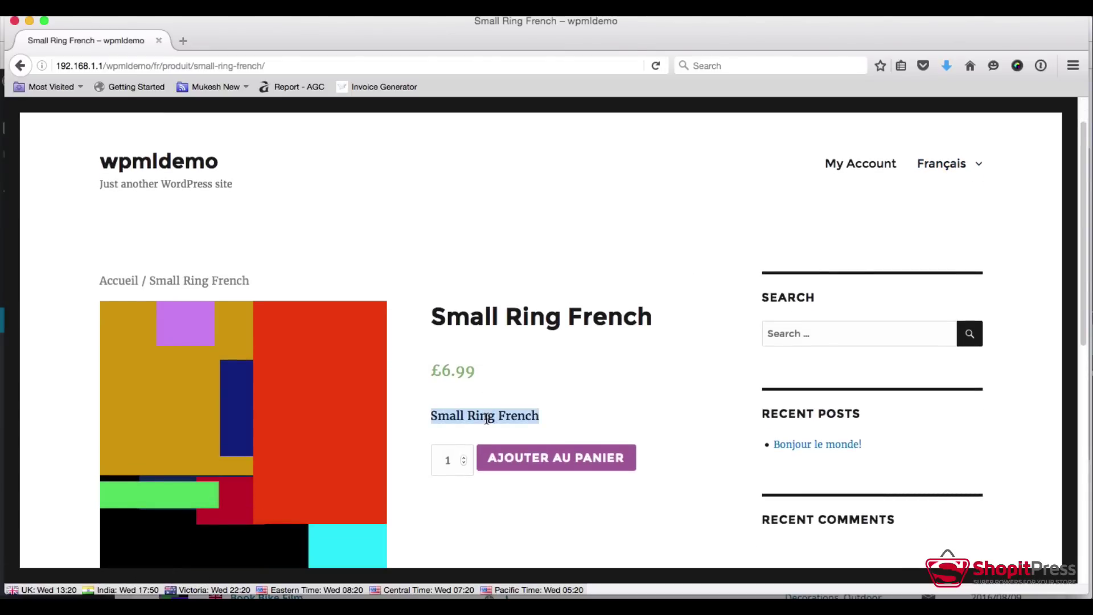
triple_click(483, 319)
scroll(626, 296, "down", 1)
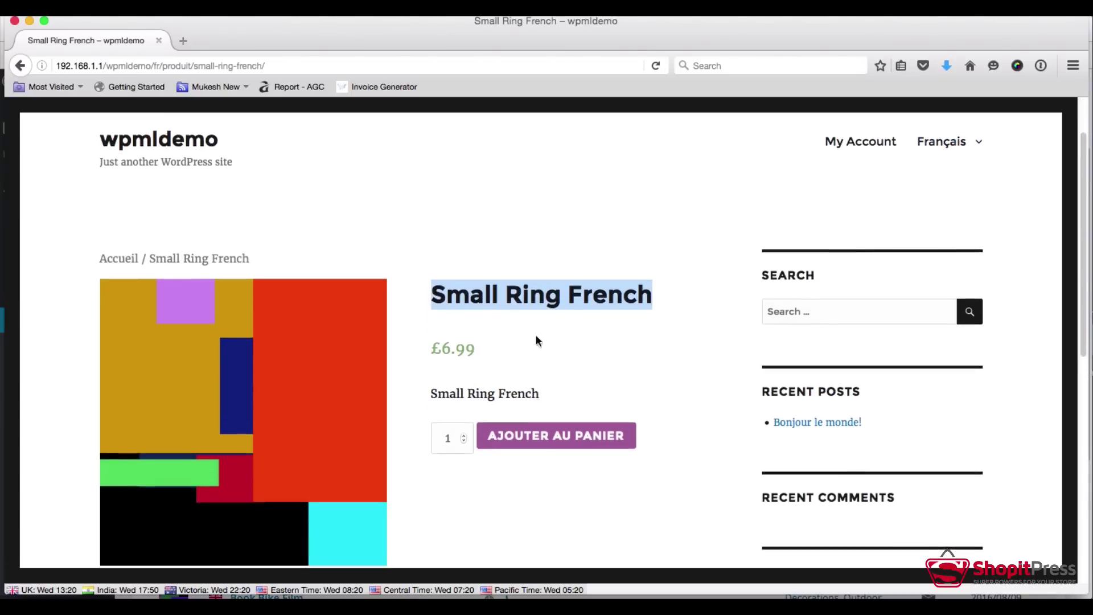
left_click_drag(436, 343, 501, 345)
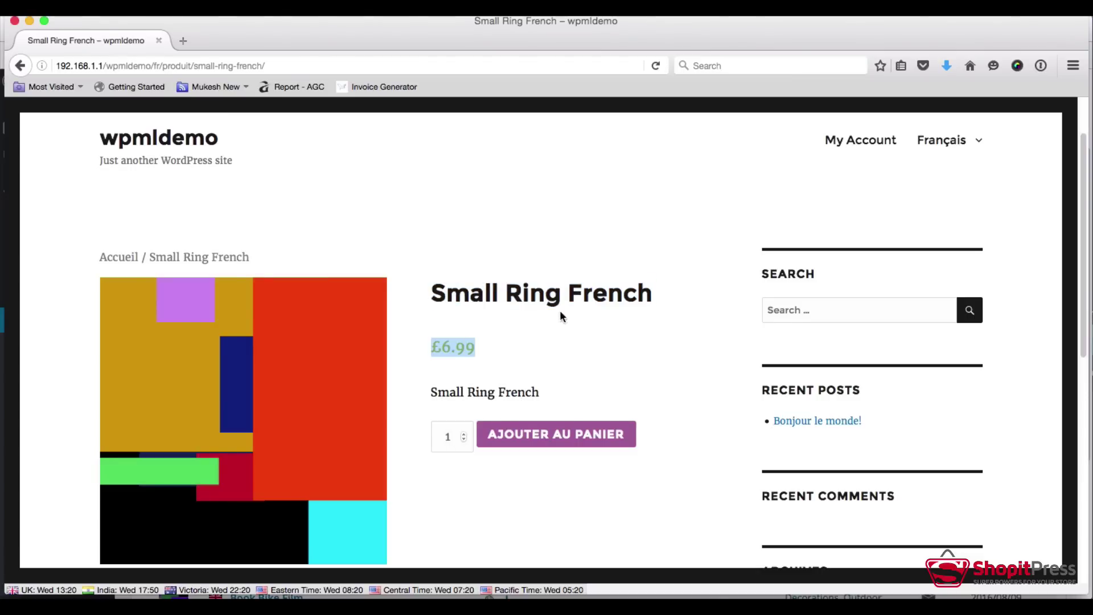
scroll(512, 314, "down", 2)
scroll(556, 300, "up", 5)
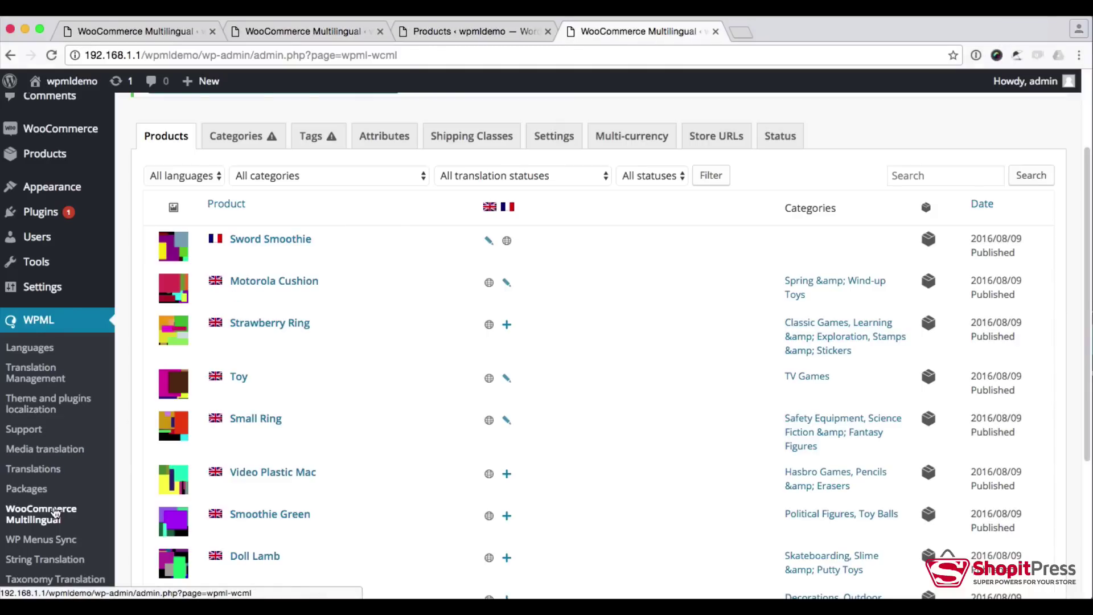
Step: Open WooCommerce Multilingual's Multi-currency tab and bring up the Add new currency dialog
left_click(634, 142)
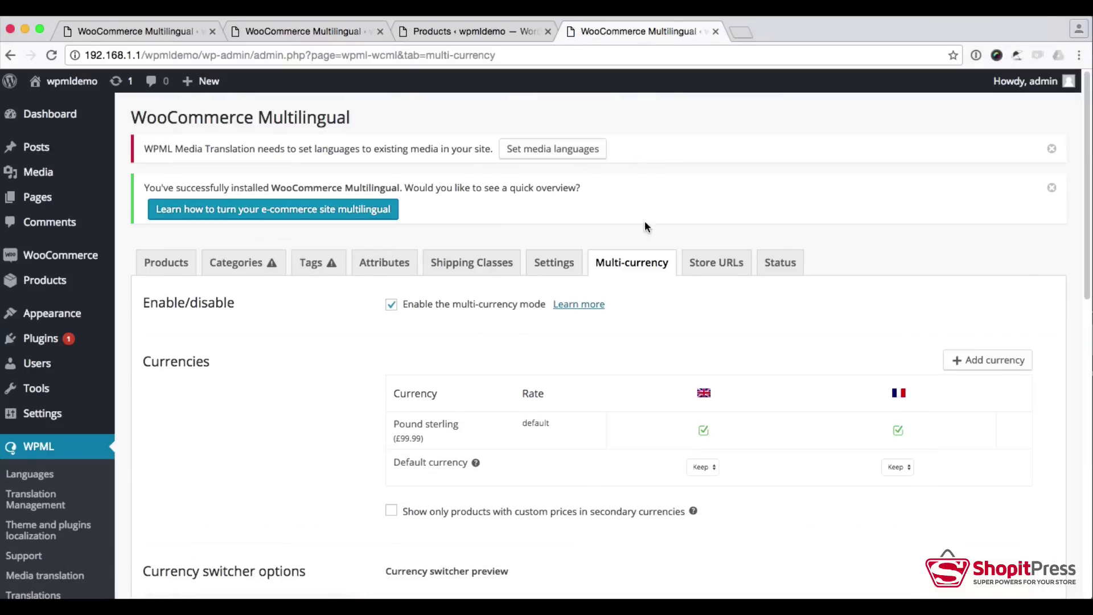
left_click(993, 364)
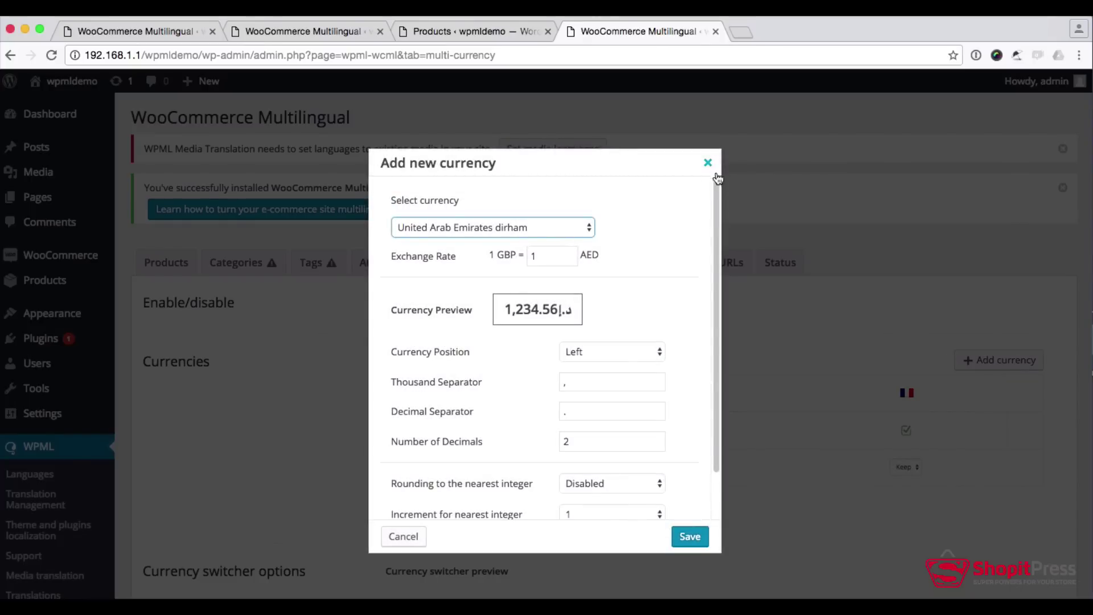
Step: Add Euro as a new currency with an exchange rate of 1.16 per GBP
left_click(556, 230)
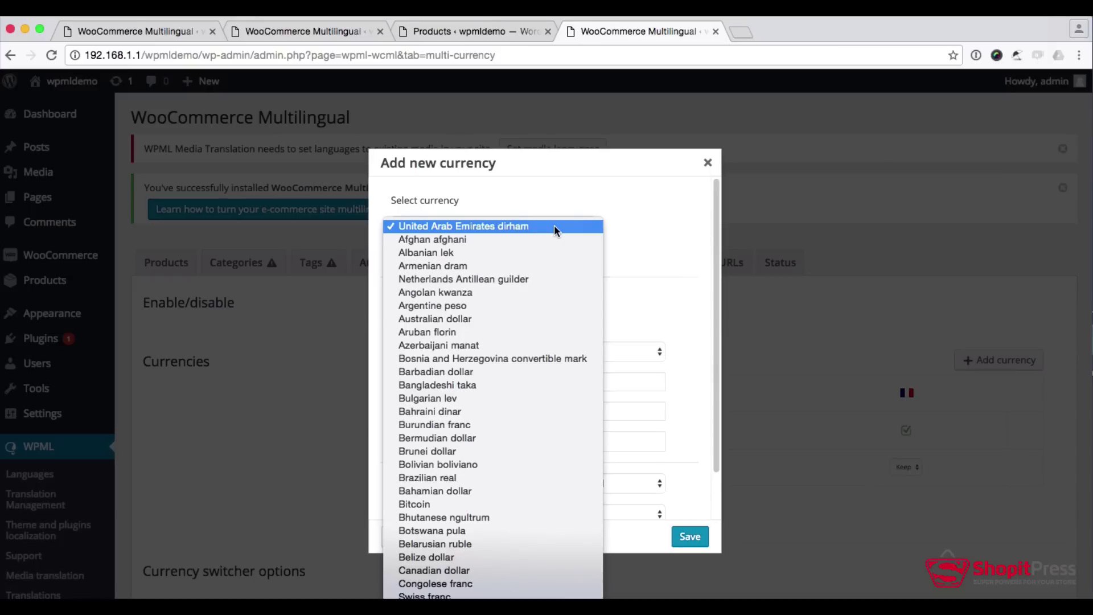
scroll(554, 224, "down", 10)
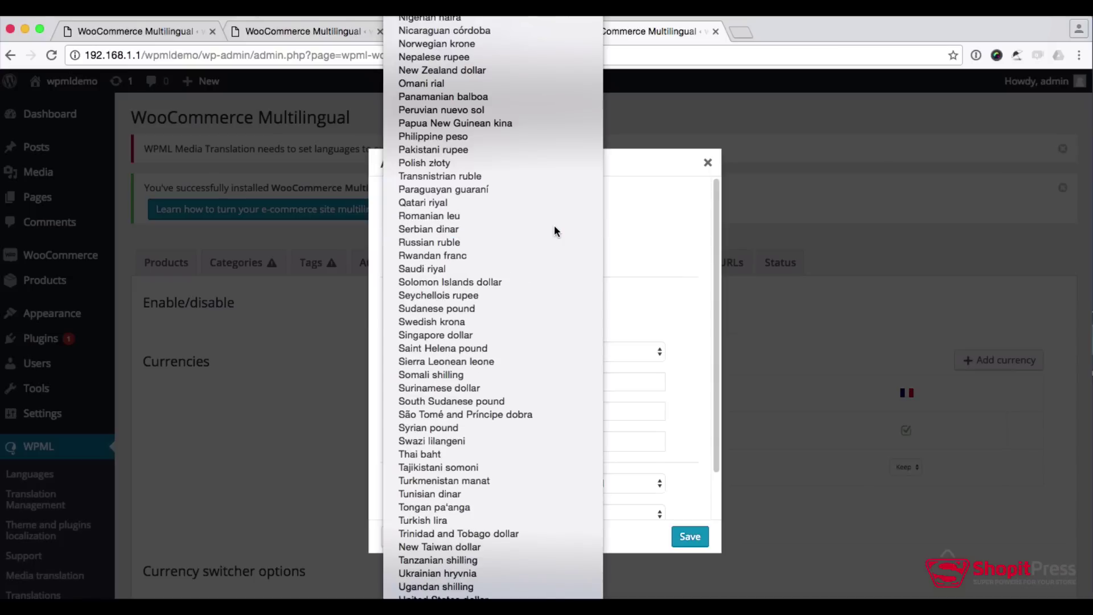
key("e")
left_click(423, 61)
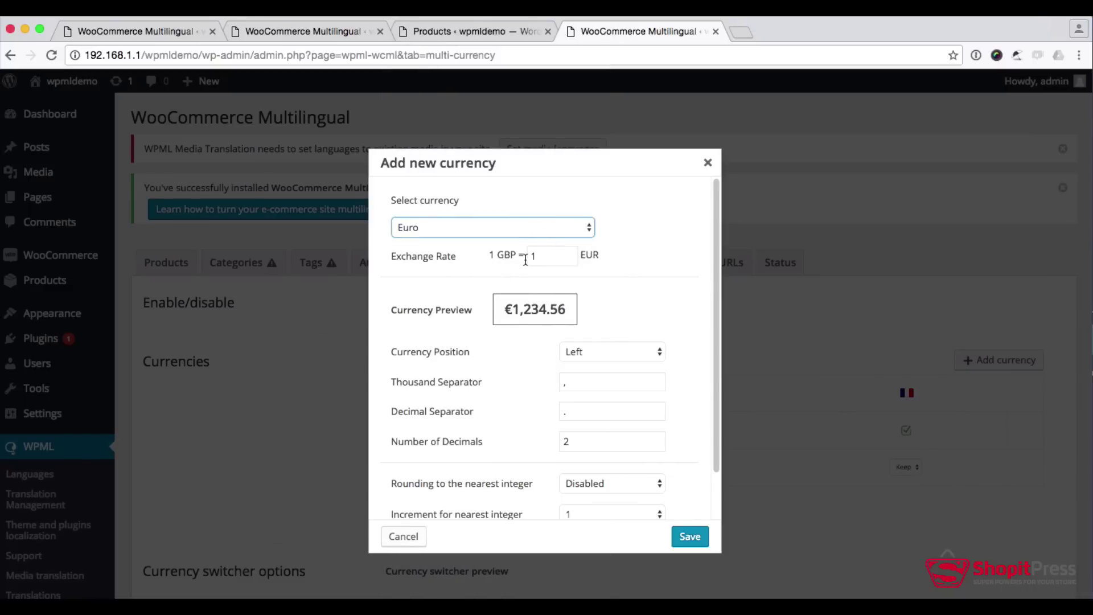
left_click(546, 258)
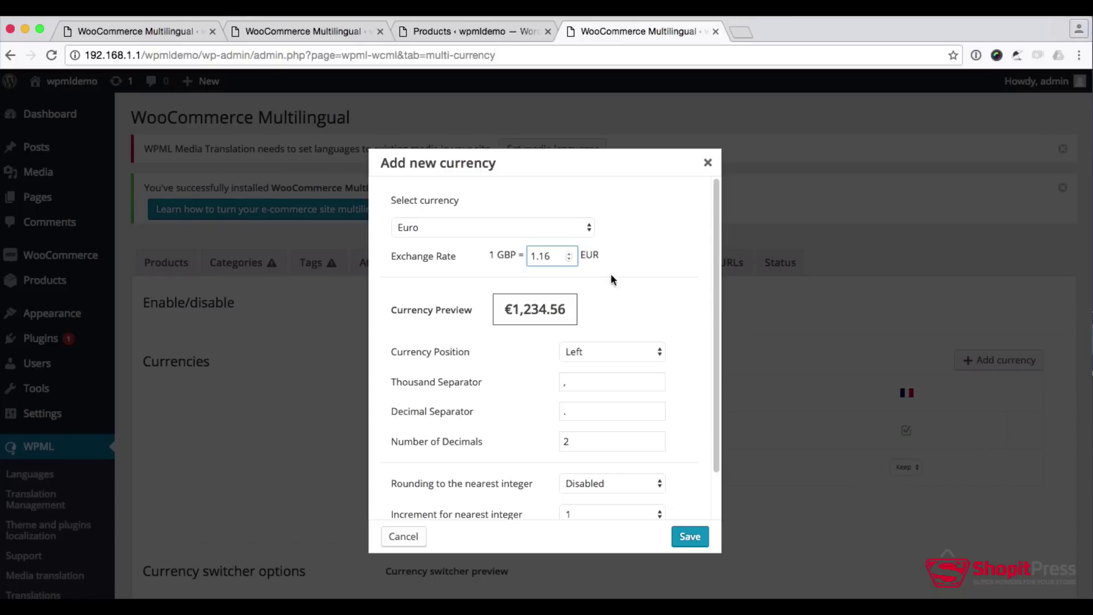
left_click(695, 541)
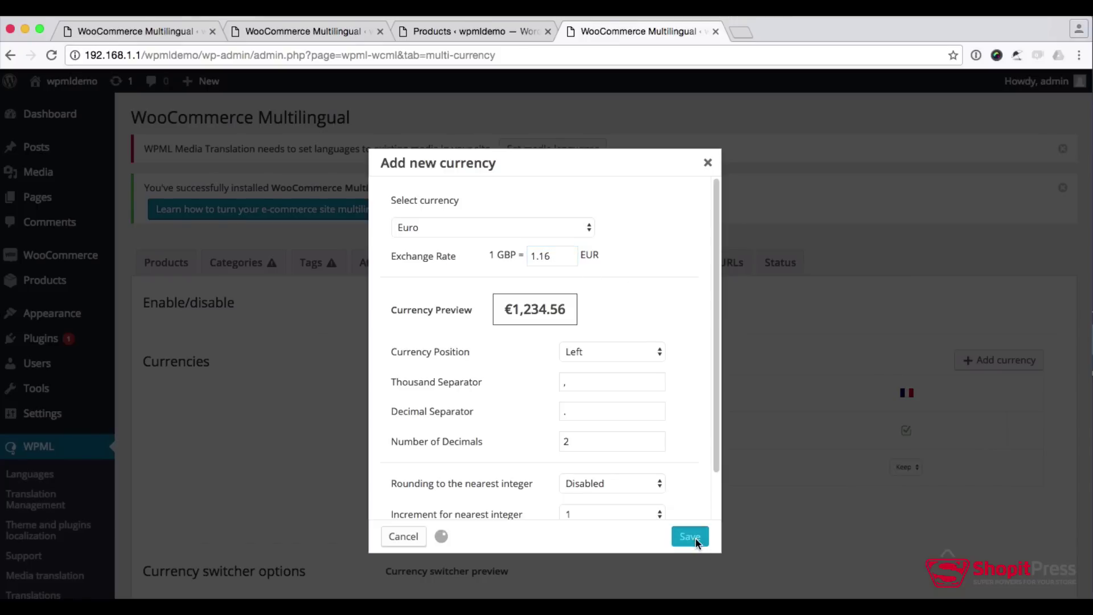
Step: Save the multi-currency settings
scroll(637, 379, "down", 5)
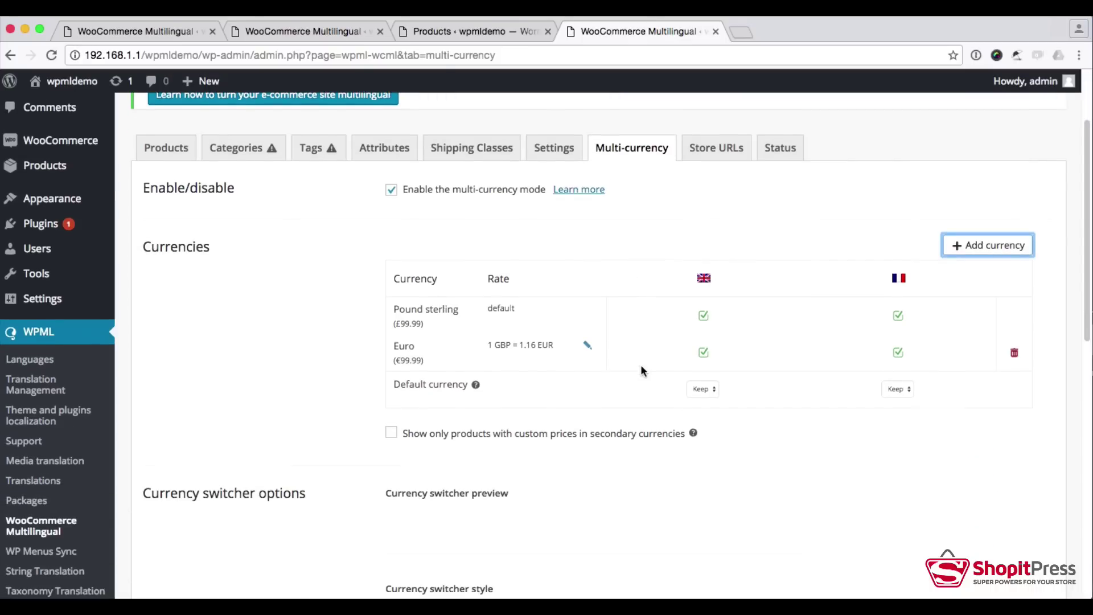
scroll(640, 370, "down", 10)
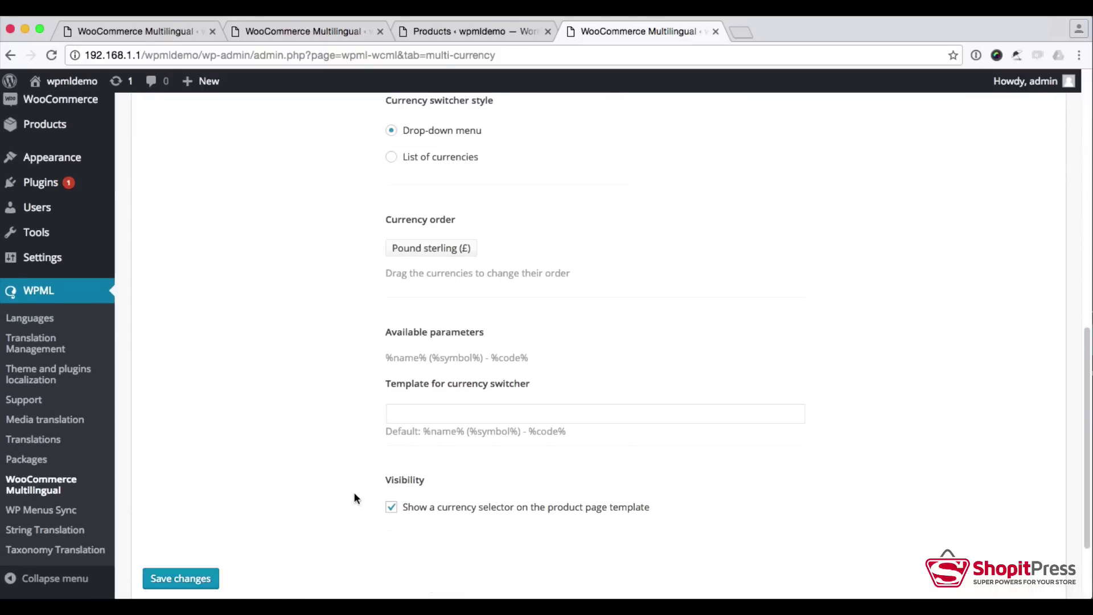
left_click(203, 578)
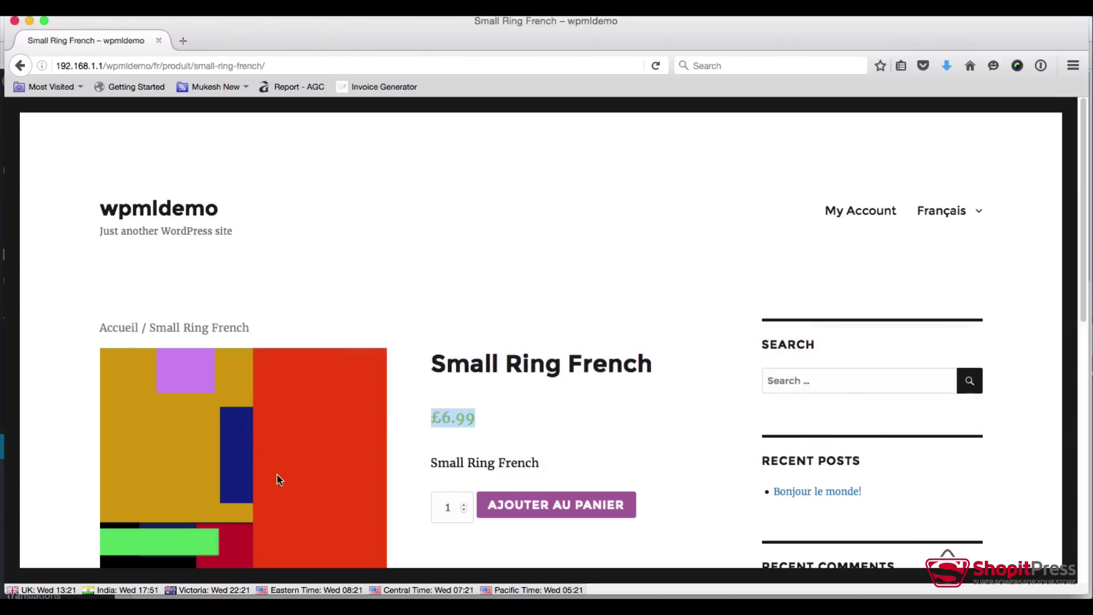
Step: Reload the French Small Ring product page and switch its price to Euro
left_click(656, 66)
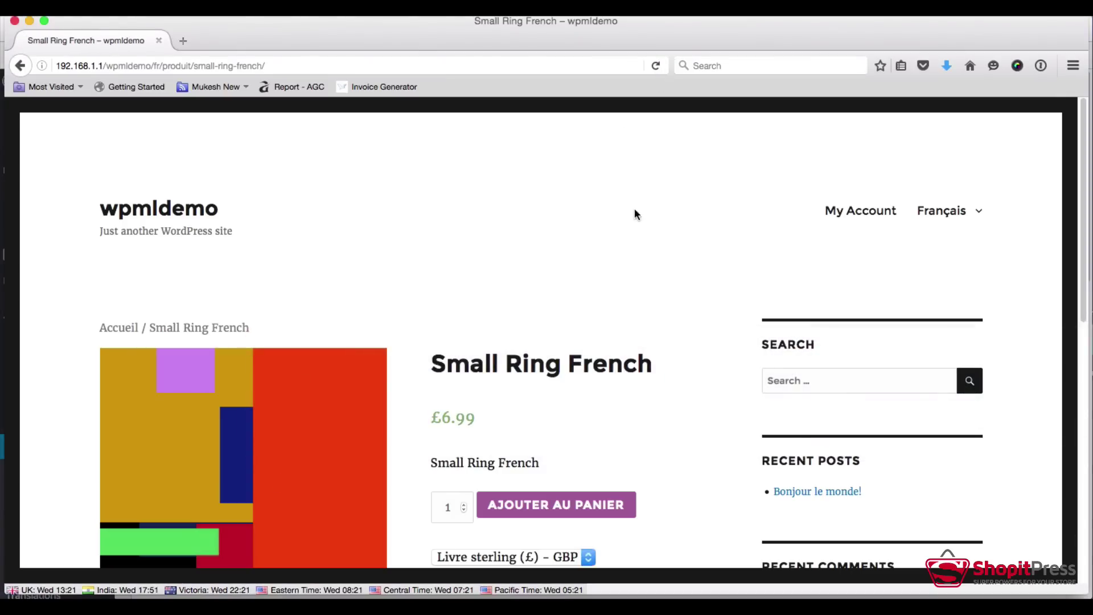
scroll(634, 214, "down", 5)
scroll(675, 254, "up", 2)
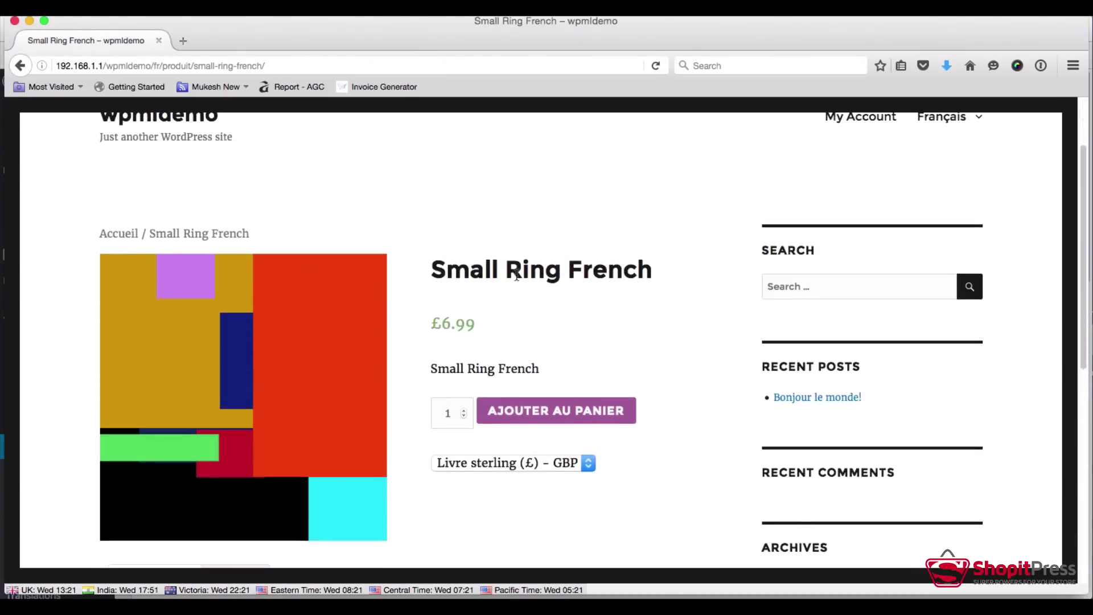
scroll(460, 435, "up", 1)
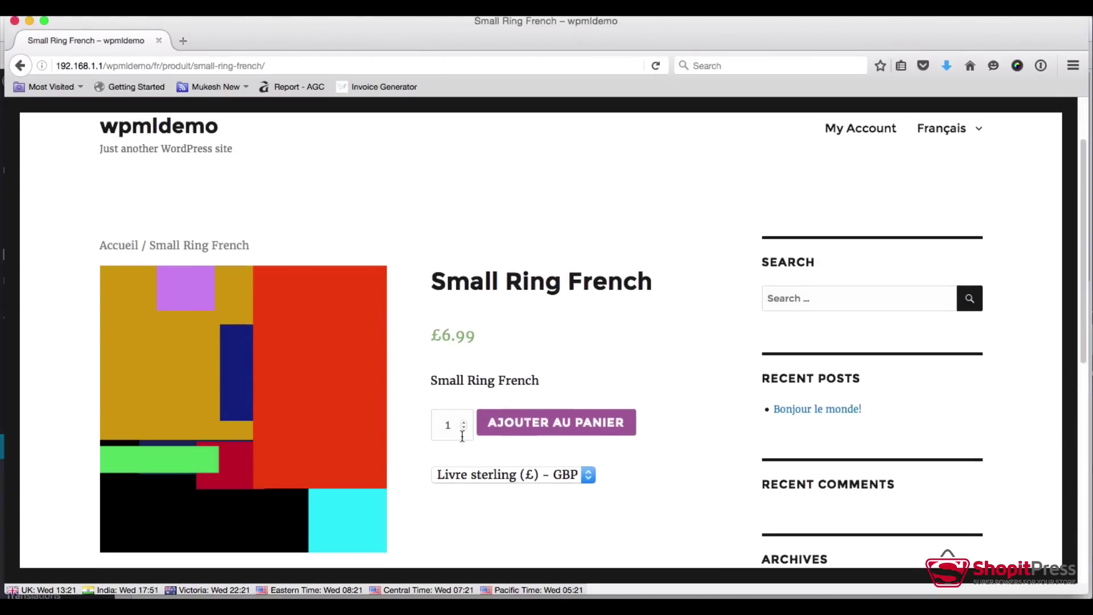
left_click(544, 476)
left_click(534, 510)
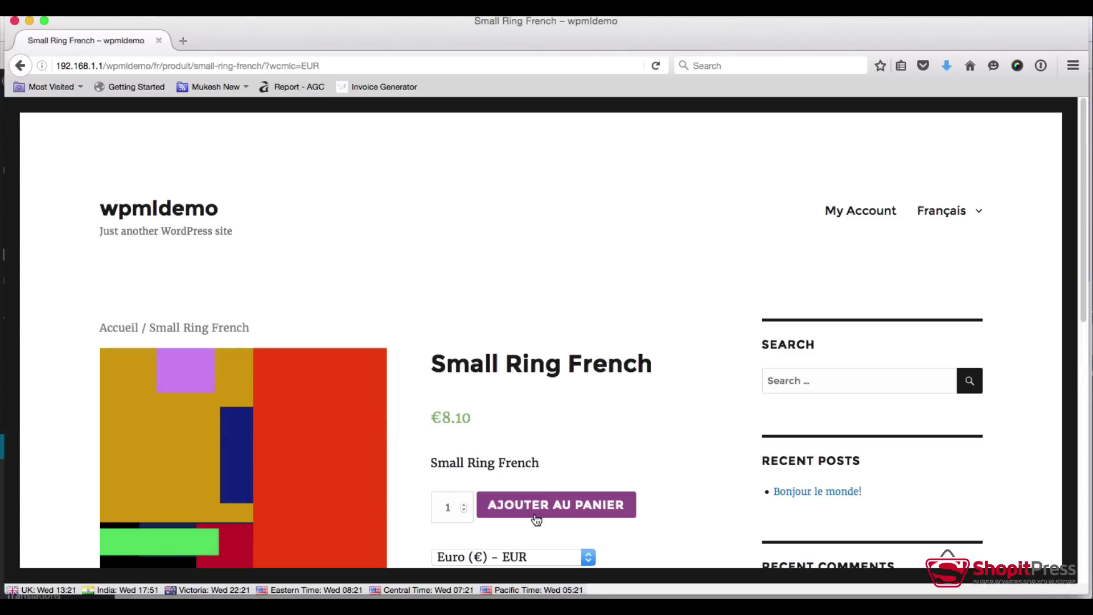
Step: Switch the product price back to Pound sterling
scroll(444, 377, "down", 2)
left_click_drag(443, 358, 485, 361)
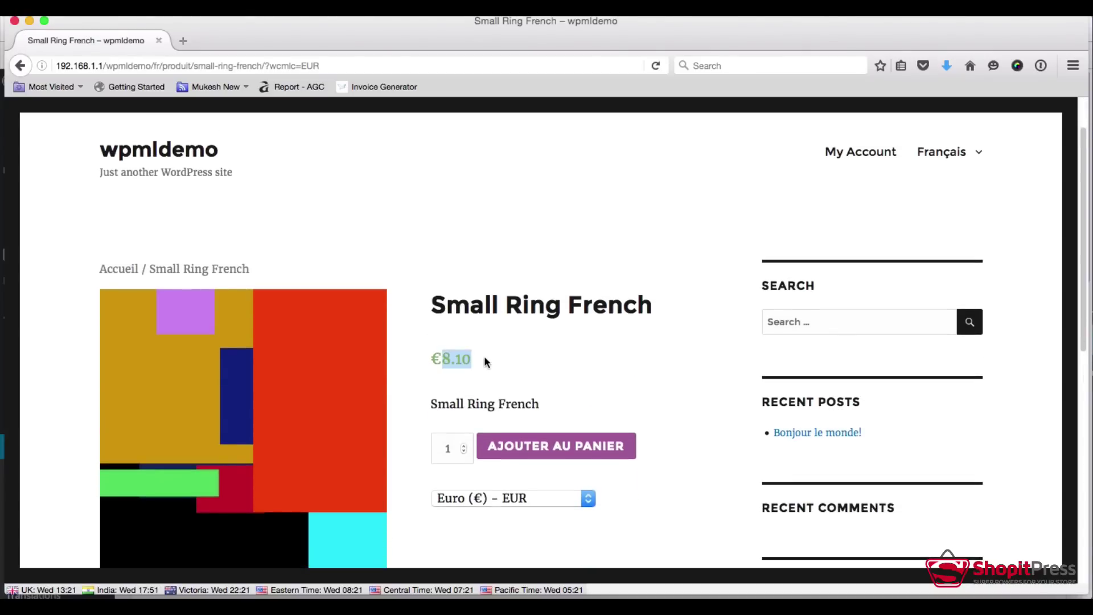
left_click(557, 492)
left_click(554, 515)
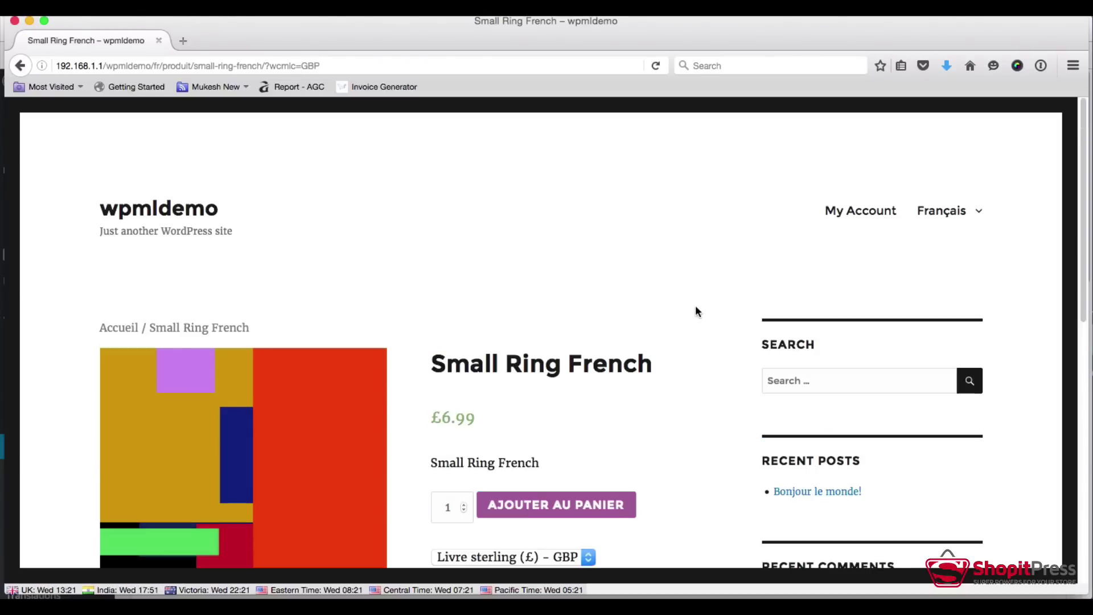
scroll(695, 305, "down", 2)
scroll(914, 182, "up", 2)
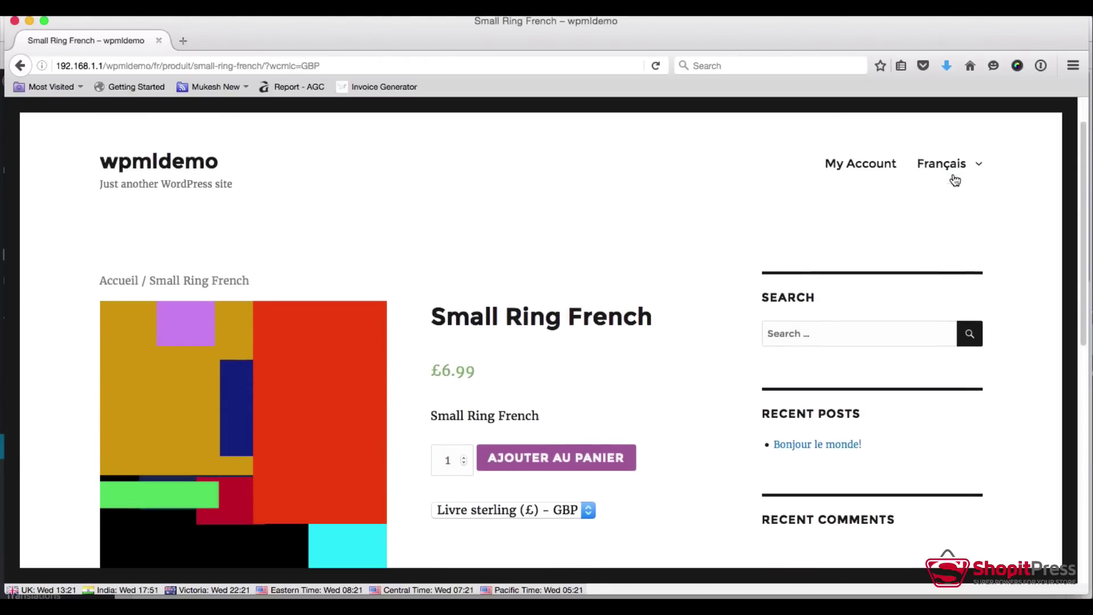
Step: View the English version of the Small Ring product page
left_click(939, 195)
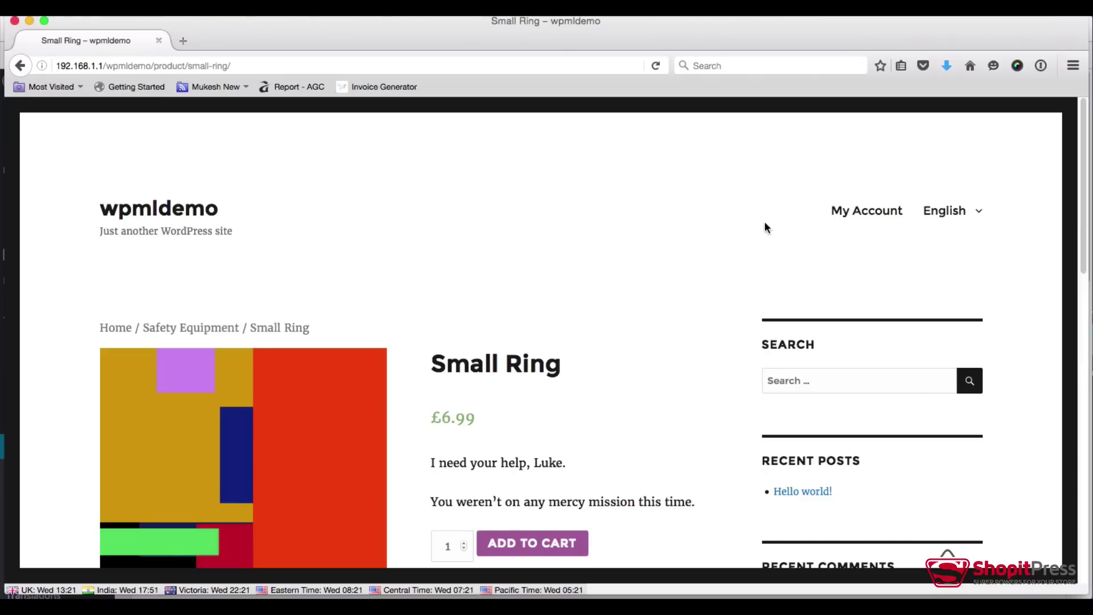
scroll(764, 225, "down", 2)
scroll(664, 245, "down", 2)
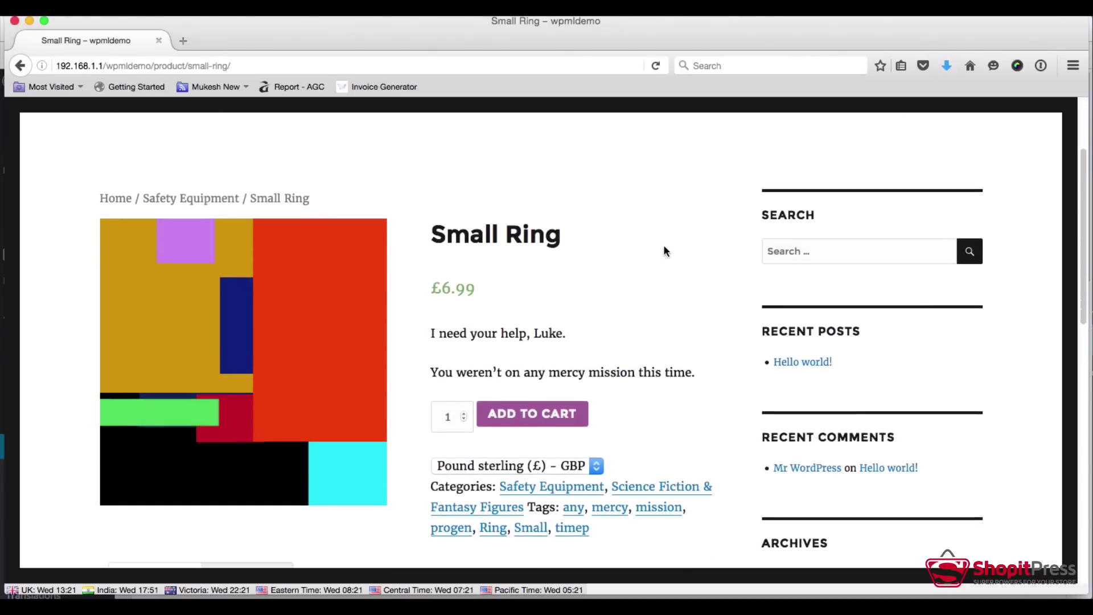
scroll(663, 244, "up", 2)
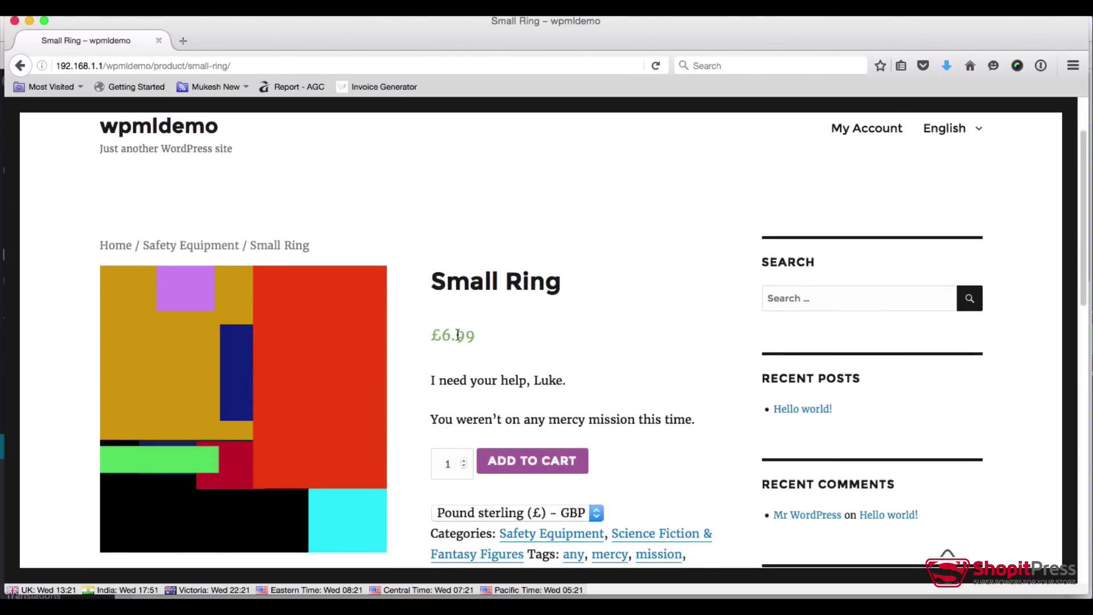
scroll(575, 453, "down", 1)
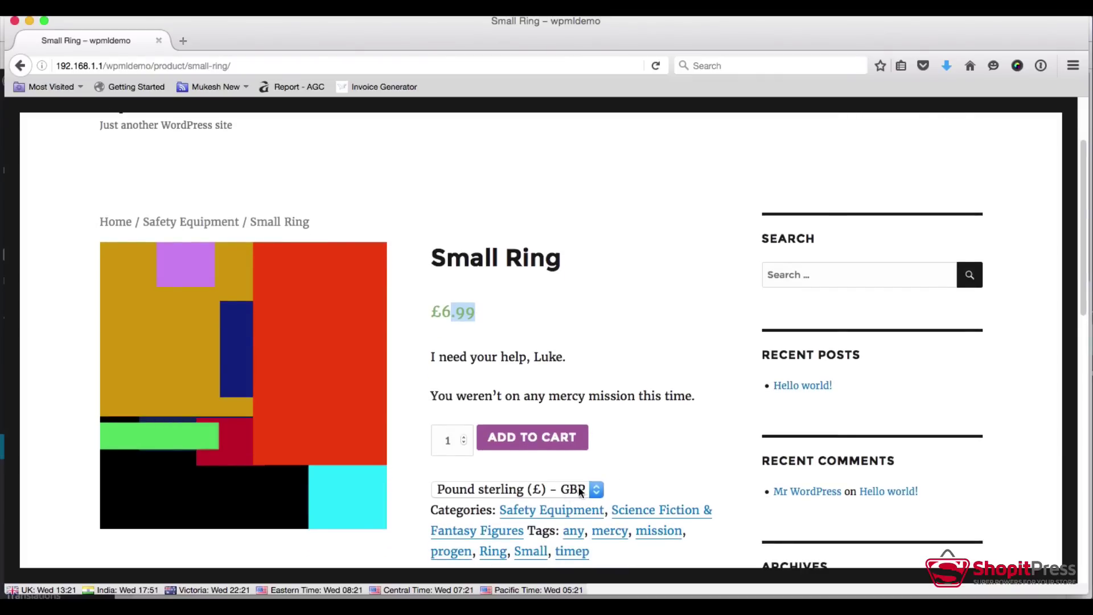
scroll(622, 455, "up", 3)
Step: Return to the French product page and show its price in Euro, €8.10
mouse_move(970, 173)
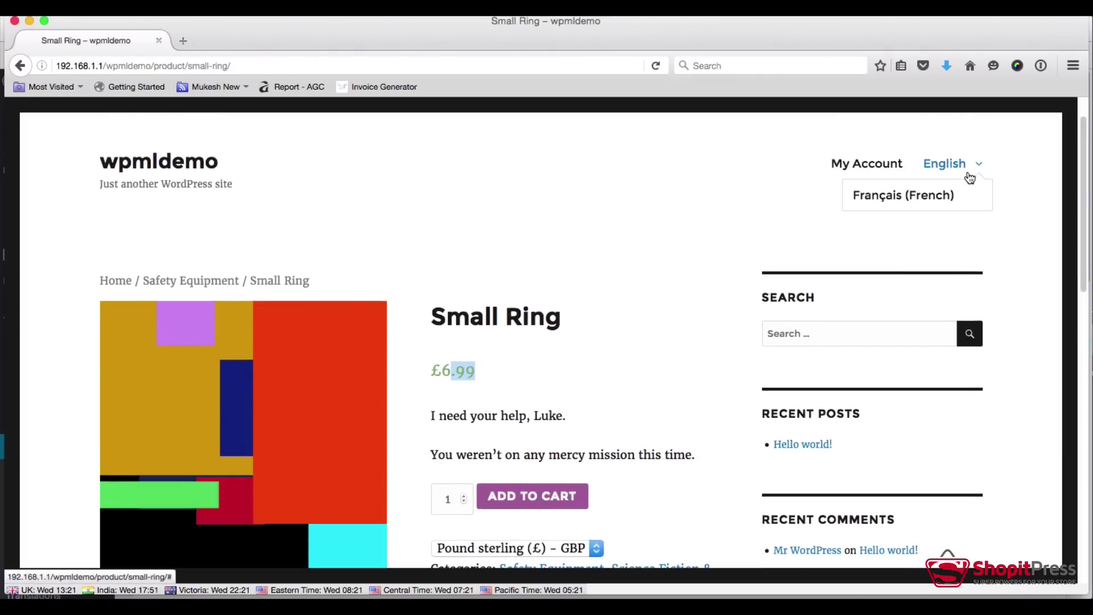
left_click(960, 196)
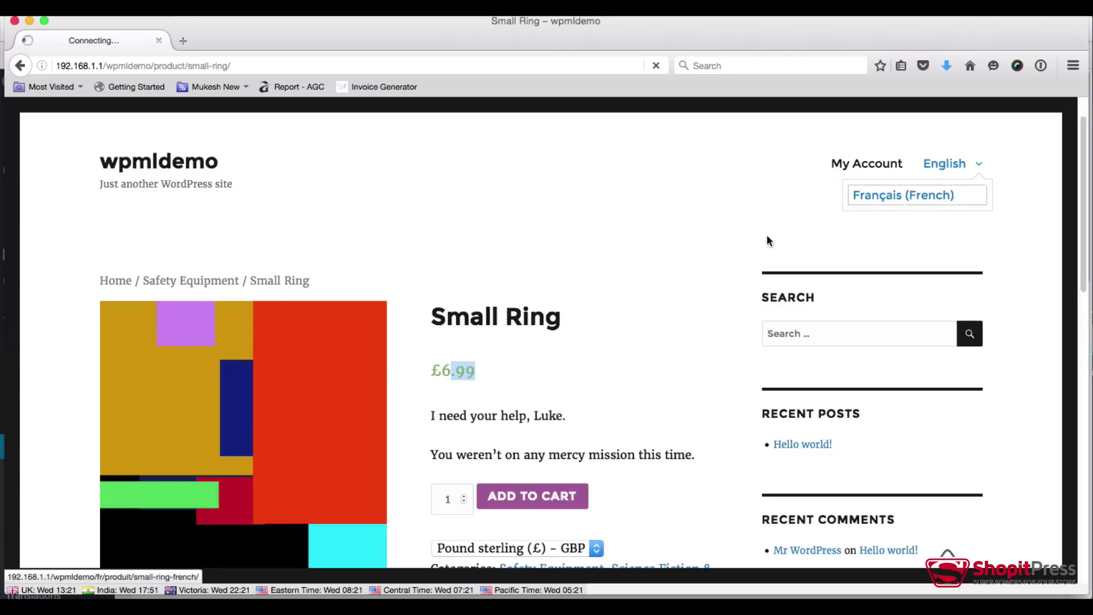
scroll(572, 387, "down", 1)
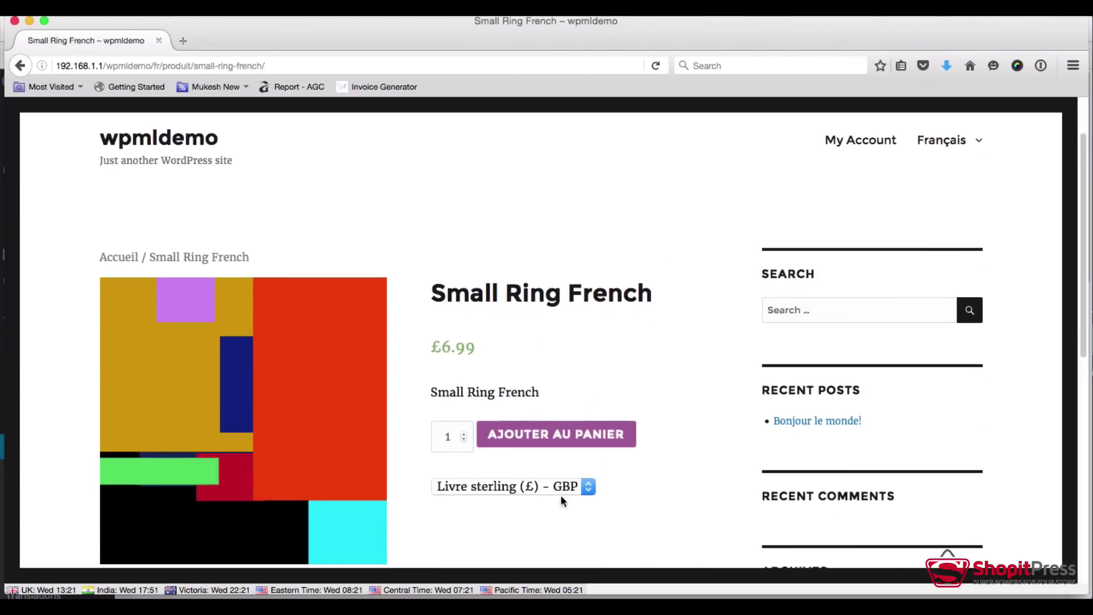
left_click(561, 490)
left_click(549, 519)
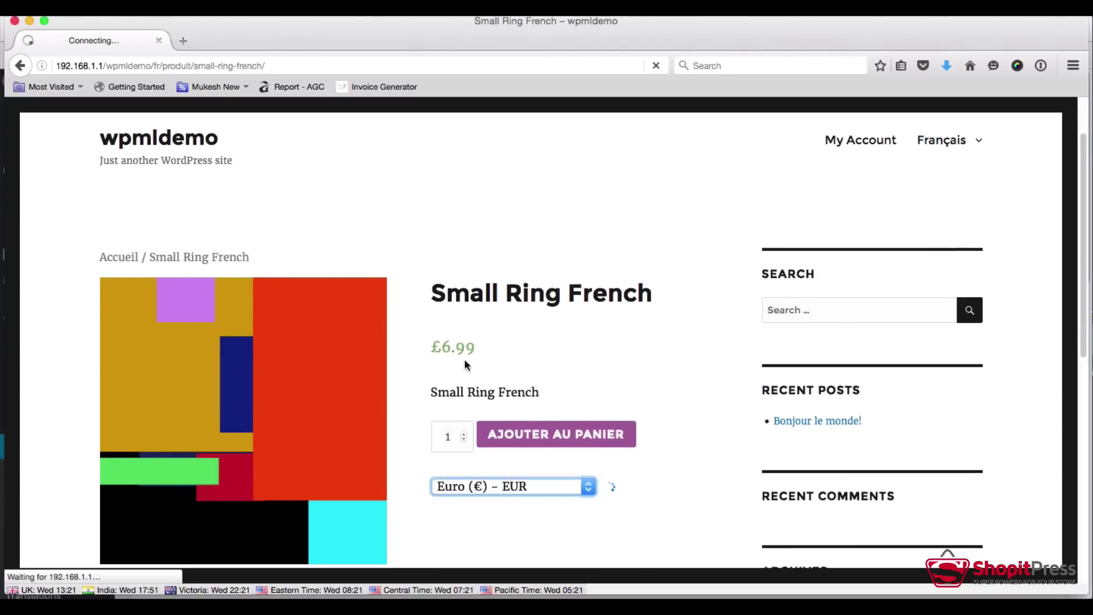
scroll(483, 381, "down", 2)
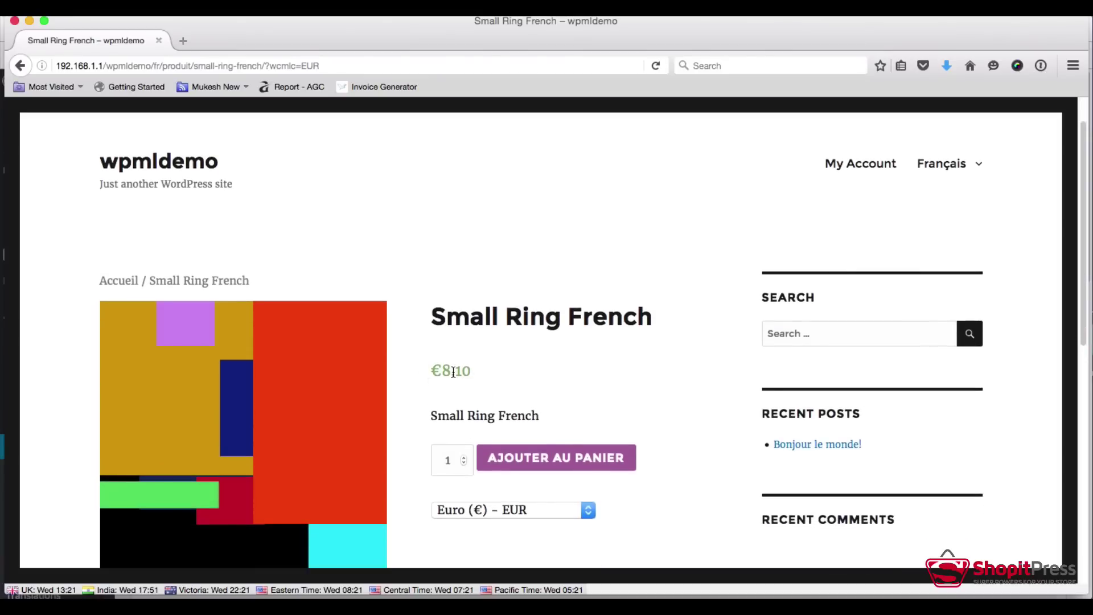
scroll(488, 407, "down", 1)
scroll(552, 485, "down", 1)
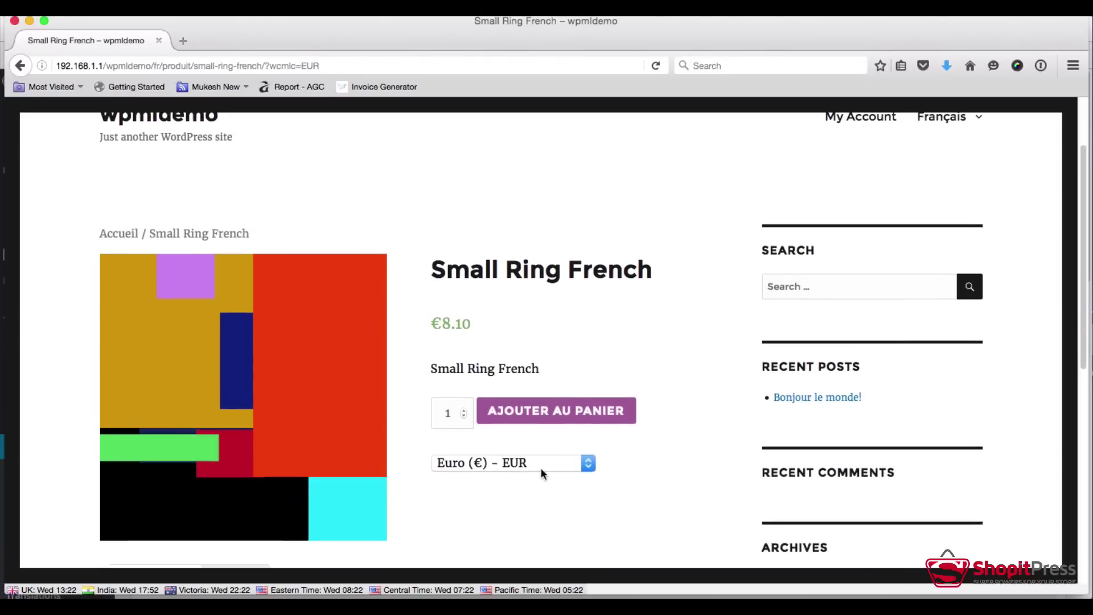
scroll(683, 444, "down", 2)
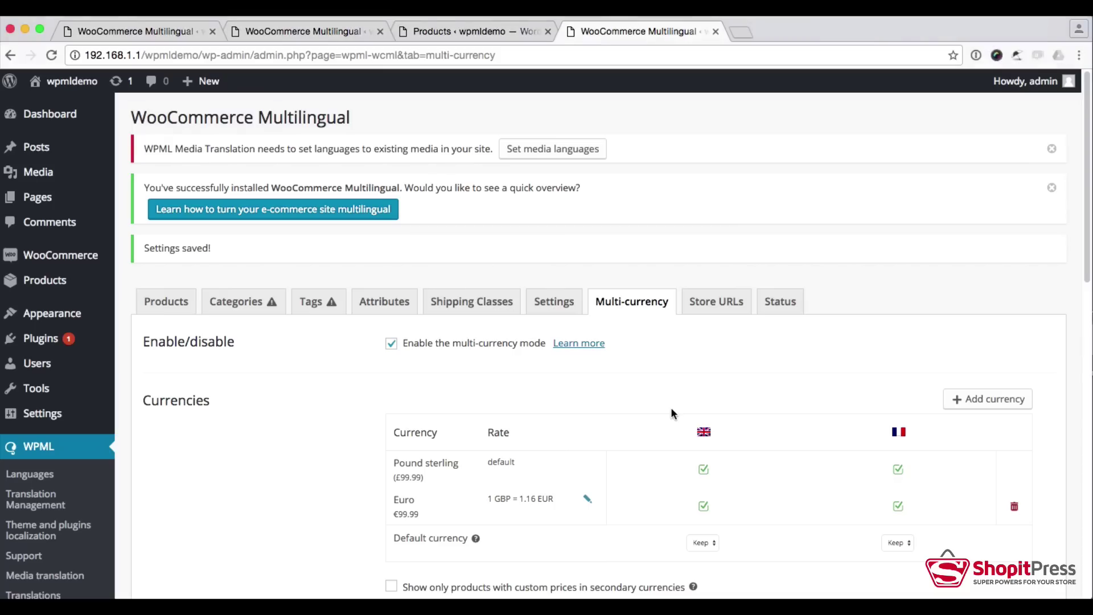
scroll(654, 354, "down", 3)
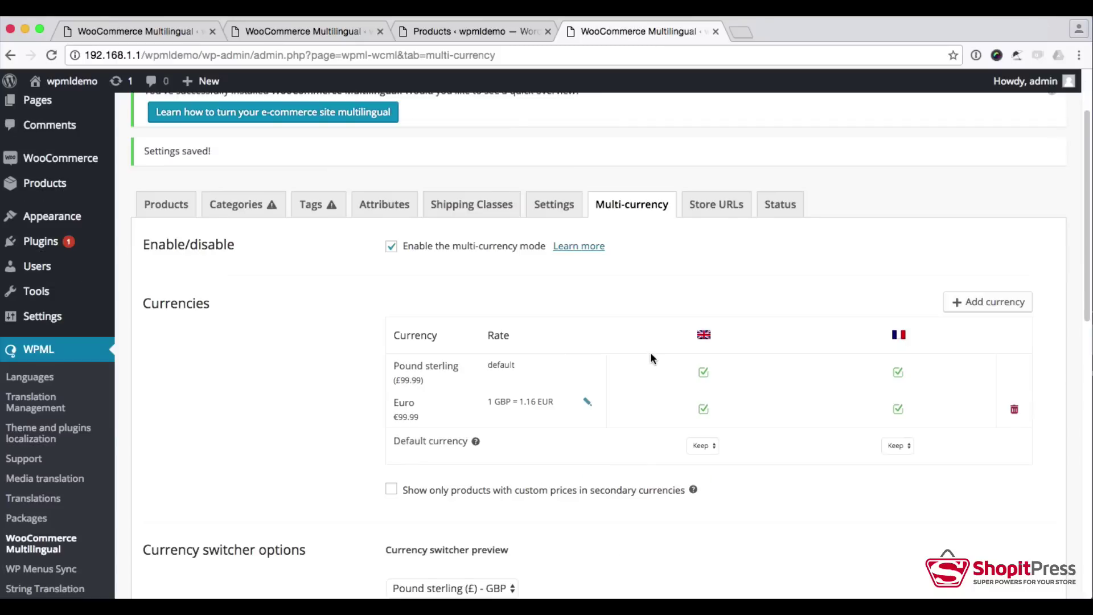
Step: Set GBP as the default currency for English pages and EUR for French pages
scroll(650, 356, "down", 1)
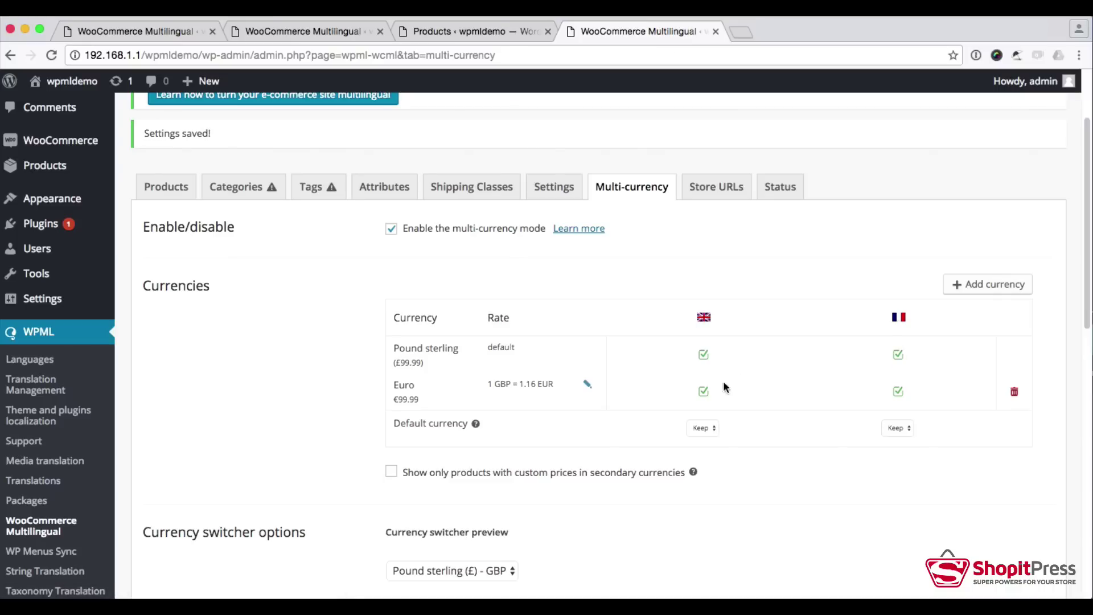
left_click(705, 428)
left_click(904, 428)
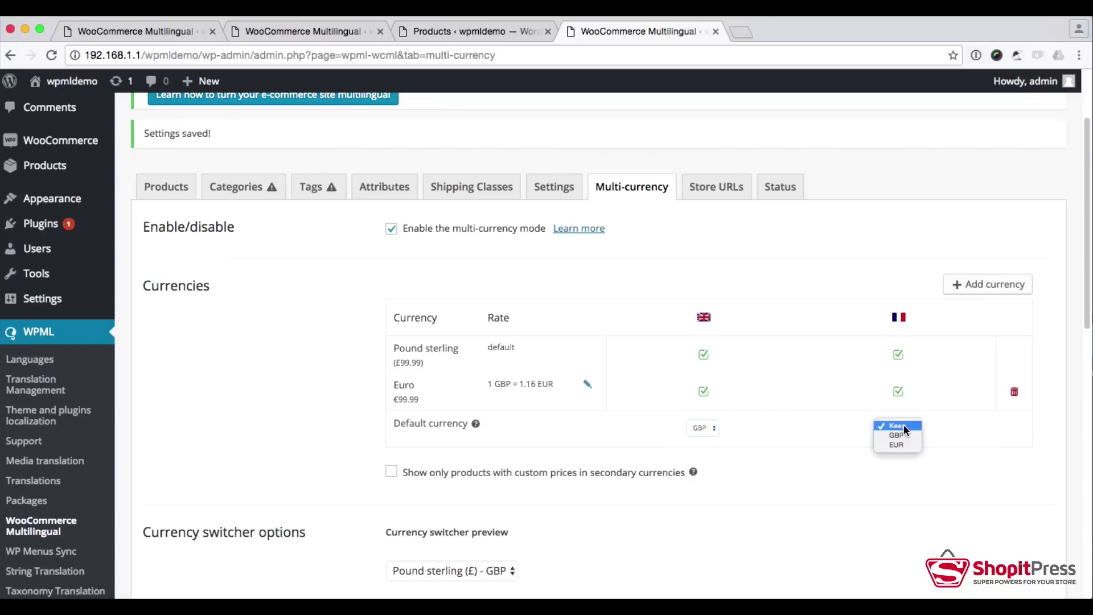
left_click(903, 445)
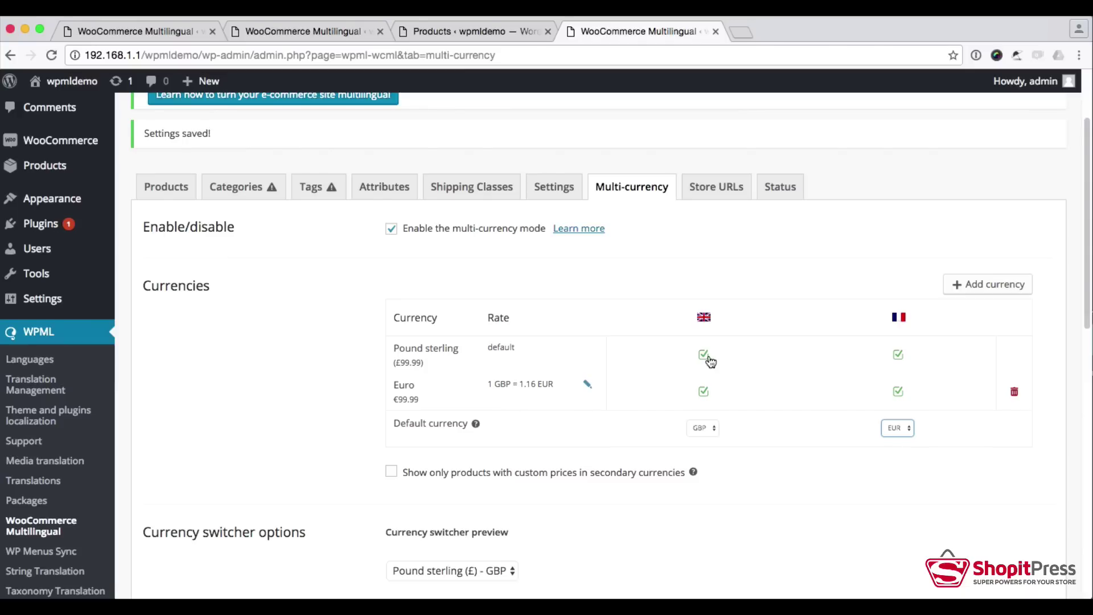
Step: Disable Pound sterling on French pages and Euro on English pages, then save changes
left_click(898, 356)
left_click(704, 393)
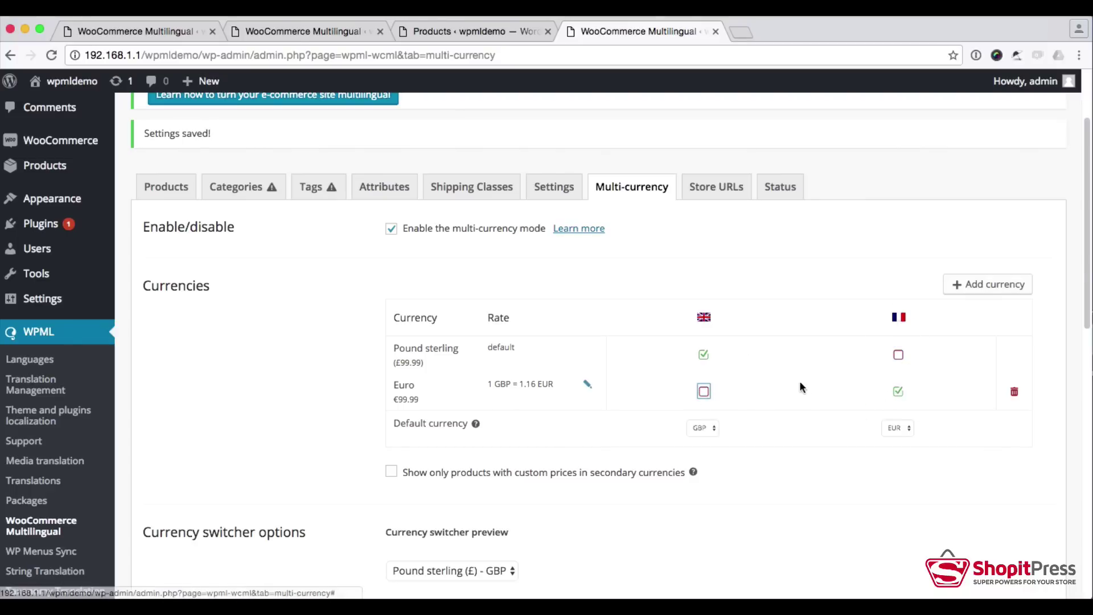
scroll(804, 385, "down", 1)
scroll(803, 385, "down", 10)
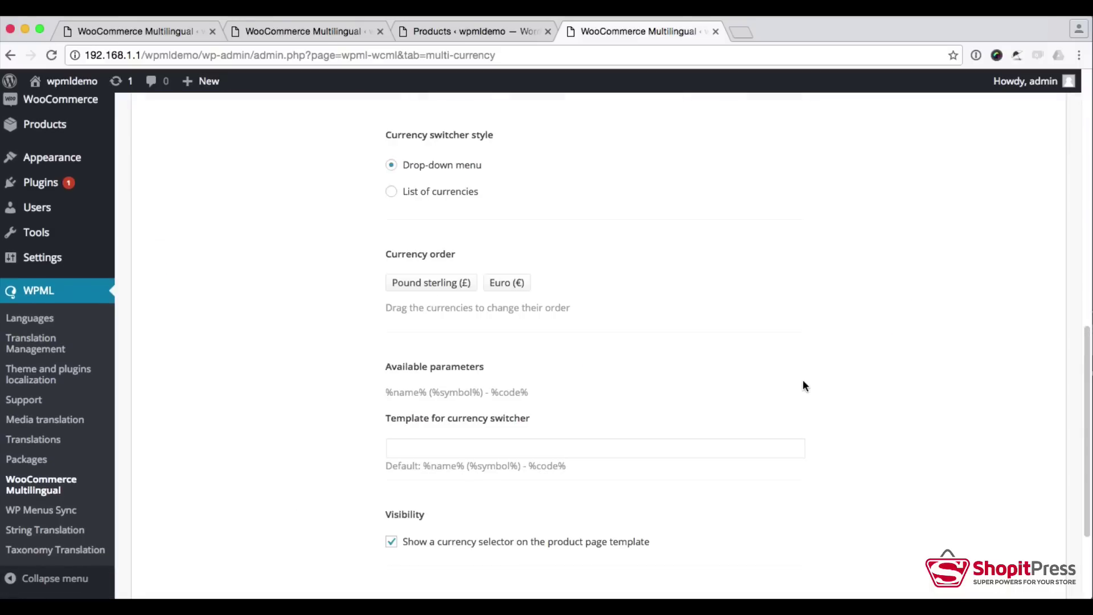
left_click(188, 465)
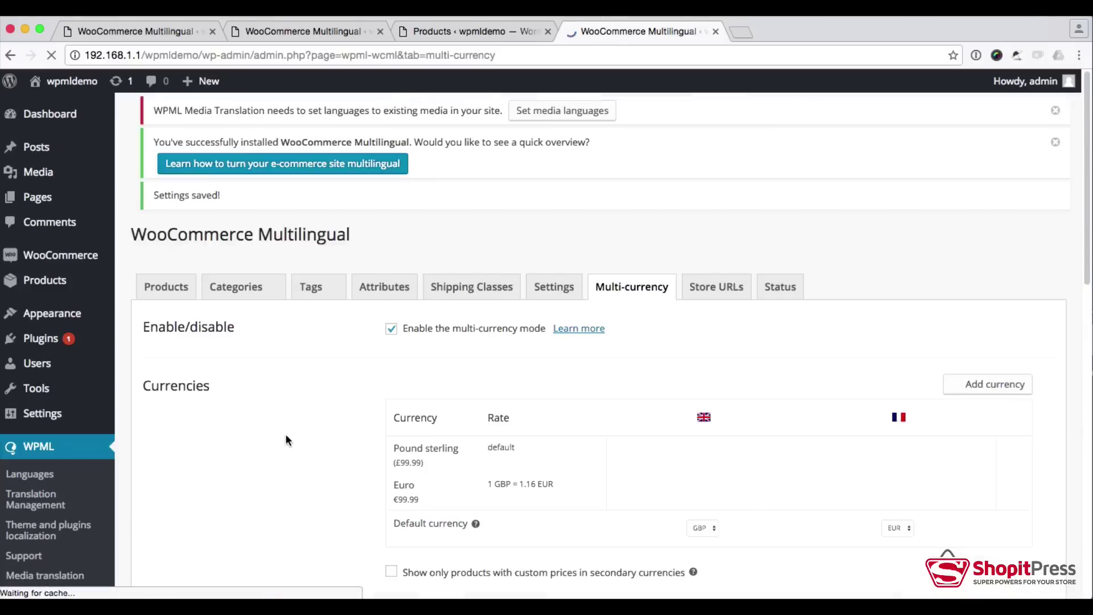
key("super+Tab")
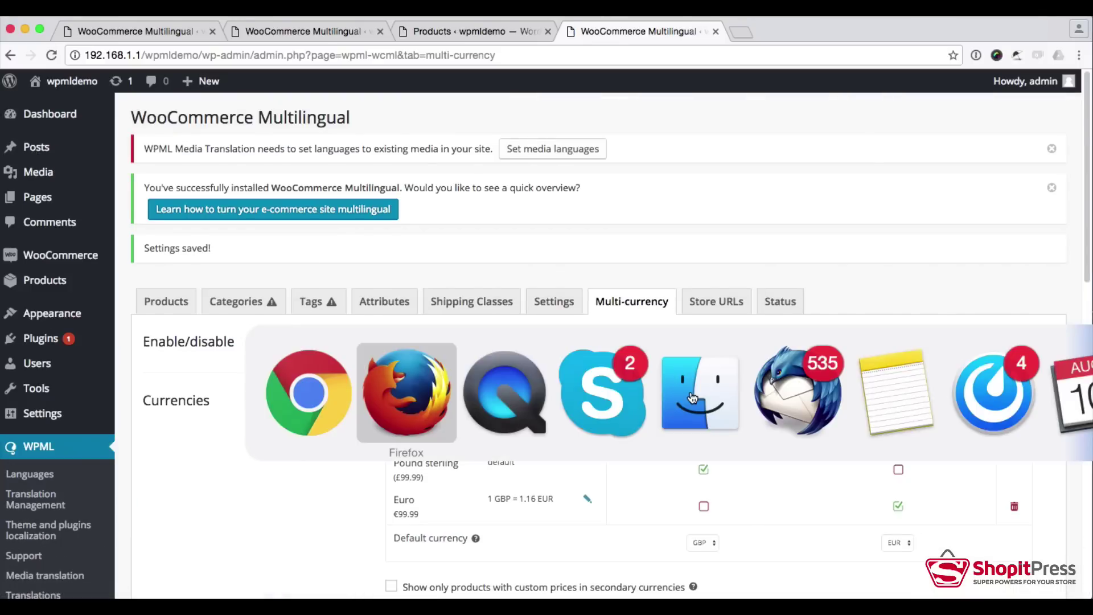
Step: Reload the French product page and confirm it shows only €8.10
scroll(592, 274, "up", 3)
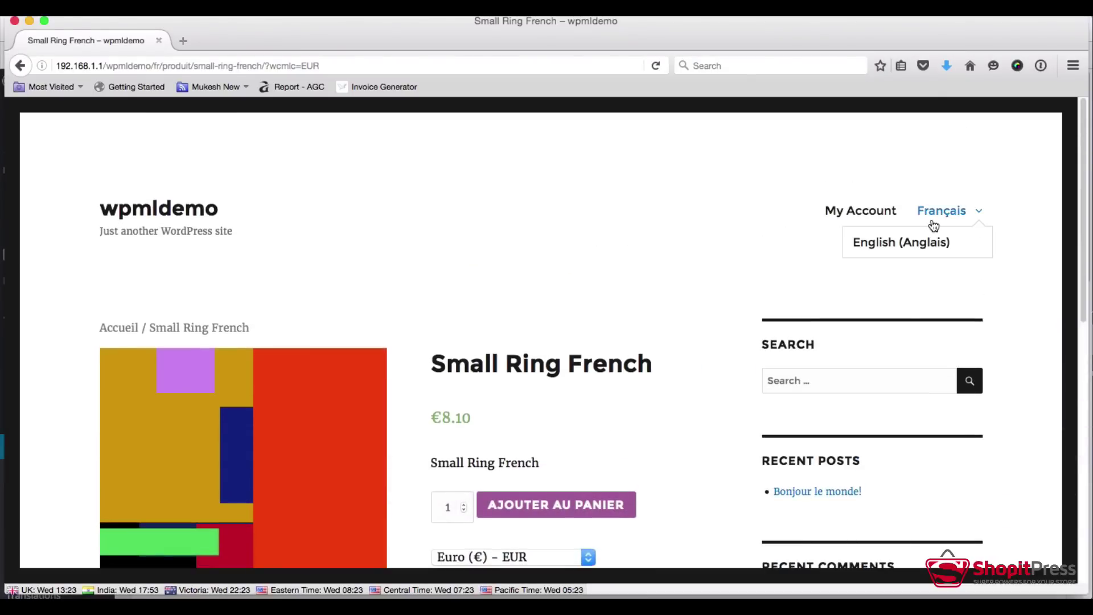
scroll(486, 367, "down", 1)
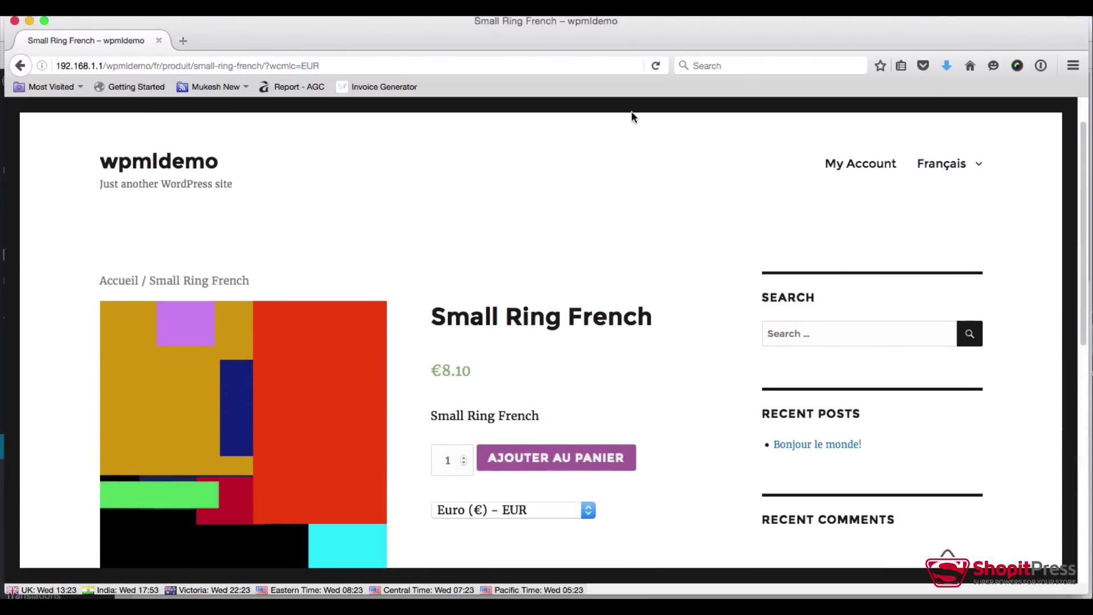
left_click(656, 66)
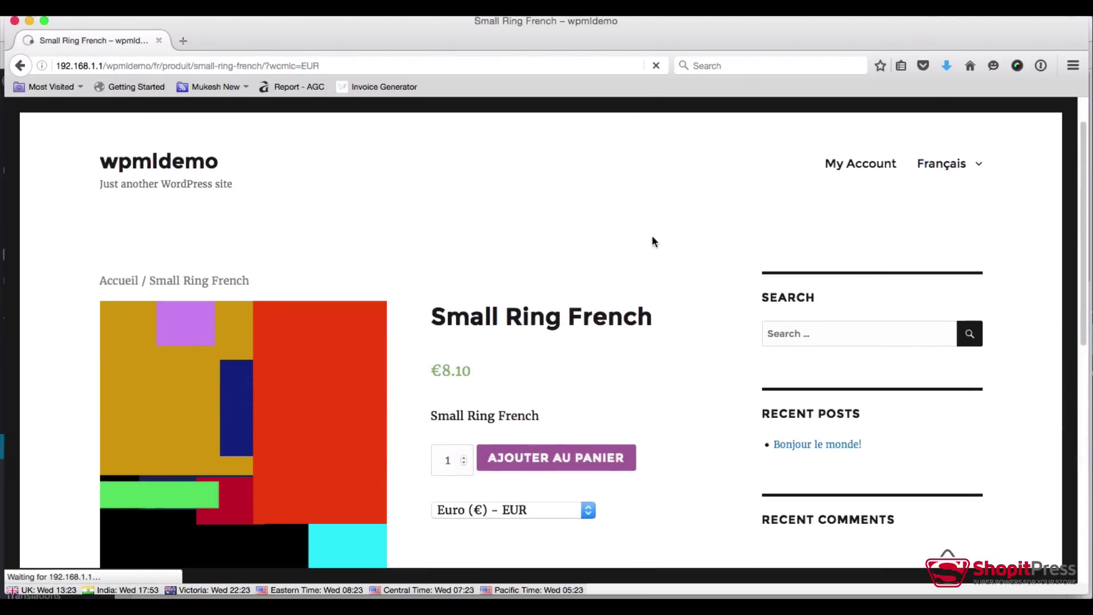
double_click(445, 371)
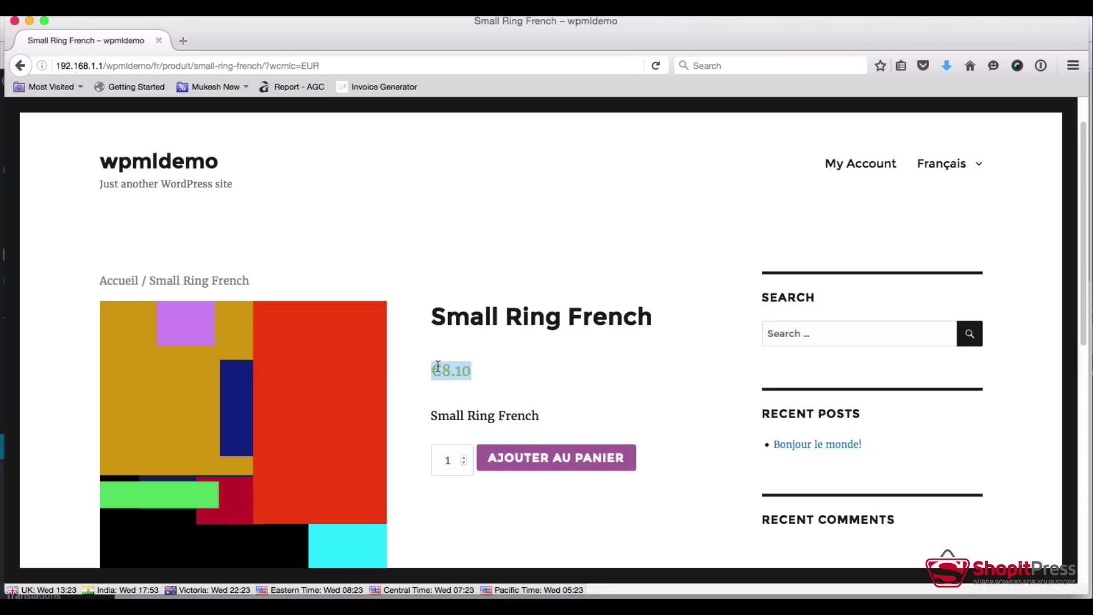
scroll(536, 443, "down", 2)
scroll(710, 364, "up", 3)
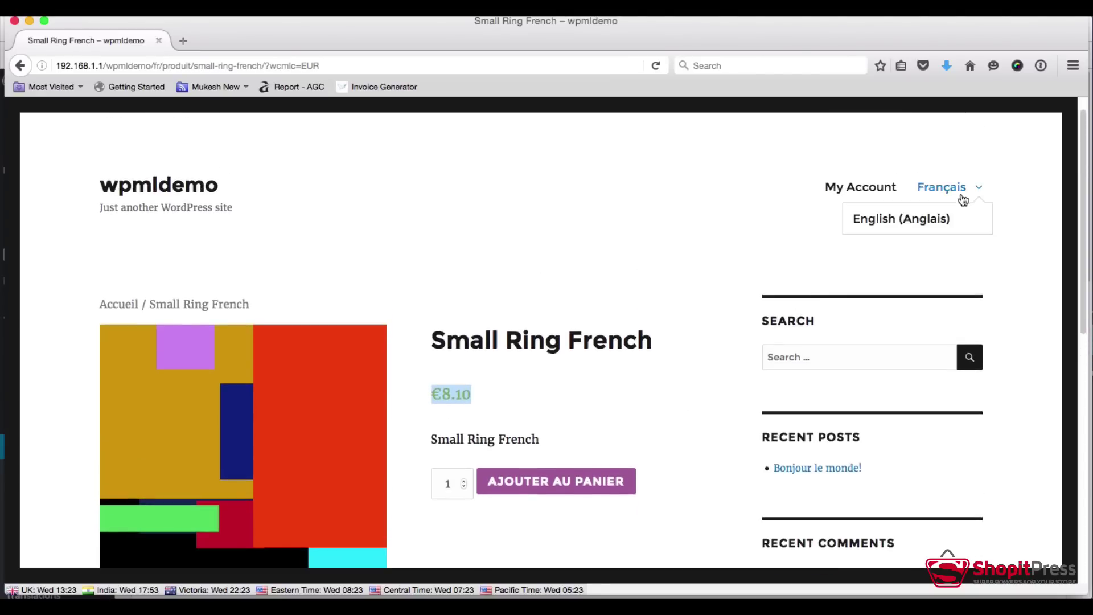
Step: Switch to the English Small Ring page at £6.99 and view its Reviews tab
left_click(951, 215)
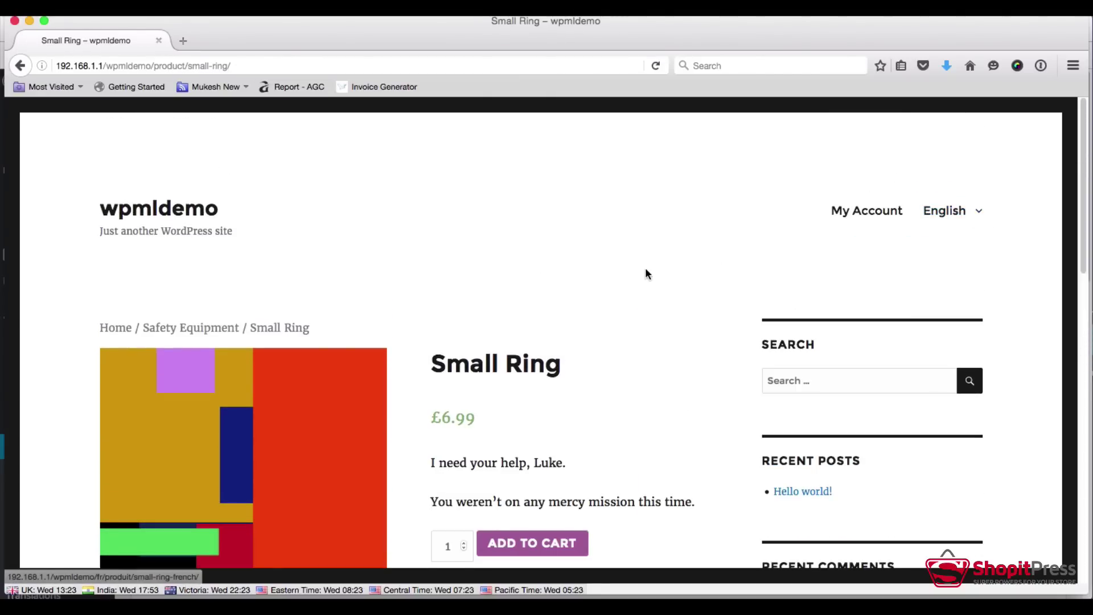
scroll(644, 269, "down", 4)
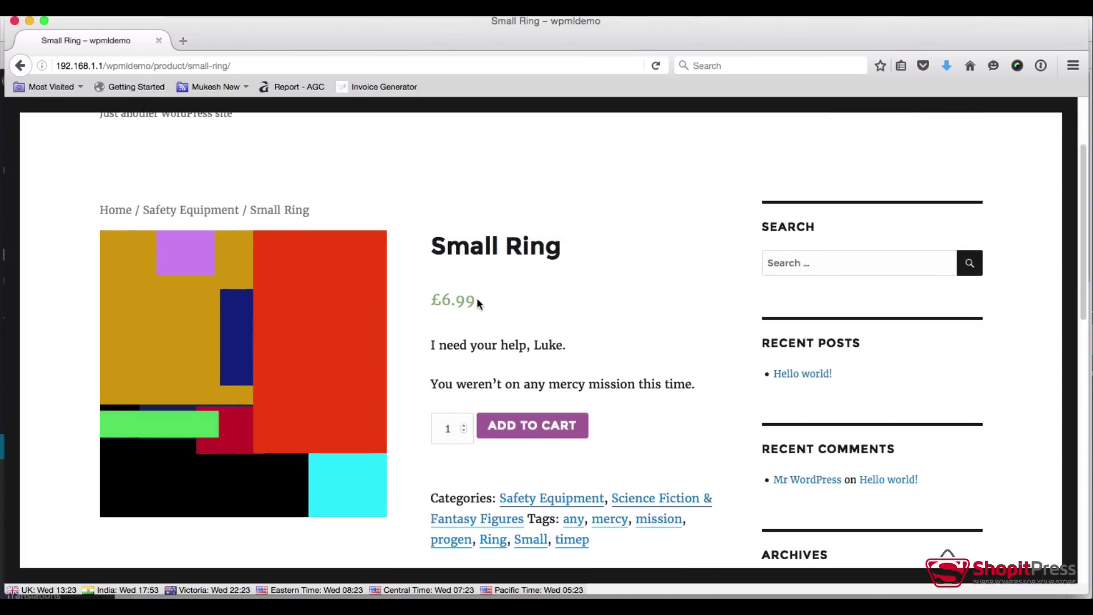
scroll(569, 353, "down", 1)
scroll(444, 418, "down", 2)
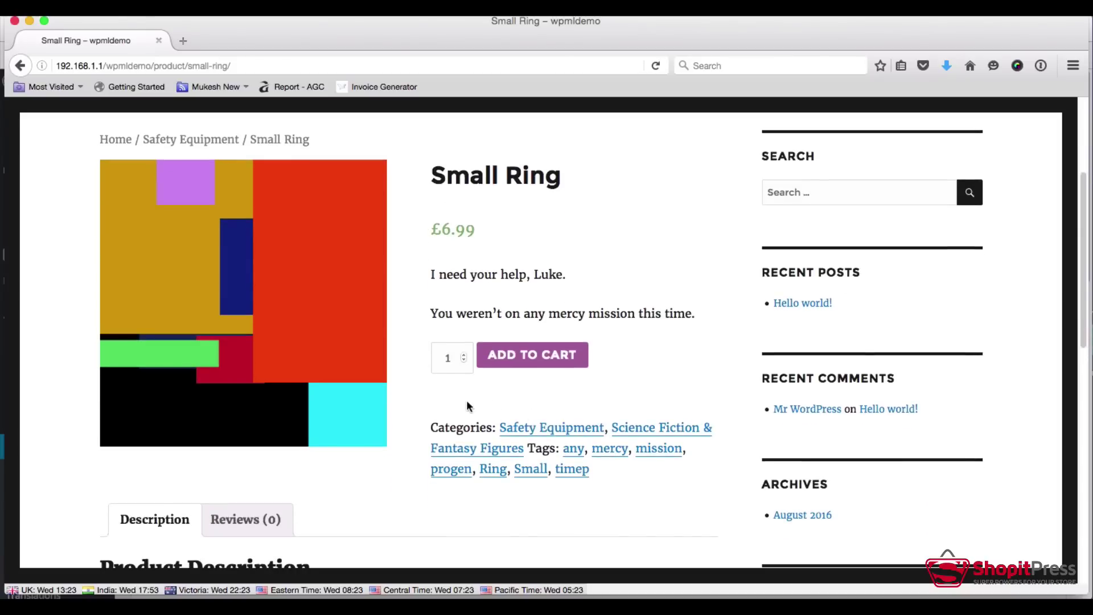
scroll(525, 398, "down", 3)
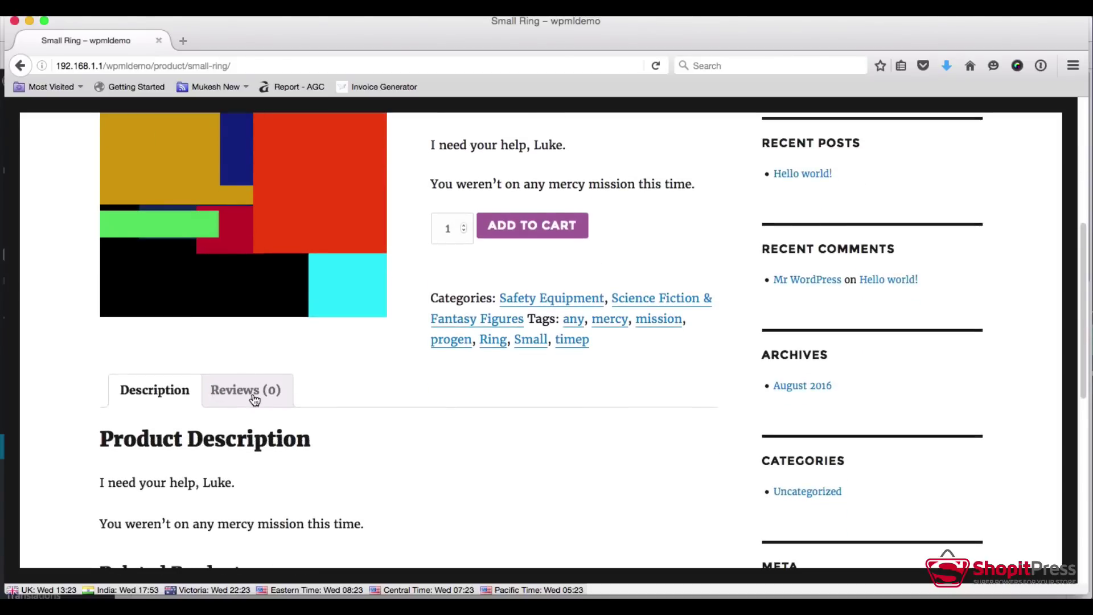
left_click(251, 393)
scroll(441, 370, "down", 5)
scroll(442, 369, "up", 10)
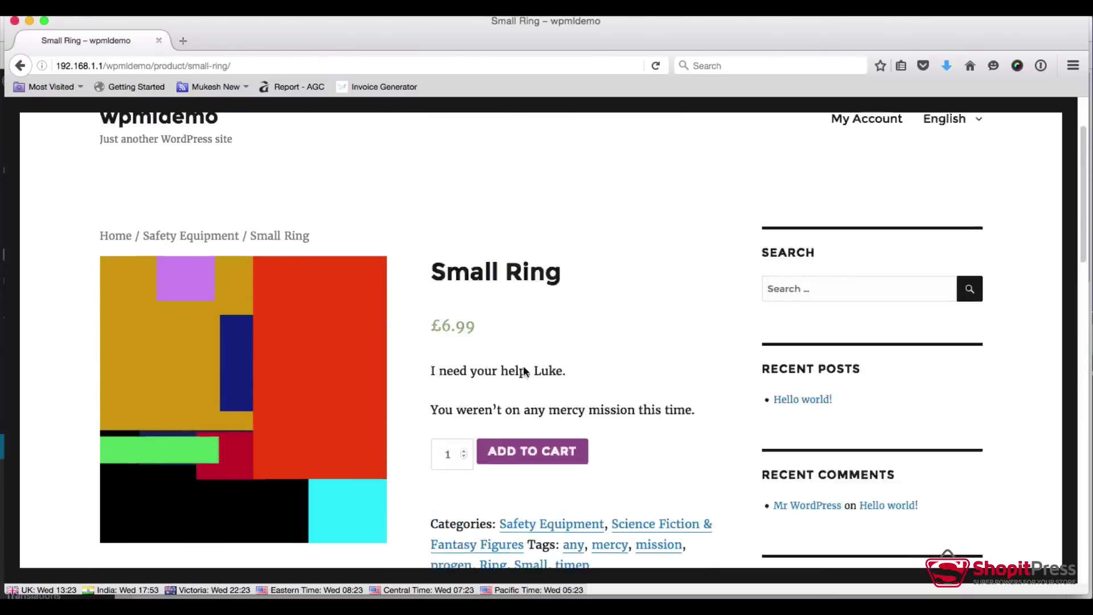
scroll(592, 290, "down", 5)
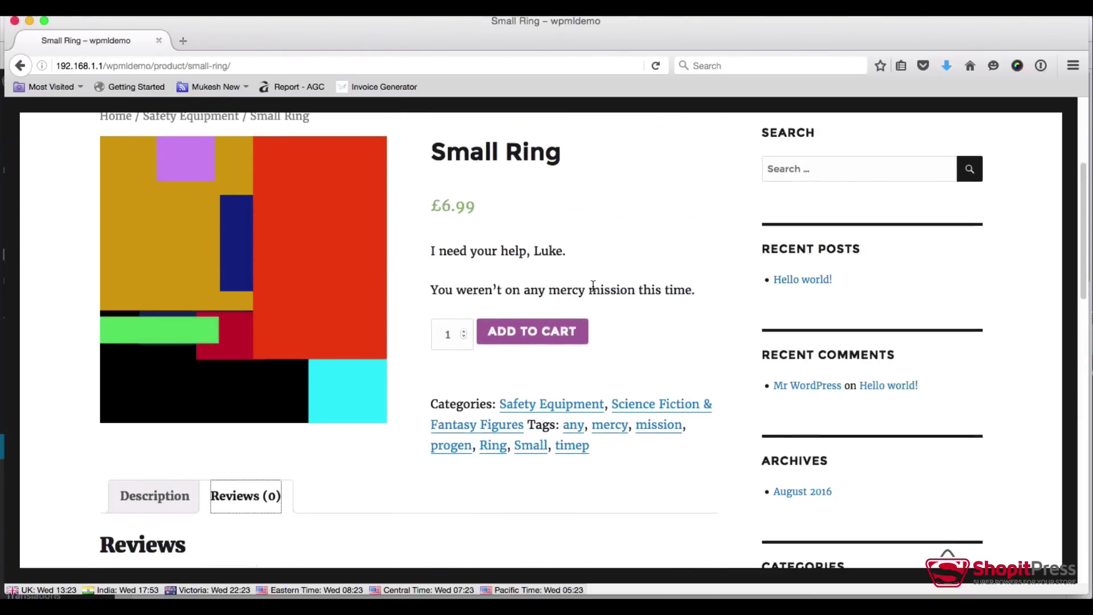